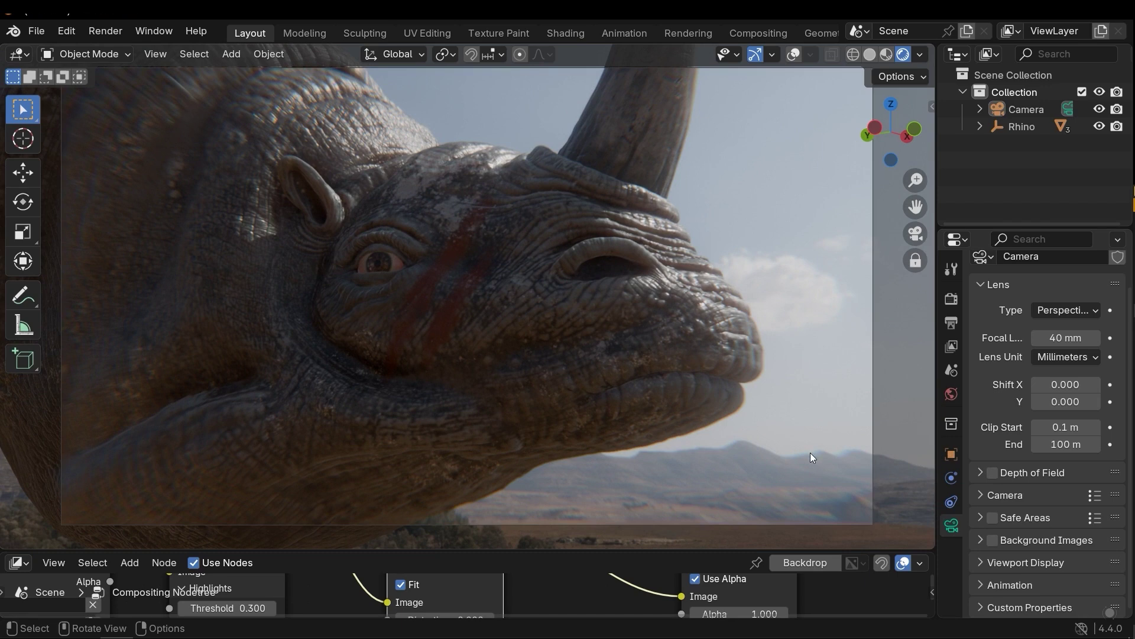
Enable depth of field on the camera and review its focus and aperture settings.
{"action": "left_click", "coordinate": [1031, 478]}
{"action": "scroll", "coordinate": [1061, 503], "scroll_direction": "down", "scroll_amount": 5}
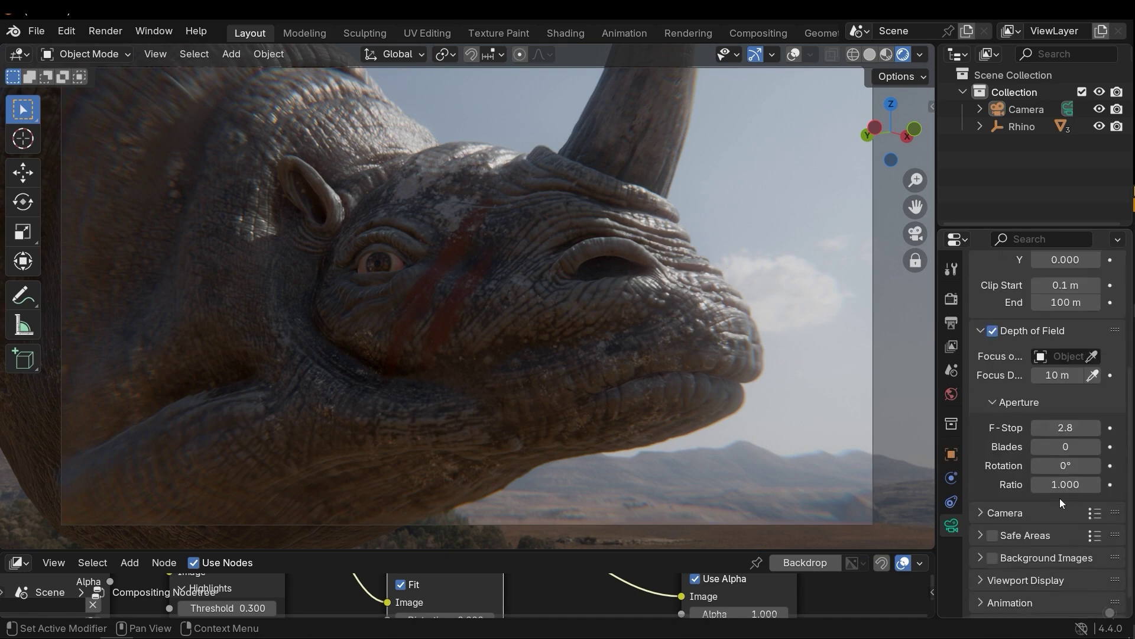
{"action": "scroll", "coordinate": [1061, 500], "scroll_direction": "up", "scroll_amount": 3}
{"action": "scroll", "coordinate": [1065, 483], "scroll_direction": "down", "scroll_amount": 2}
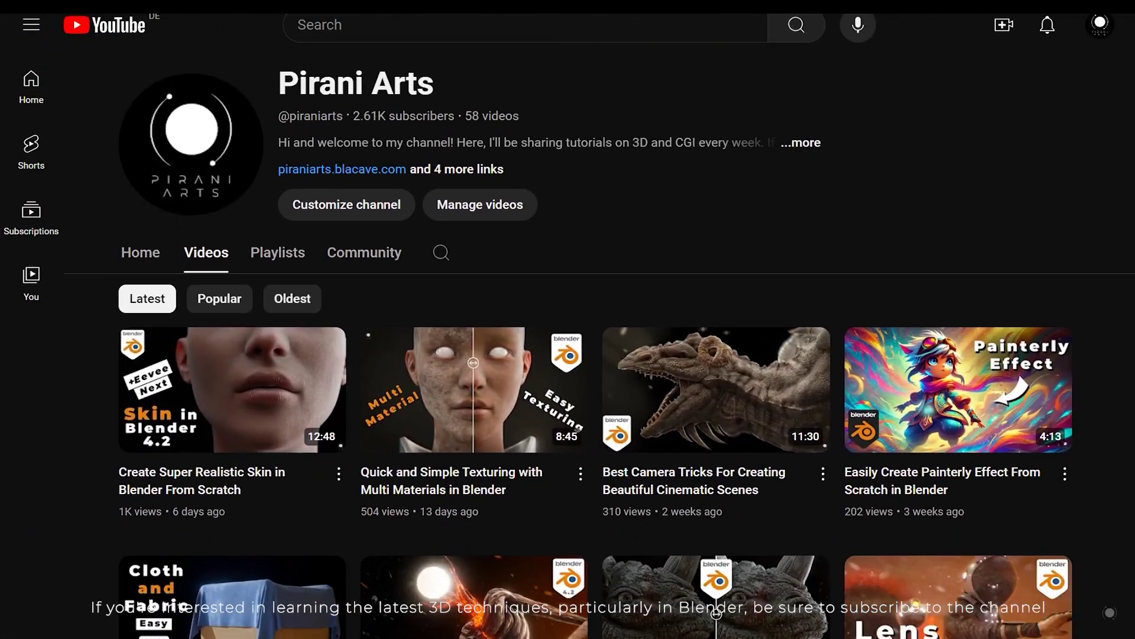
Browse the YouTube channel's video list and the creature models on the Blacave asset store's home page.
{"action": "scroll", "coordinate": [599, 343], "scroll_direction": "down", "scroll_amount": 9}
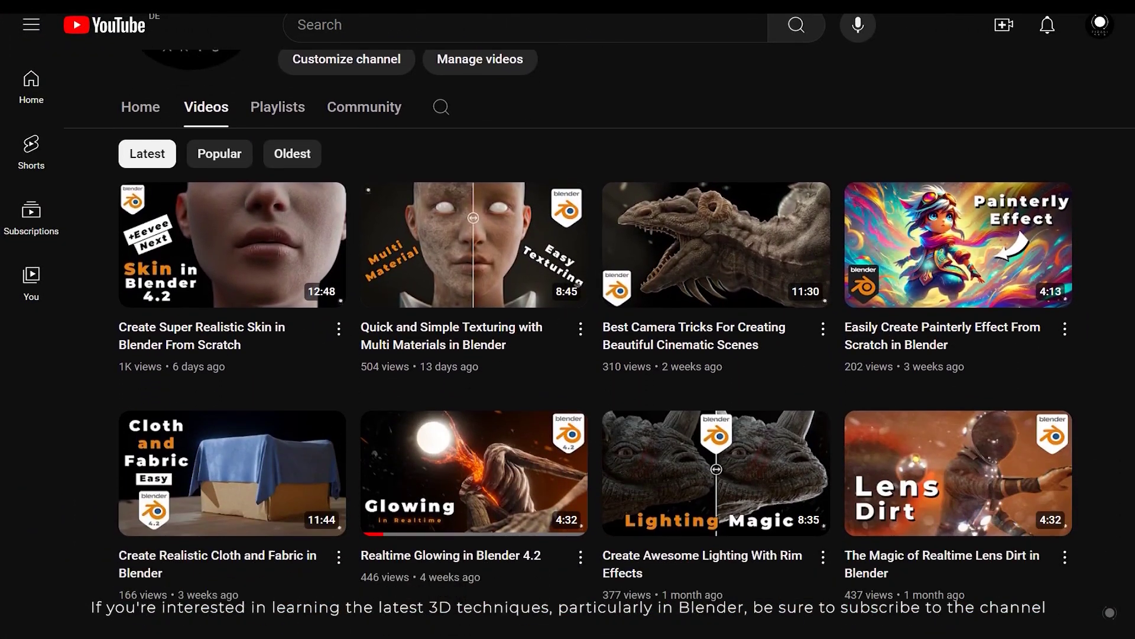
{"action": "scroll", "coordinate": [595, 362], "scroll_direction": "down", "scroll_amount": 9}
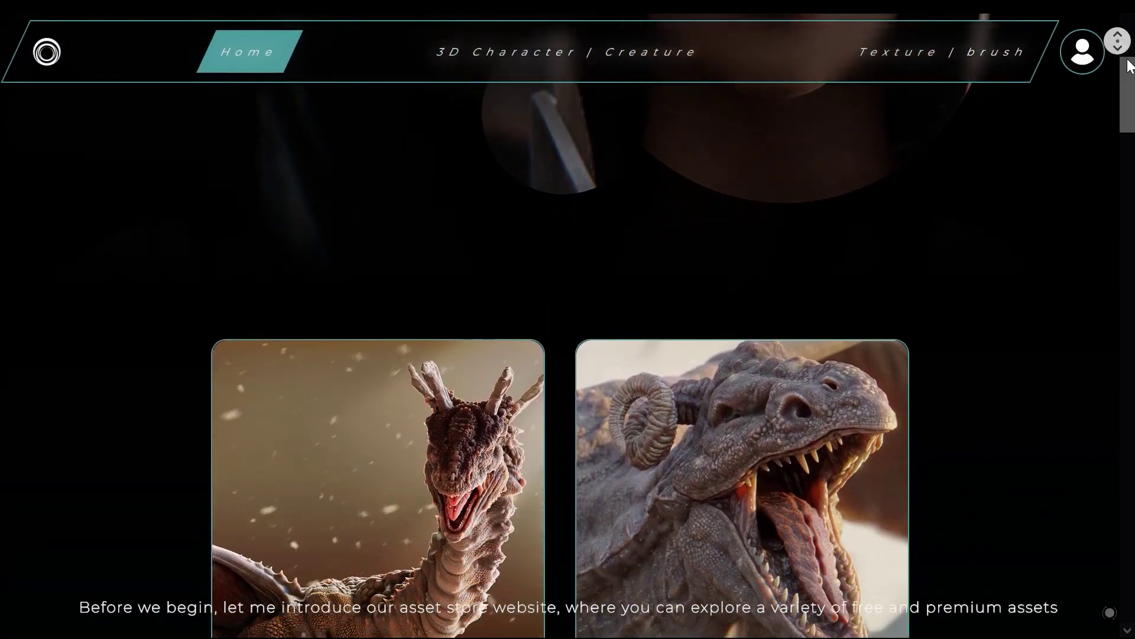
{"action": "scroll", "coordinate": [1128, 69], "scroll_direction": "down", "scroll_amount": 8}
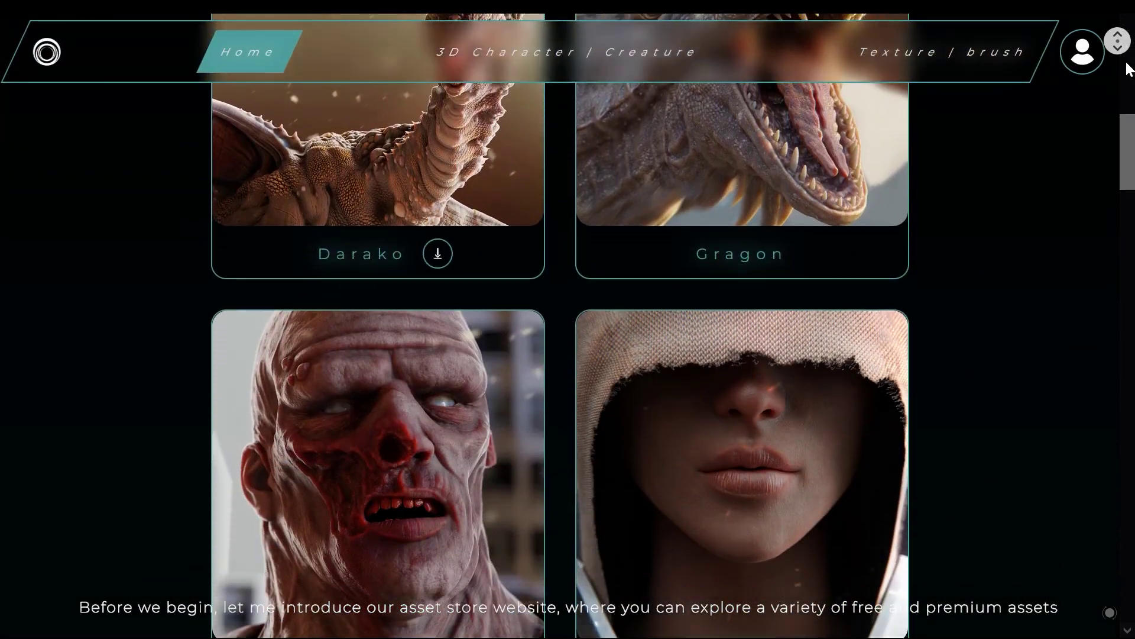
{"action": "scroll", "coordinate": [1128, 69], "scroll_direction": "down", "scroll_amount": 8}
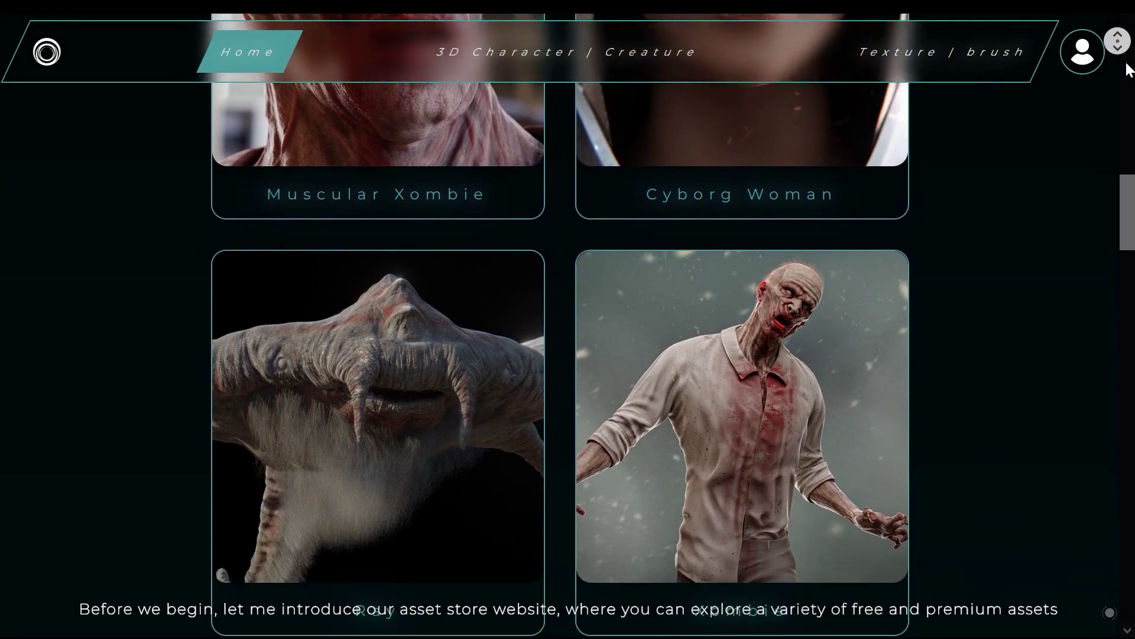
{"action": "scroll", "coordinate": [1128, 70], "scroll_direction": "down", "scroll_amount": 6}
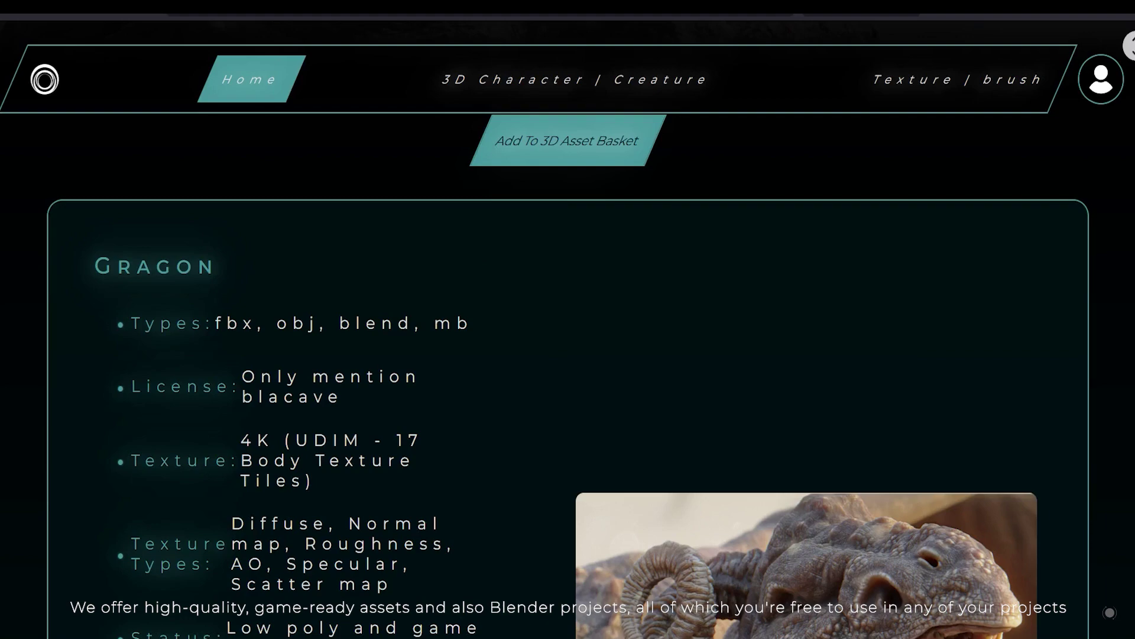
Examine the specifications and preview images of the Gragon asset in the store.
{"action": "scroll", "coordinate": [568, 331], "scroll_direction": "down", "scroll_amount": 7}
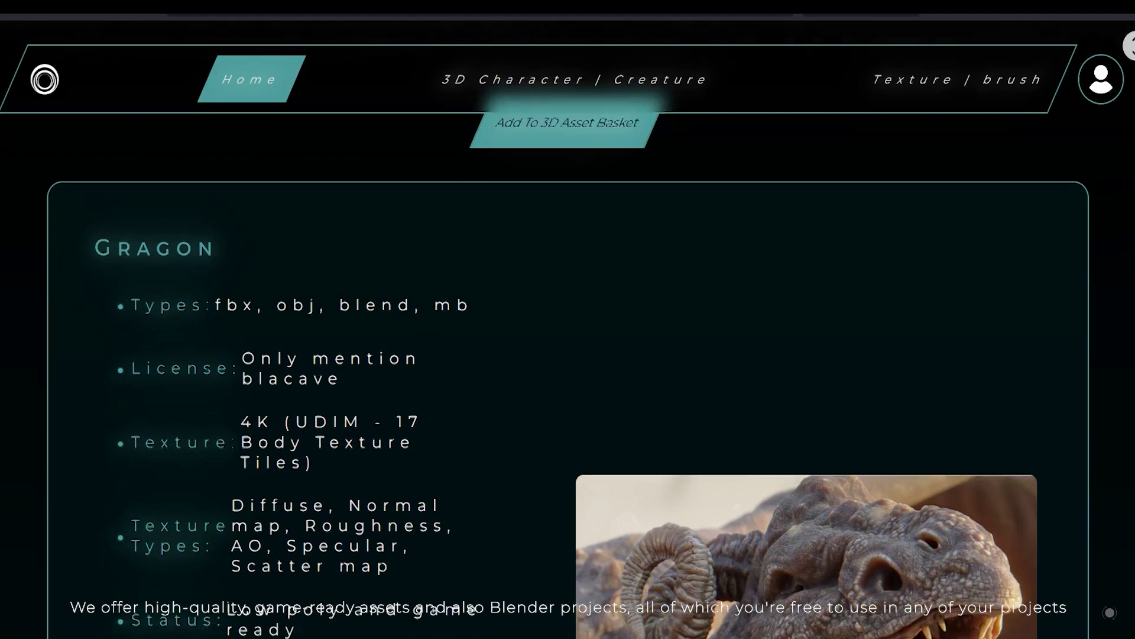
{"action": "scroll", "coordinate": [1131, 113], "scroll_direction": "down", "scroll_amount": 8}
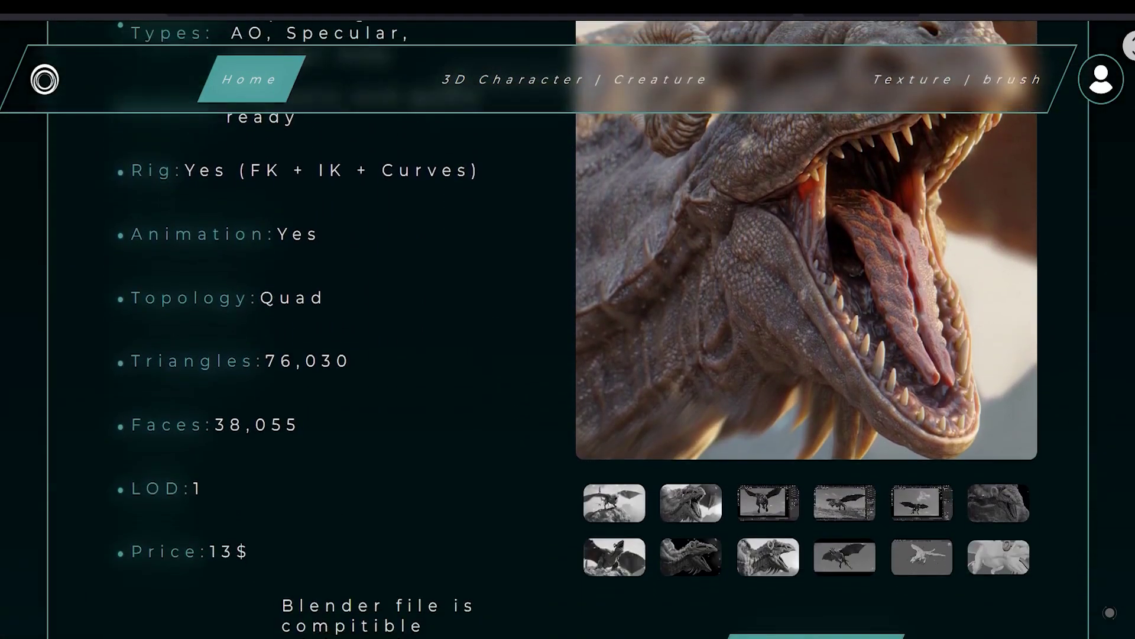
{"action": "scroll", "coordinate": [1075, 272], "scroll_direction": "up", "scroll_amount": 7}
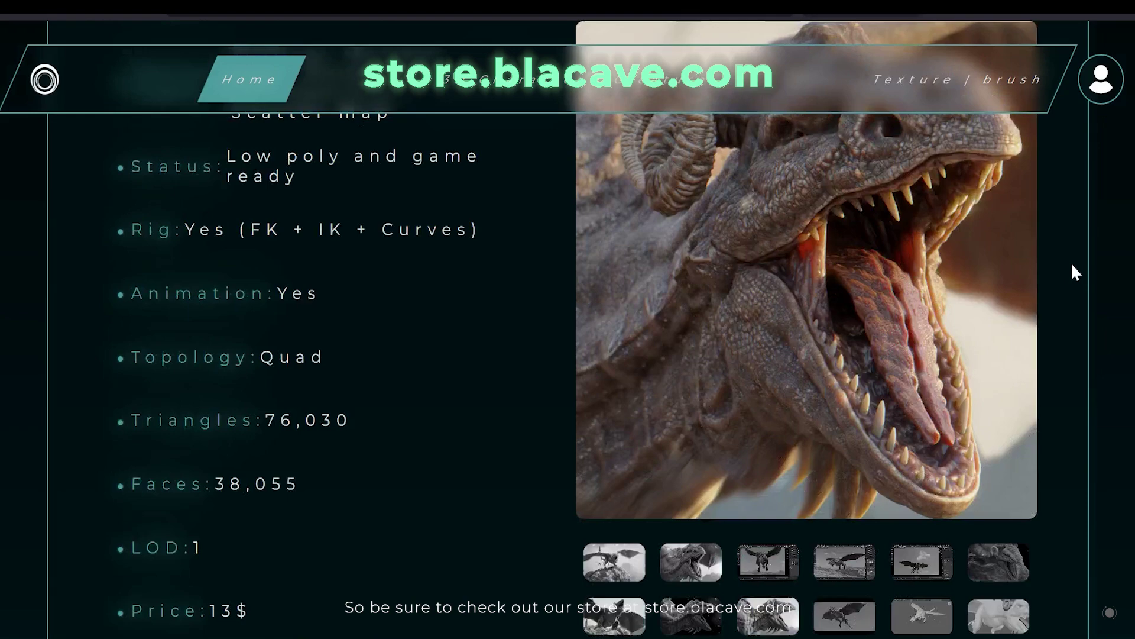
{"action": "left_click", "coordinate": [711, 571]}
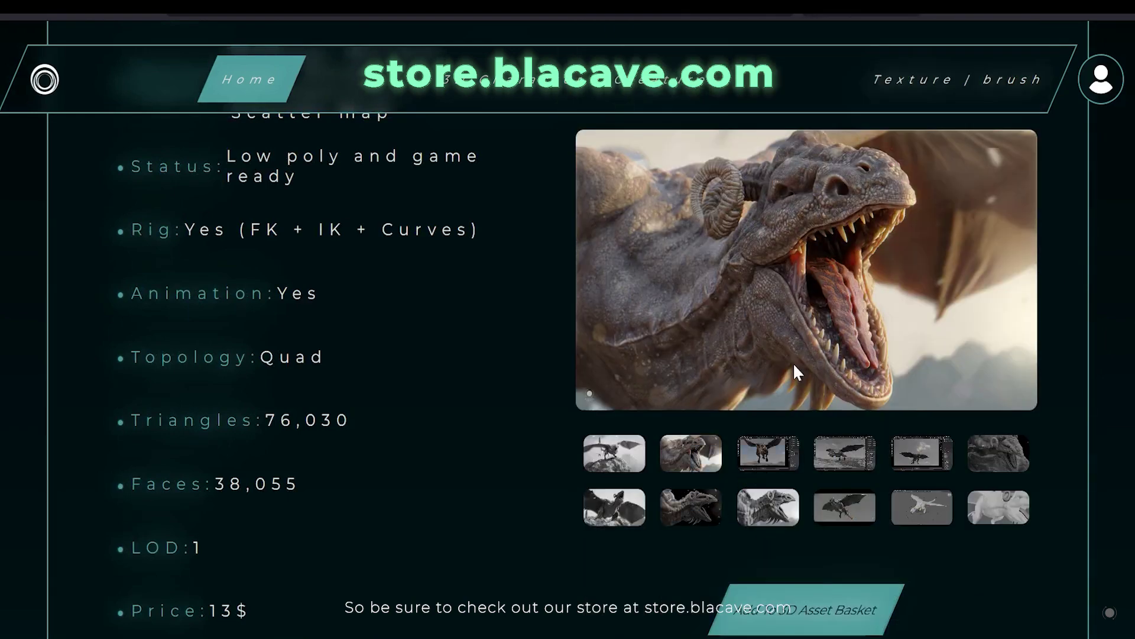
{"action": "left_click", "coordinate": [825, 313]}
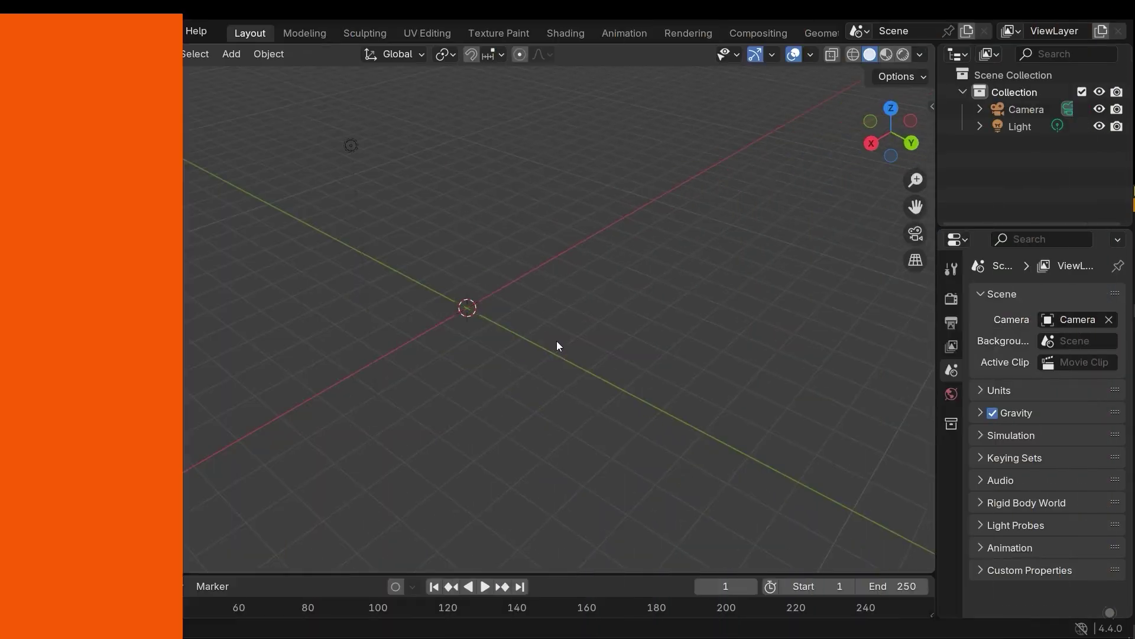
Import Rhino.fbx from the Rhino model folder into the Blender scene with the default FBX options.
{"action": "middle_click_drag", "start_coordinate": [564, 343], "coordinate": [525, 346]}
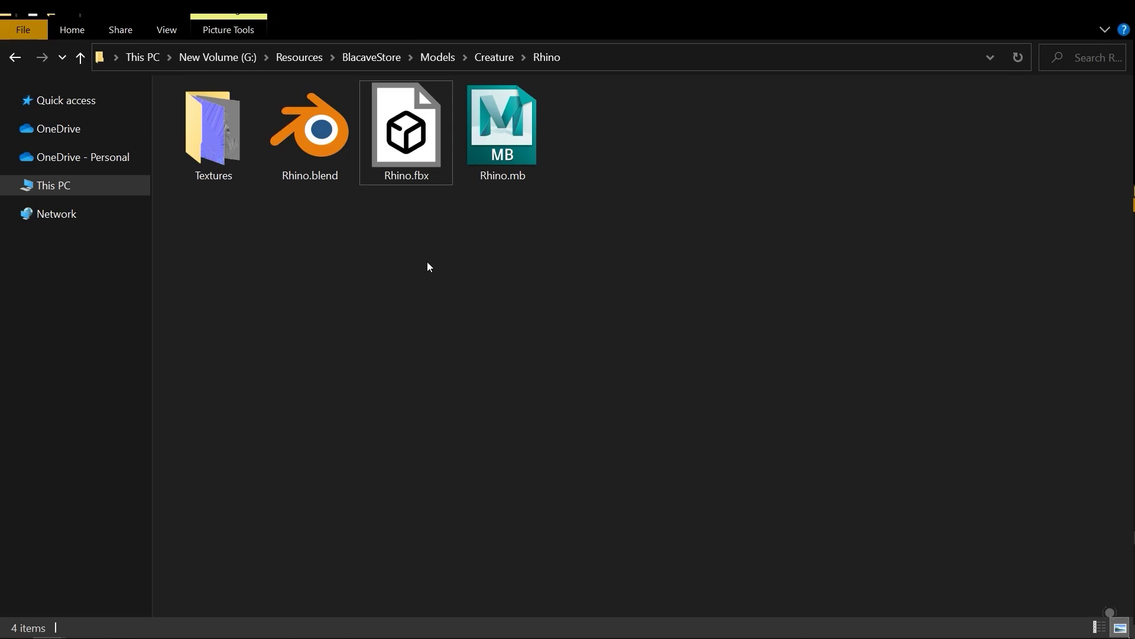
{"action": "key", "text": "alt+Tab"}
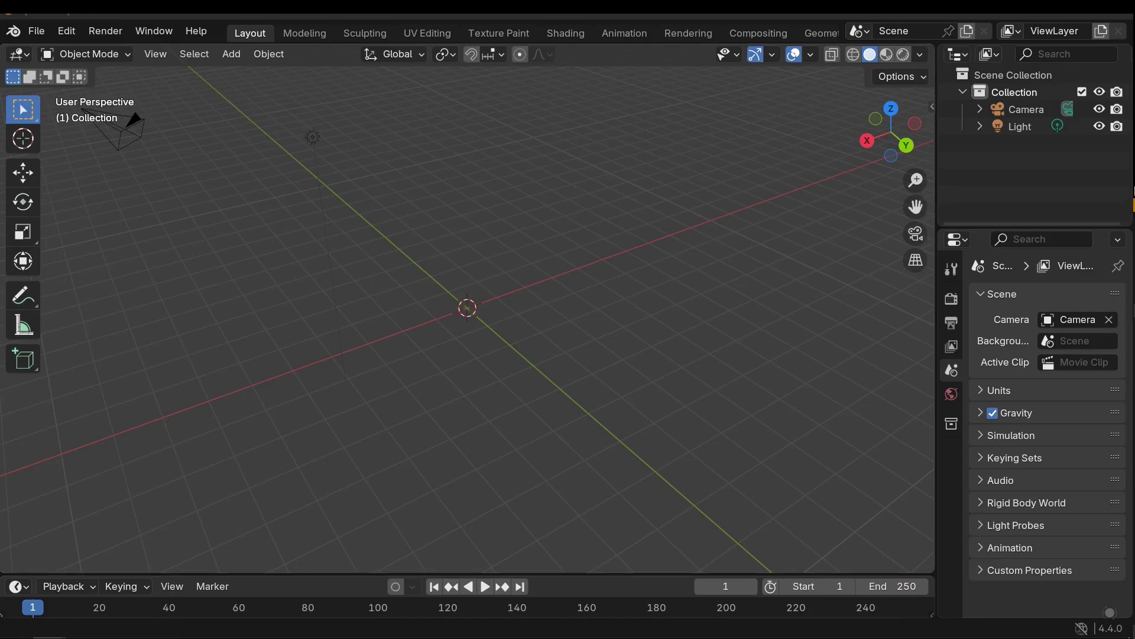
{"action": "left_click_drag", "start_coordinate": [498, 337], "coordinate": [497, 337]}
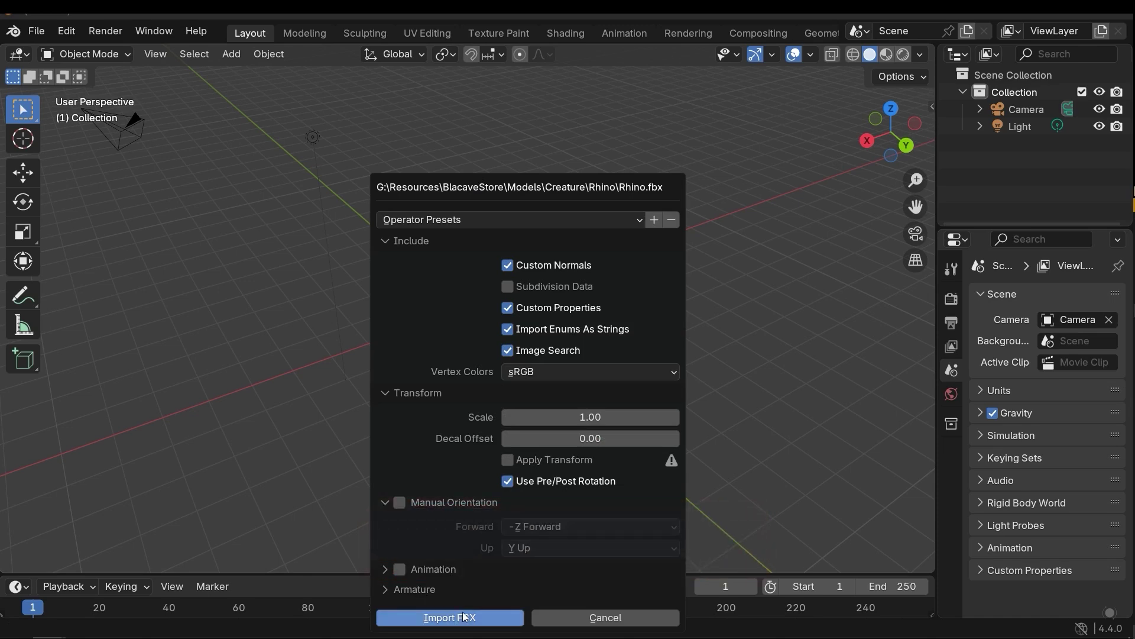
{"action": "left_click", "coordinate": [484, 623]}
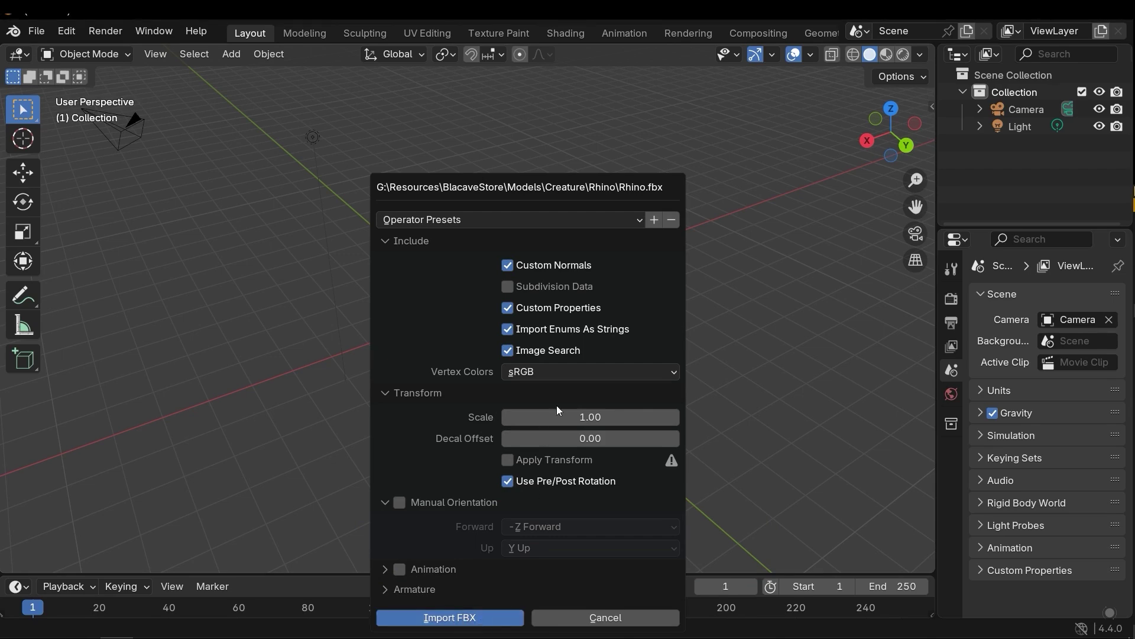
Scale up the imported rhino model to a scale of about 21 and deselect it.
{"action": "middle_click_drag", "start_coordinate": [473, 372], "coordinate": [674, 354]}
{"action": "scroll", "coordinate": [499, 292], "scroll_direction": "up", "scroll_amount": 10}
{"action": "middle_click_drag", "start_coordinate": [500, 292], "coordinate": [453, 321]}
{"action": "middle_click_drag", "start_coordinate": [453, 321], "coordinate": [492, 360], "text": "shift"}
{"action": "scroll", "coordinate": [495, 364], "scroll_direction": "down", "scroll_amount": 8}
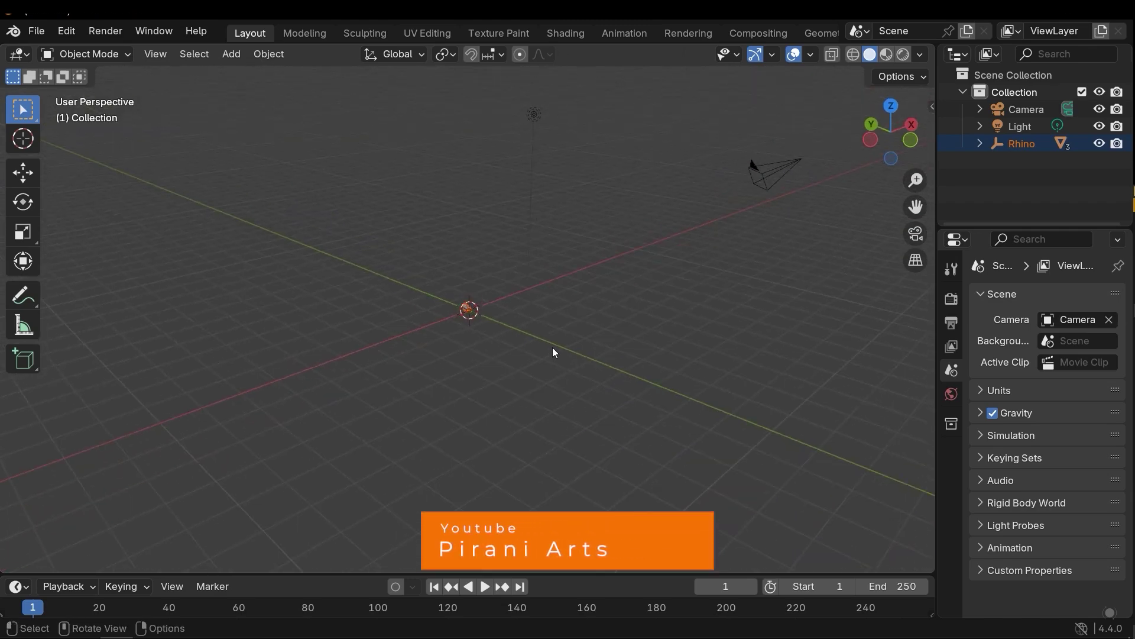
{"action": "key", "text": "s"}
{"action": "left_click", "coordinate": [357, 385]}
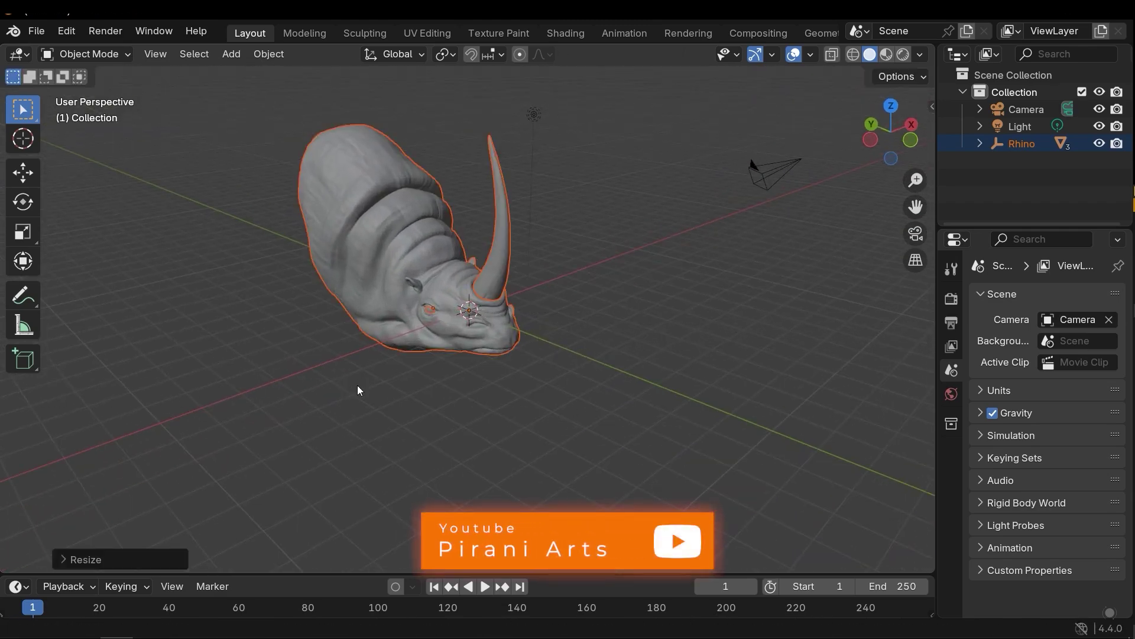
{"action": "middle_click_drag", "start_coordinate": [395, 420], "coordinate": [436, 493], "text": "shift"}
{"action": "middle_click_drag", "start_coordinate": [435, 493], "coordinate": [468, 456]}
{"action": "left_click", "coordinate": [744, 436]}
Turn the timeline area into an enlarged Shader Editor and select the rhino's body to show its material.
{"action": "middle_click_drag", "start_coordinate": [744, 437], "coordinate": [560, 469]}
{"action": "middle_click_drag", "start_coordinate": [488, 501], "coordinate": [431, 499], "text": "shift"}
{"action": "middle_click_drag", "start_coordinate": [436, 477], "coordinate": [471, 470]}
{"action": "scroll", "coordinate": [480, 431], "scroll_direction": "up", "scroll_amount": 1}
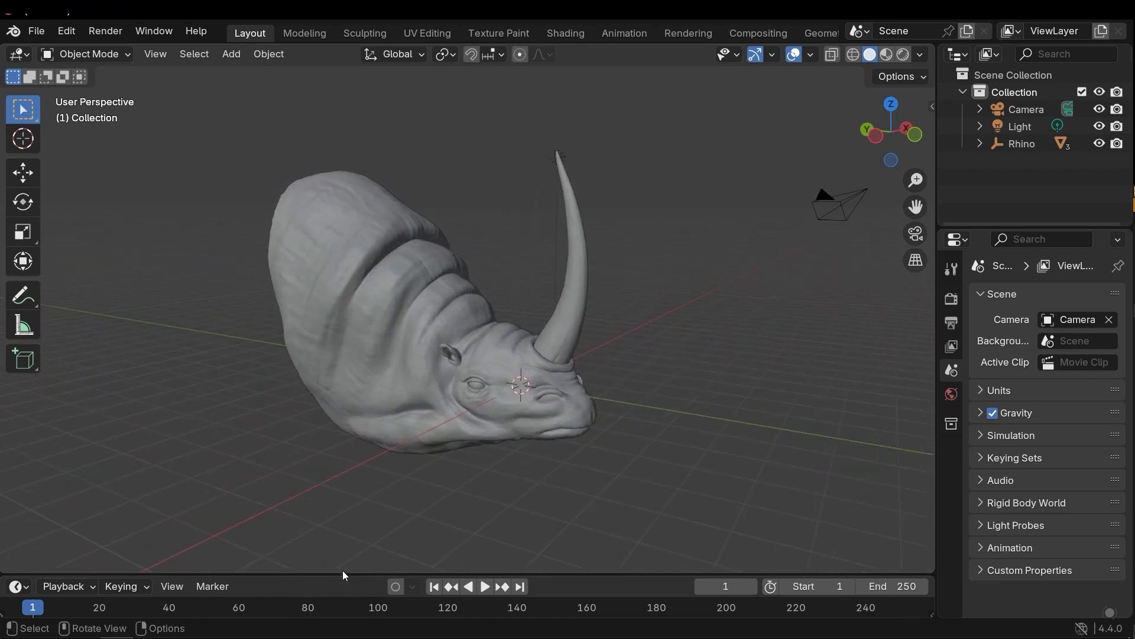
{"action": "left_click_drag", "start_coordinate": [332, 573], "coordinate": [354, 438]}
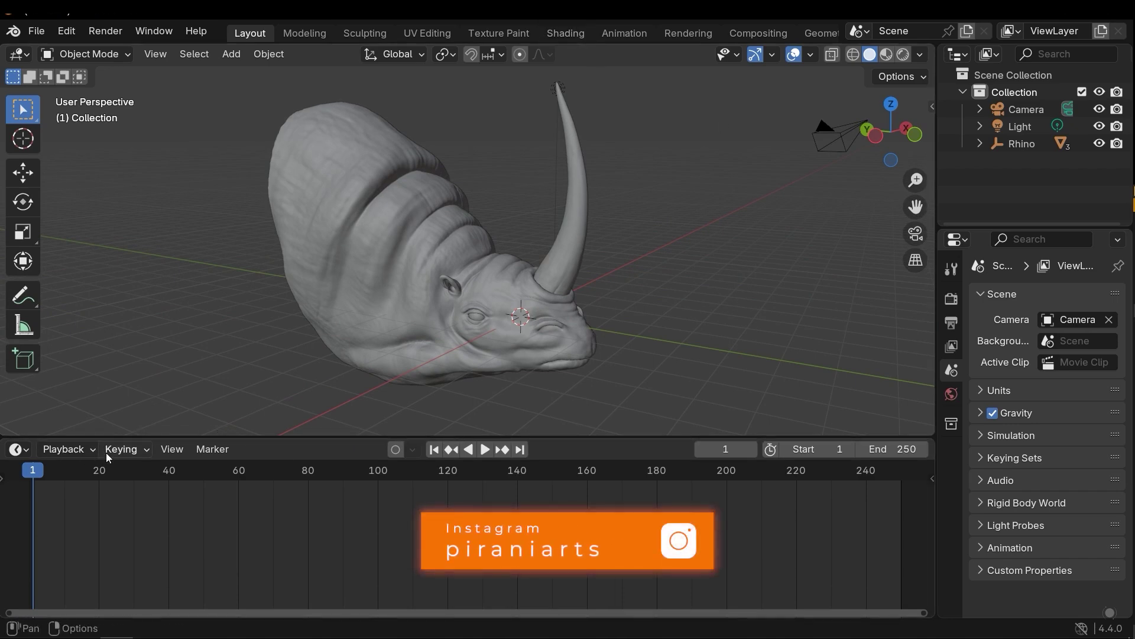
{"action": "left_click", "coordinate": [24, 450]}
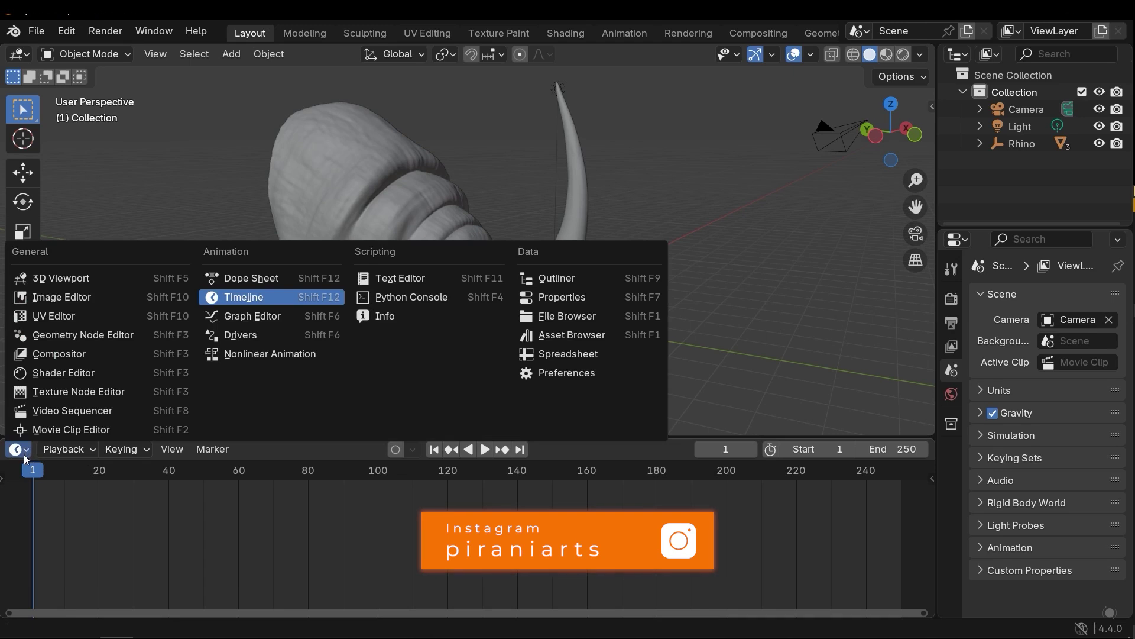
{"action": "left_click", "coordinate": [63, 373]}
{"action": "left_click_drag", "start_coordinate": [449, 434], "coordinate": [414, 378]}
{"action": "left_click", "coordinate": [414, 347]}
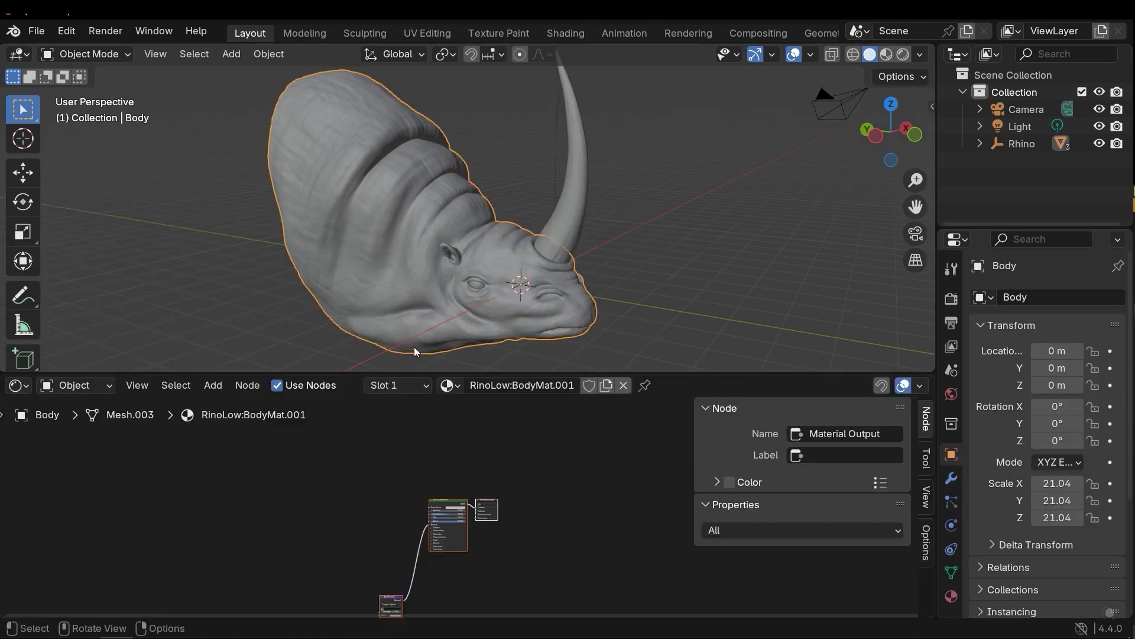
Examine the node setup of the rhino body's material.
{"action": "scroll", "coordinate": [473, 481], "scroll_direction": "down", "scroll_amount": 1}
{"action": "middle_click_drag", "start_coordinate": [487, 488], "coordinate": [448, 499]}
{"action": "scroll", "coordinate": [492, 498], "scroll_direction": "down", "scroll_amount": 1}
{"action": "scroll", "coordinate": [492, 498], "scroll_direction": "up", "scroll_amount": 3}
{"action": "scroll", "coordinate": [529, 520], "scroll_direction": "up", "scroll_amount": 1}
{"action": "scroll", "coordinate": [452, 482], "scroll_direction": "up", "scroll_amount": 1}
{"action": "scroll", "coordinate": [474, 515], "scroll_direction": "up", "scroll_amount": 1}
{"action": "scroll", "coordinate": [456, 509], "scroll_direction": "down", "scroll_amount": 3}
{"action": "scroll", "coordinate": [441, 526], "scroll_direction": "up", "scroll_amount": 2}
{"action": "mouse_move", "coordinate": [435, 532]}
{"action": "middle_mouse_down"}
{"action": "mouse_move", "coordinate": [479, 538]}
{"action": "mouse_move", "coordinate": [493, 520]}
{"action": "mouse_move", "coordinate": [466, 520]}
{"action": "mouse_move", "coordinate": [519, 515]}
{"action": "mouse_move", "coordinate": [429, 497]}
{"action": "mouse_move", "coordinate": [495, 524]}
{"action": "mouse_move", "coordinate": [473, 513]}
{"action": "mouse_move", "coordinate": [459, 527]}
{"action": "mouse_move", "coordinate": [437, 513]}
{"action": "middle_mouse_up"}
{"action": "scroll", "coordinate": [475, 523], "scroll_direction": "up", "scroll_amount": 1}
{"action": "left_click", "coordinate": [446, 512]}
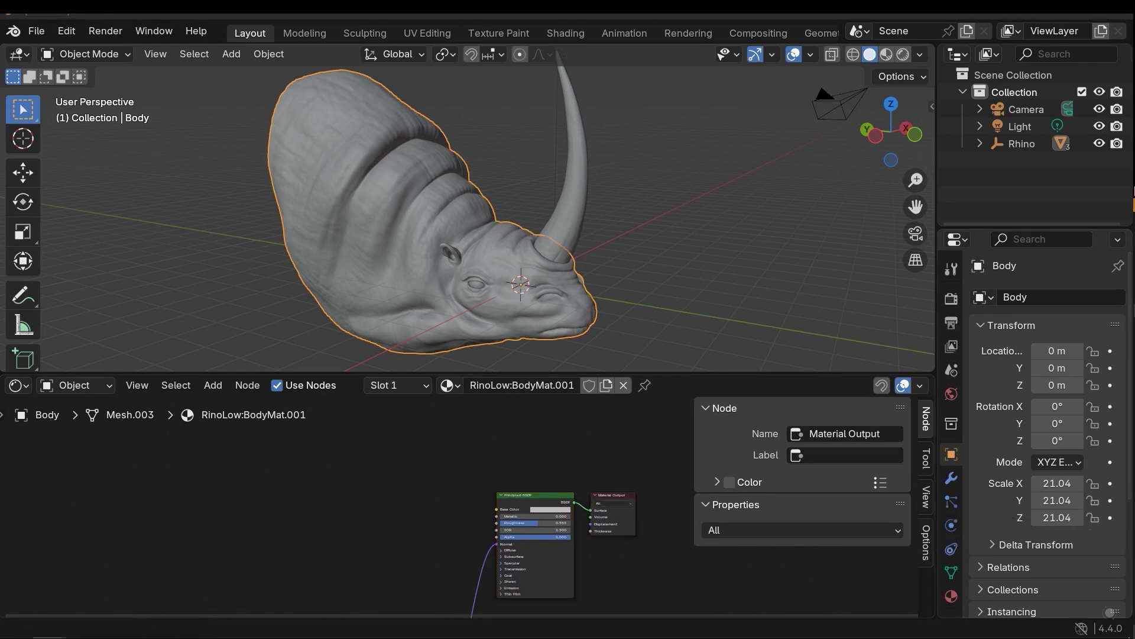
Add BodyMat_Base_color.png from the rhino's Textures folder to the body material as an image texture node.
{"action": "key", "text": "alt+Tab"}
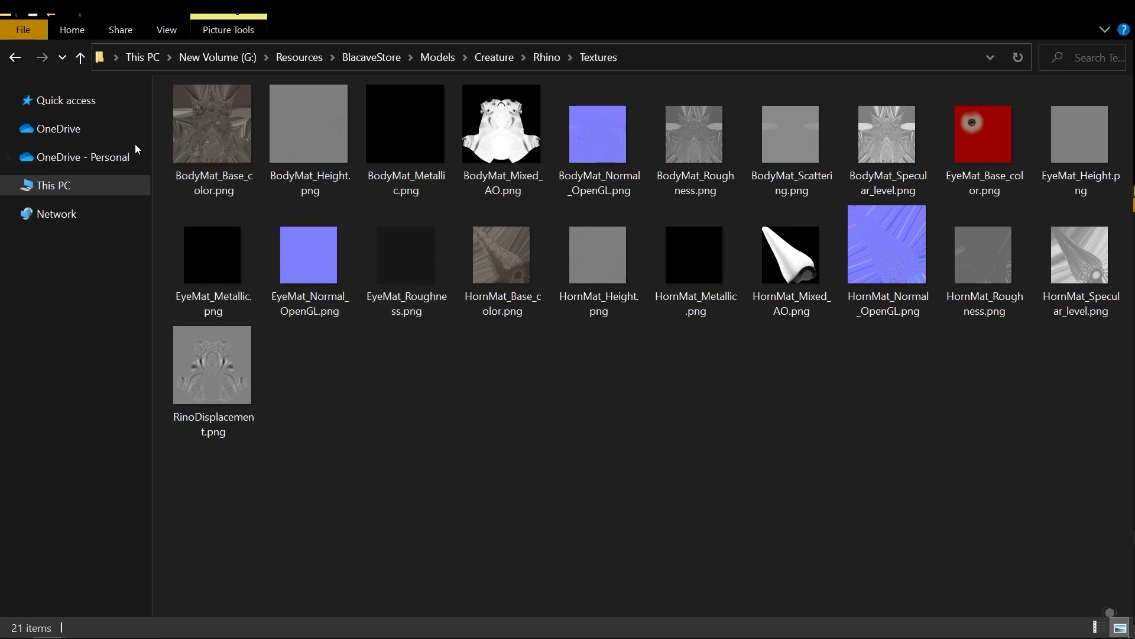
{"action": "key", "text": "alt+Tab"}
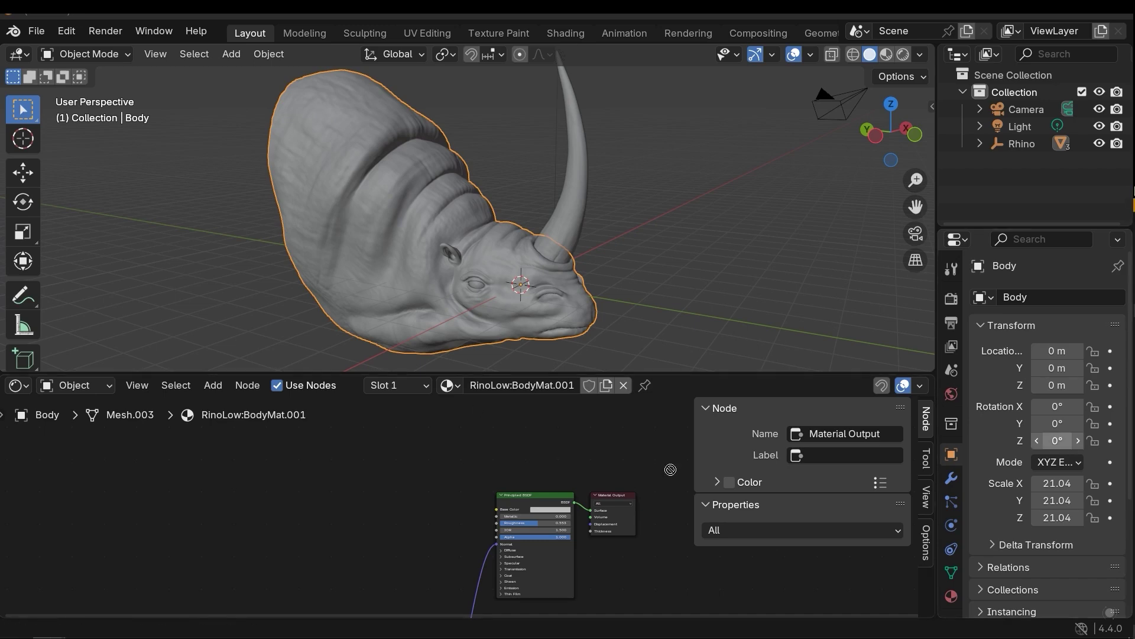
{"action": "left_click_drag", "start_coordinate": [363, 456], "coordinate": [363, 456]}
{"action": "middle_click_drag", "start_coordinate": [479, 500], "coordinate": [456, 488]}
{"action": "scroll", "coordinate": [506, 507], "scroll_direction": "up", "scroll_amount": 2}
{"action": "middle_click_drag", "start_coordinate": [497, 336], "coordinate": [379, 332]}
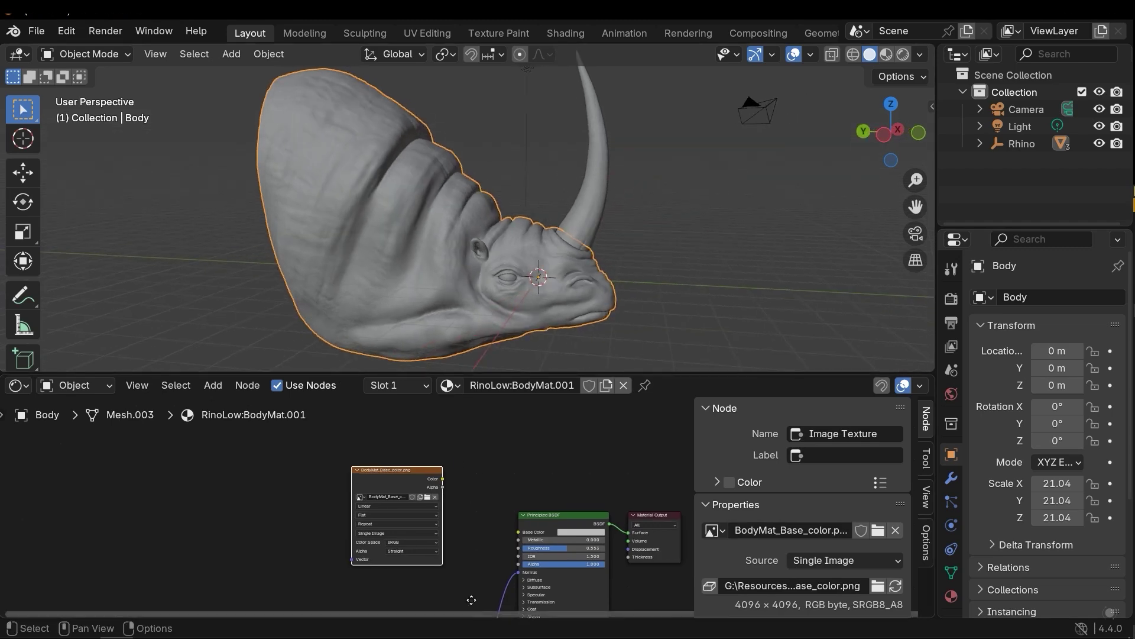
Connect the base color texture's Color output to the Principled BSDF's Base Color and hide the node editor's sidebar.
{"action": "scroll", "coordinate": [448, 492], "scroll_direction": "up", "scroll_amount": 1}
{"action": "scroll", "coordinate": [448, 492], "scroll_direction": "up", "scroll_amount": 1}
{"action": "middle_click_drag", "start_coordinate": [415, 466], "coordinate": [481, 487]}
{"action": "left_click_drag", "start_coordinate": [408, 458], "coordinate": [545, 531]}
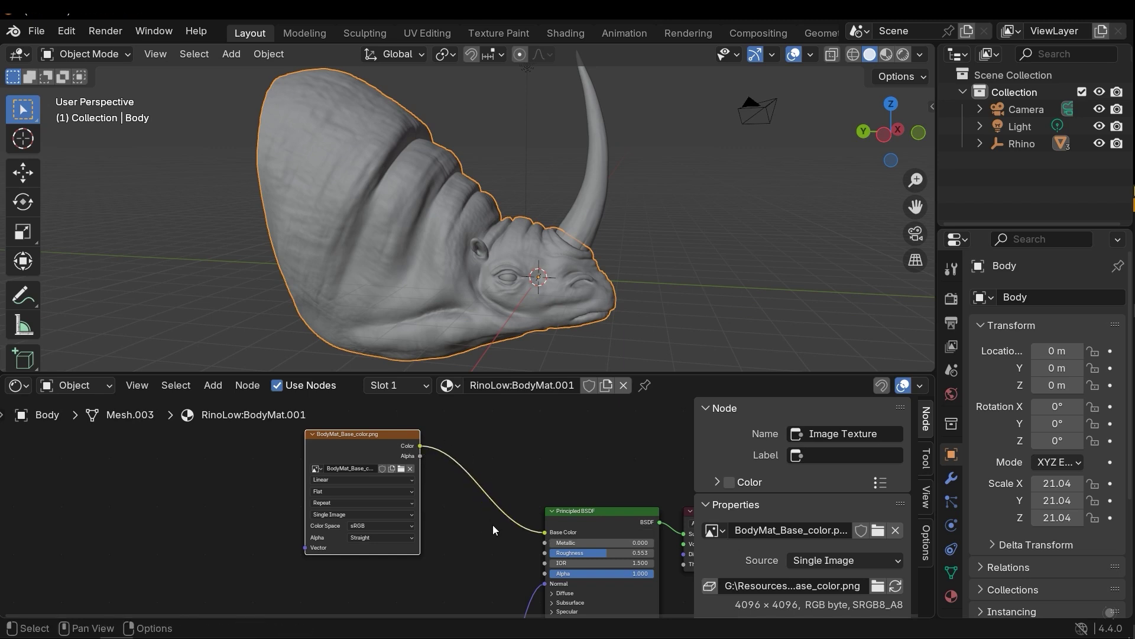
{"action": "key", "text": "n"}
Switch the 3D viewport to Material Preview shading and inspect the textured rhino head up close.
{"action": "mouse_move", "coordinate": [636, 195]}
{"action": "middle_mouse_down"}
{"action": "mouse_move", "coordinate": [566, 188]}
{"action": "mouse_move", "coordinate": [549, 217]}
{"action": "mouse_move", "coordinate": [560, 209]}
{"action": "middle_mouse_up"}
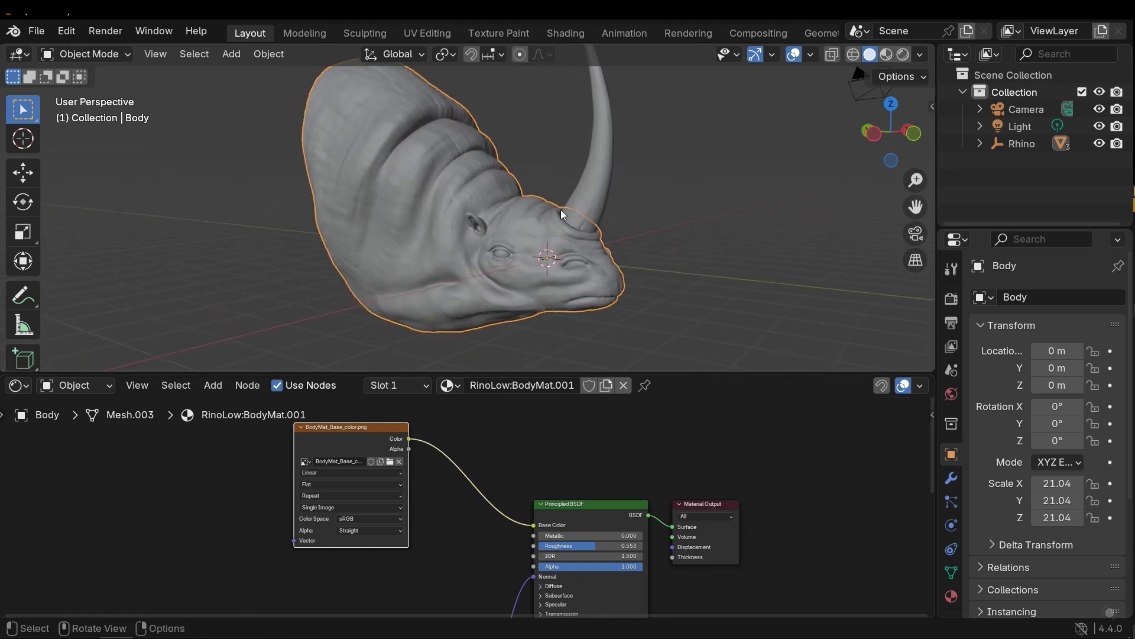
{"action": "key", "text": "z"}
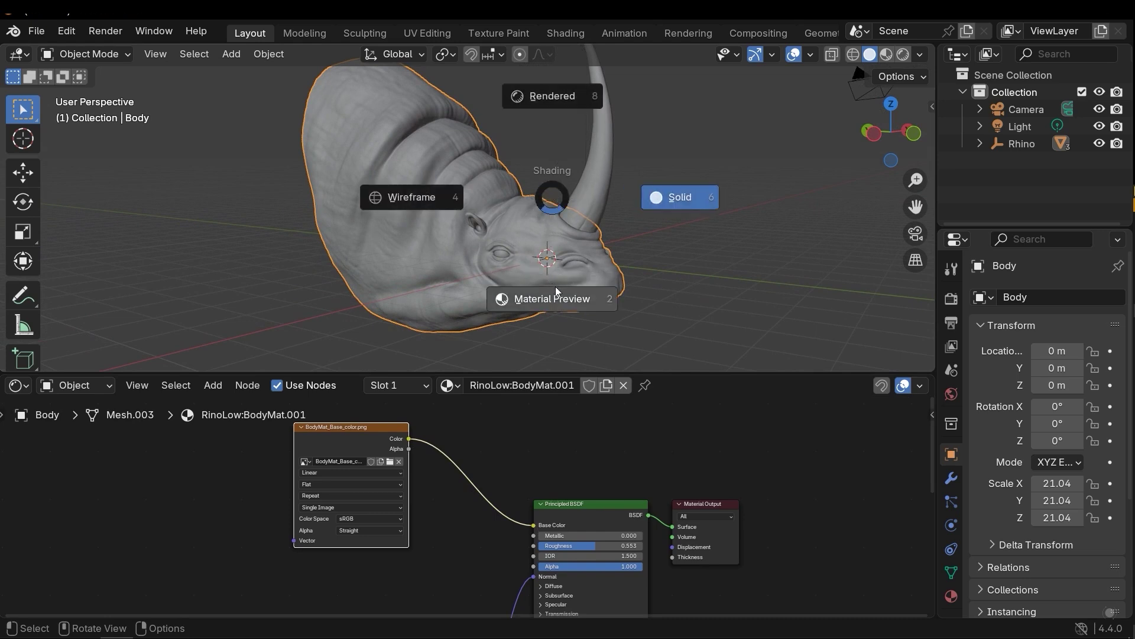
{"action": "left_click", "coordinate": [569, 302]}
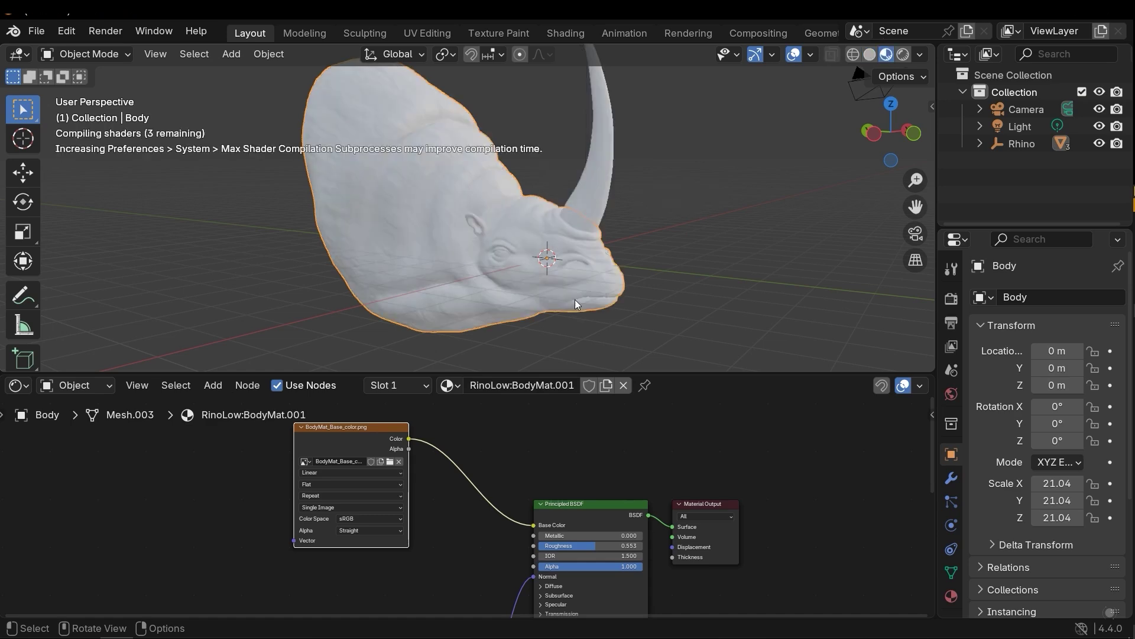
{"action": "mouse_move", "coordinate": [575, 300]}
{"action": "middle_mouse_down"}
{"action": "mouse_move", "coordinate": [556, 278]}
{"action": "mouse_move", "coordinate": [286, 275]}
{"action": "mouse_move", "coordinate": [388, 247]}
{"action": "mouse_move", "coordinate": [481, 255]}
{"action": "mouse_move", "coordinate": [541, 285]}
{"action": "mouse_move", "coordinate": [520, 236]}
{"action": "mouse_move", "coordinate": [496, 266]}
{"action": "mouse_move", "coordinate": [542, 254]}
{"action": "mouse_move", "coordinate": [522, 239]}
{"action": "mouse_move", "coordinate": [527, 229]}
{"action": "mouse_move", "coordinate": [591, 221]}
{"action": "mouse_move", "coordinate": [534, 234]}
{"action": "middle_mouse_up"}
{"action": "scroll", "coordinate": [386, 246], "scroll_direction": "up", "scroll_amount": 2}
{"action": "scroll", "coordinate": [527, 229], "scroll_direction": "up", "scroll_amount": 3}
{"action": "scroll", "coordinate": [535, 234], "scroll_direction": "down", "scroll_amount": 3}
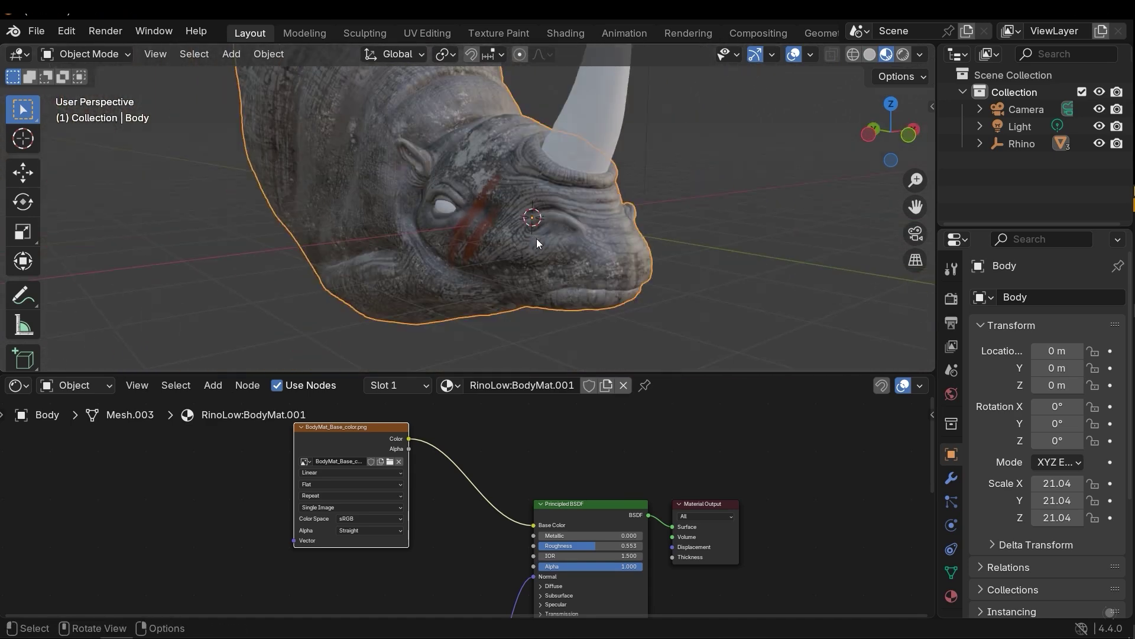
Add BodyMat_Normal_OpenGL.png to the body material as an image texture node beside the Normal/Map node.
{"action": "scroll", "coordinate": [512, 507], "scroll_direction": "down", "scroll_amount": 4}
{"action": "middle_click_drag", "start_coordinate": [464, 550], "coordinate": [559, 579]}
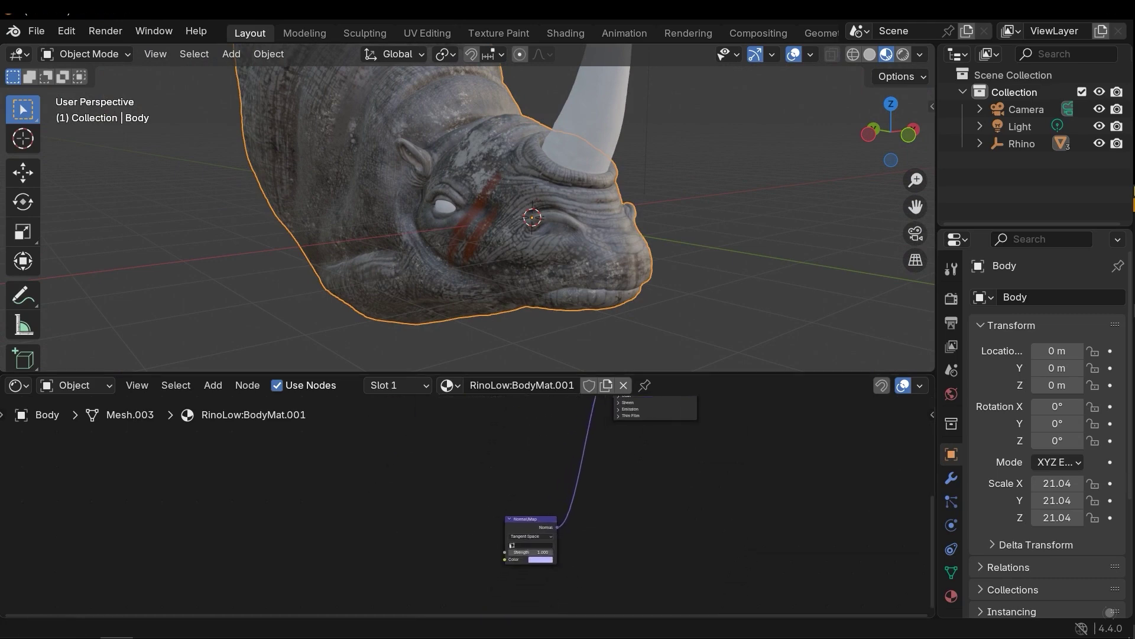
{"action": "left_click_drag", "start_coordinate": [413, 496], "coordinate": [366, 491]}
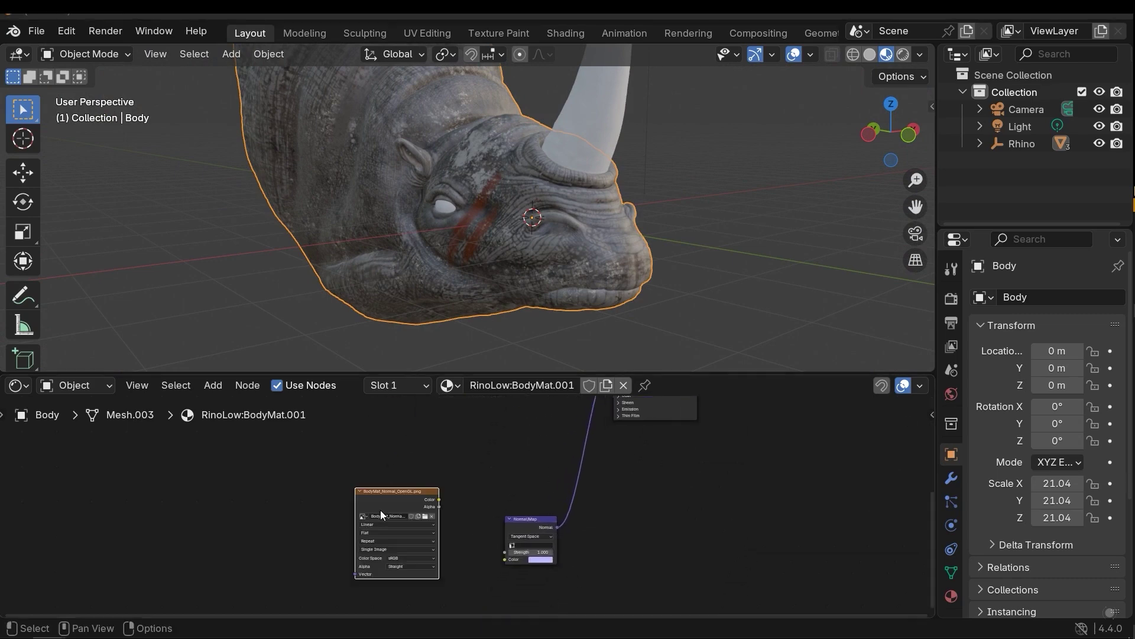
{"action": "scroll", "coordinate": [512, 480], "scroll_direction": "up", "scroll_amount": 5}
{"action": "middle_click_drag", "start_coordinate": [428, 506], "coordinate": [505, 477]}
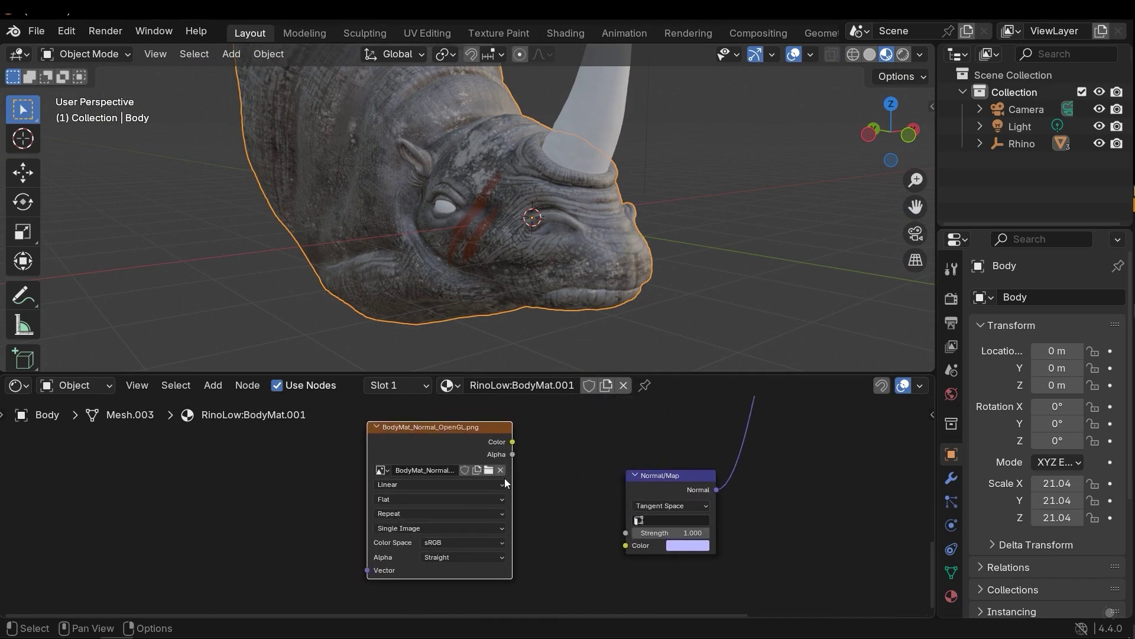
{"action": "scroll", "coordinate": [479, 485], "scroll_direction": "up", "scroll_amount": 1}
{"action": "middle_click_drag", "start_coordinate": [456, 533], "coordinate": [450, 552]}
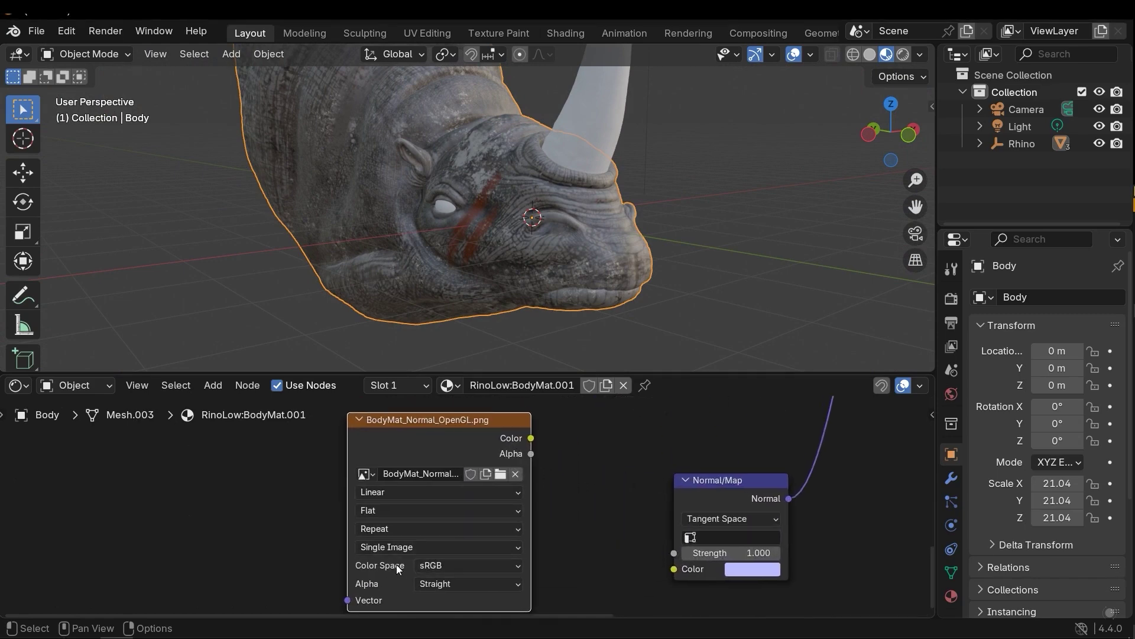
Set the BodyMat_Normal_OpenGL.png texture's color space to Non-Color and compare it with the base color texture's settings.
{"action": "left_click", "coordinate": [468, 563]}
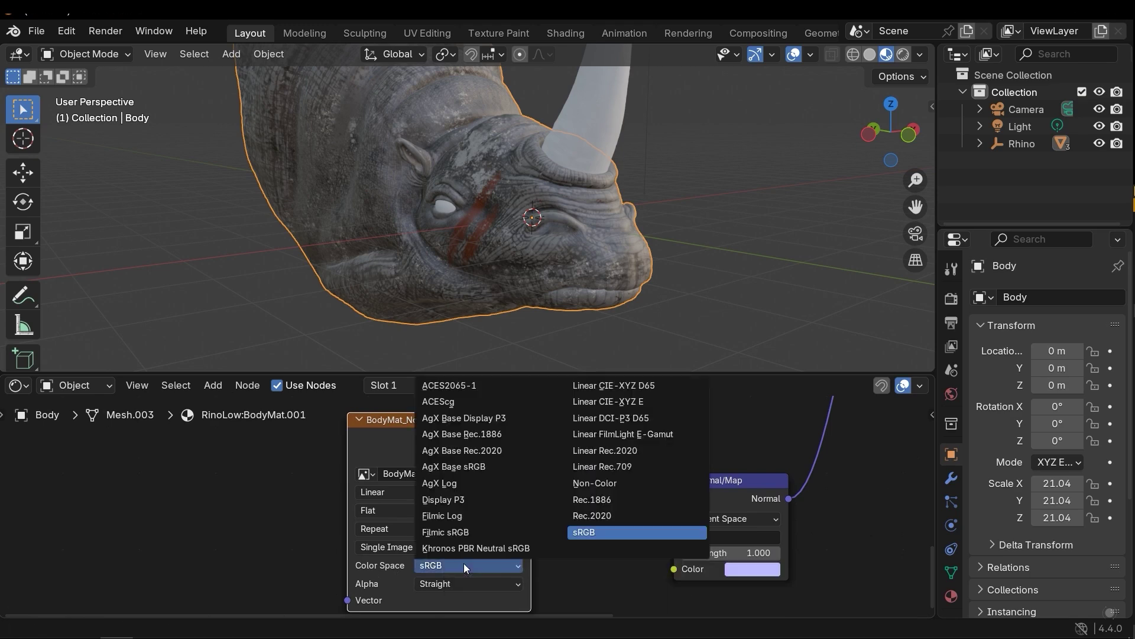
{"action": "left_click", "coordinate": [654, 408]}
{"action": "scroll", "coordinate": [470, 530], "scroll_direction": "down", "scroll_amount": 2}
{"action": "middle_click_drag", "start_coordinate": [525, 481], "coordinate": [515, 615]}
{"action": "middle_click_drag", "start_coordinate": [526, 456], "coordinate": [499, 616]}
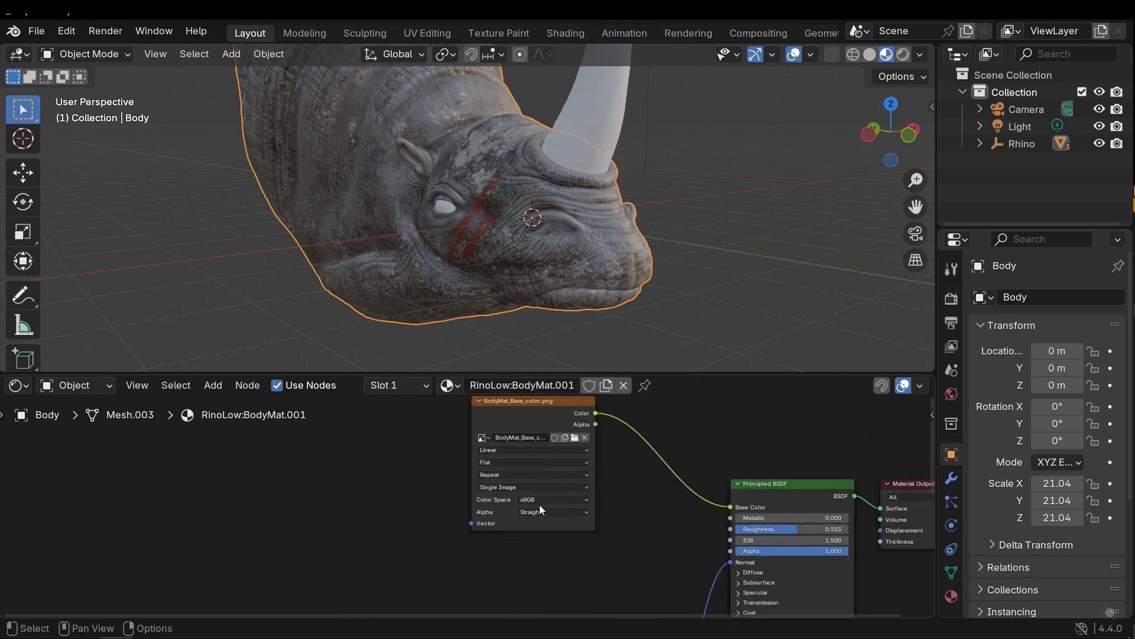
{"action": "scroll", "coordinate": [541, 502], "scroll_direction": "up", "scroll_amount": 3}
{"action": "middle_click_drag", "start_coordinate": [540, 500], "coordinate": [484, 560]}
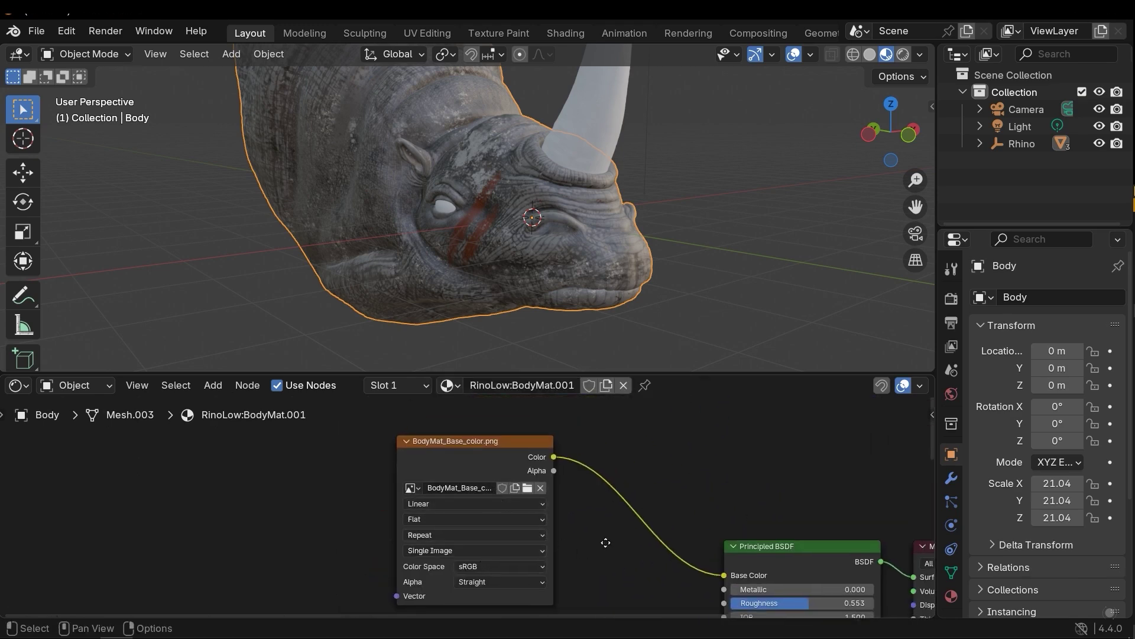
Connect the BodyMat_Normal_OpenGL.png node's Color output to the Color input of the Normal/Map node.
{"action": "middle_click_drag", "start_coordinate": [606, 543], "coordinate": [549, 362]}
{"action": "scroll", "coordinate": [644, 523], "scroll_direction": "down", "scroll_amount": 4}
{"action": "middle_click_drag", "start_coordinate": [642, 522], "coordinate": [431, 526]}
{"action": "scroll", "coordinate": [505, 487], "scroll_direction": "up", "scroll_amount": 2}
{"action": "scroll", "coordinate": [468, 525], "scroll_direction": "up", "scroll_amount": 2}
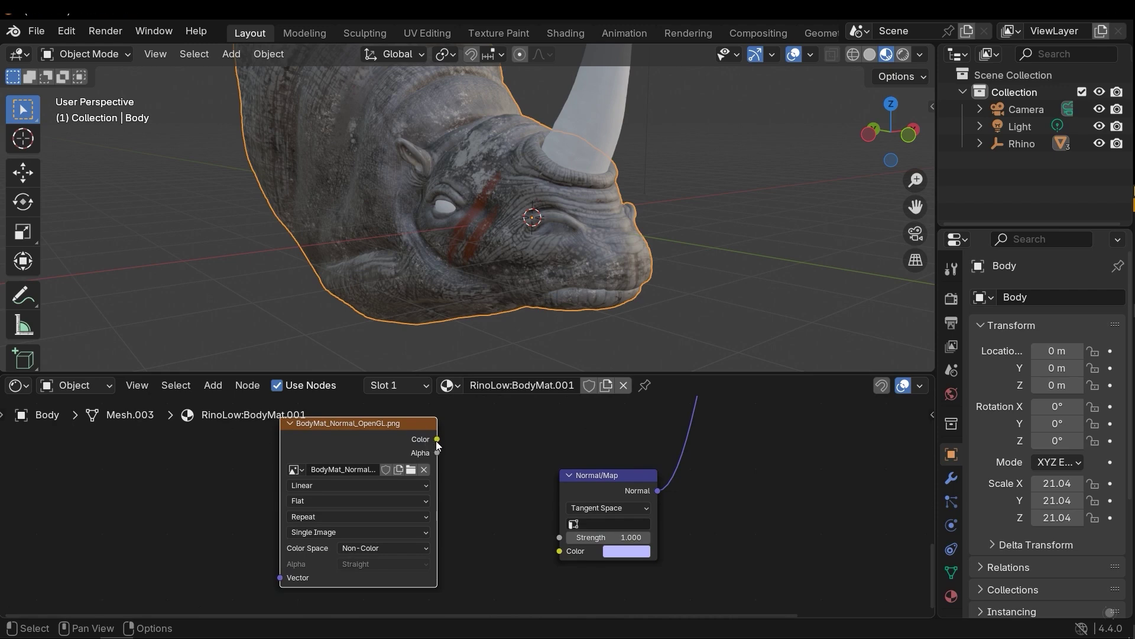
{"action": "left_click_drag", "start_coordinate": [559, 558], "coordinate": [560, 552]}
Try adding a second Normal Map vector node beside the existing Normal/Map node.
{"action": "middle_click_drag", "start_coordinate": [599, 510], "coordinate": [486, 498]}
{"action": "middle_click_drag", "start_coordinate": [538, 529], "coordinate": [496, 507]}
{"action": "middle_click_drag", "start_coordinate": [543, 476], "coordinate": [465, 502]}
{"action": "left_click", "coordinate": [512, 482]}
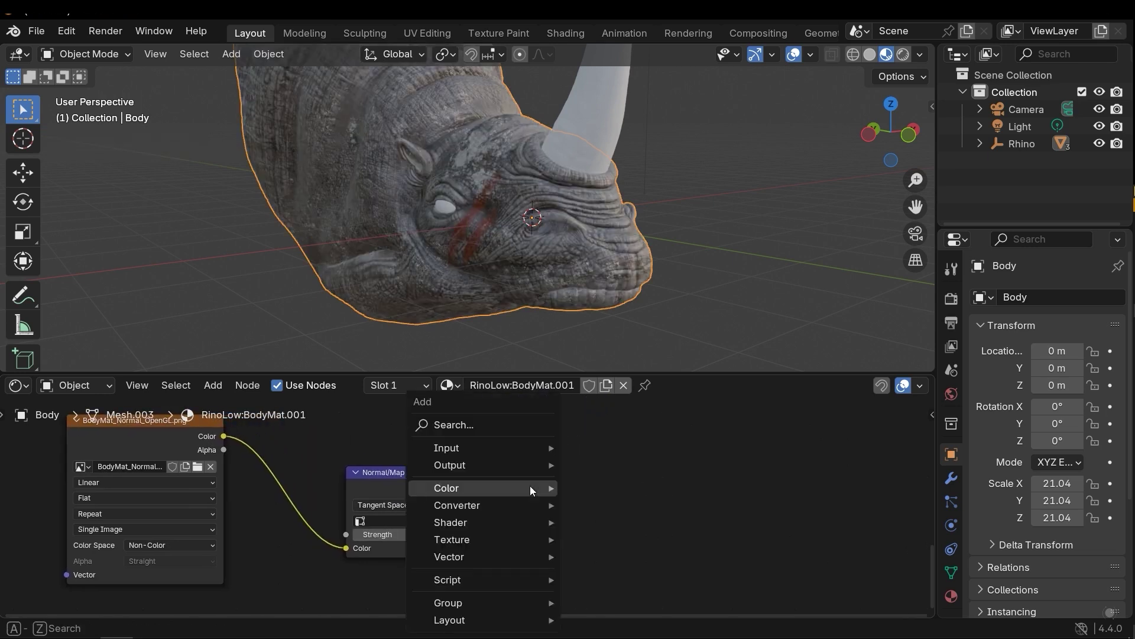
{"action": "type", "text": "normal"}
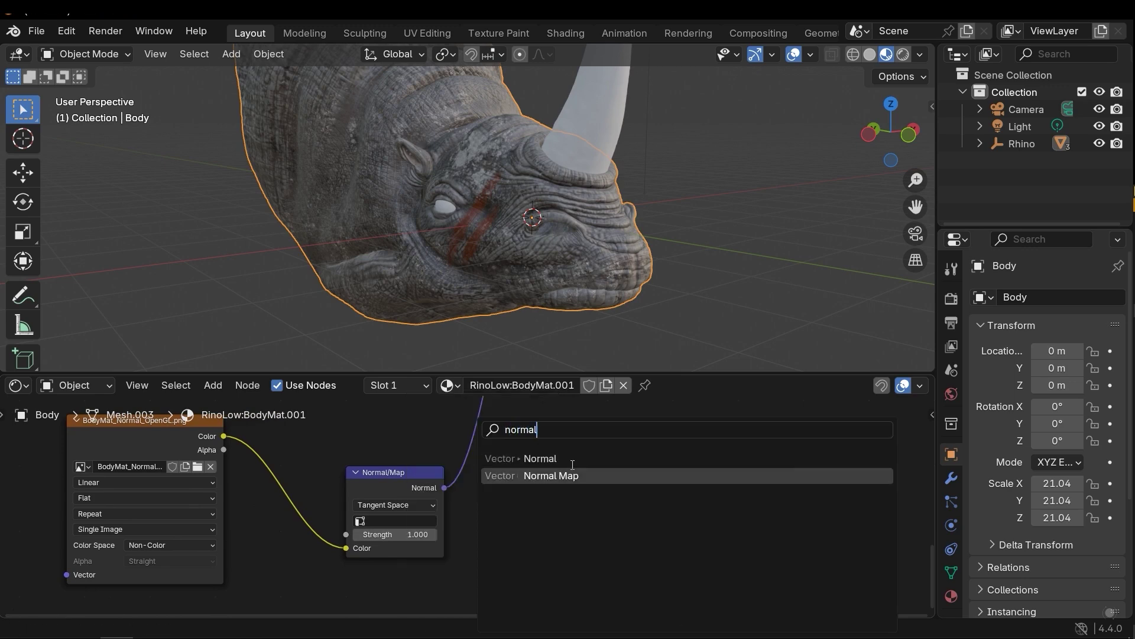
{"action": "left_click", "coordinate": [572, 464]}
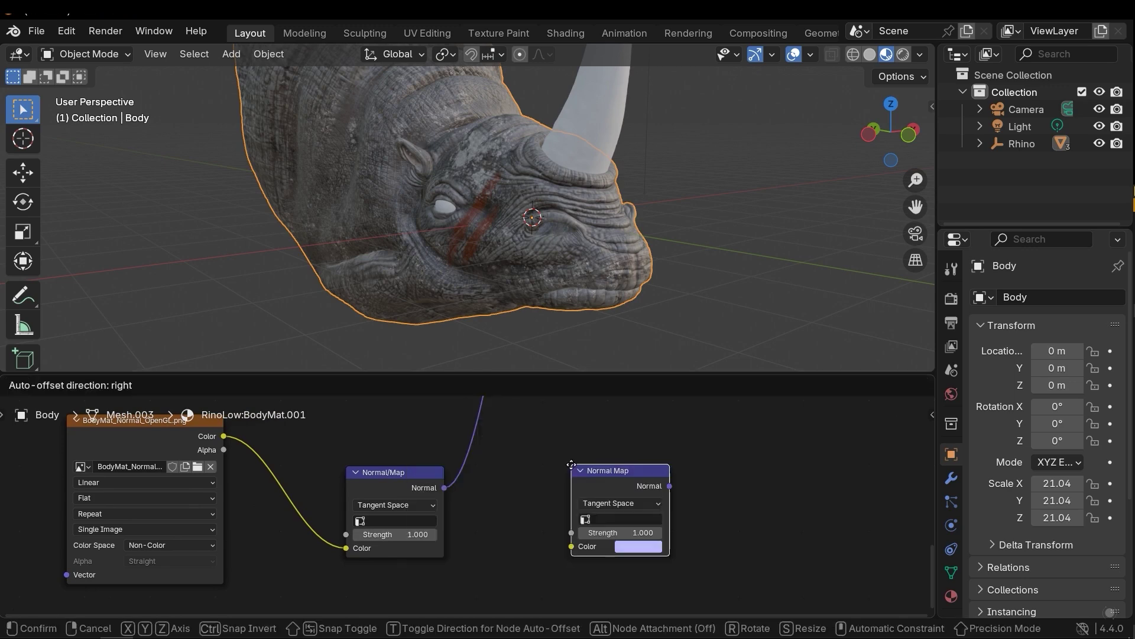
{"action": "right_click", "coordinate": [519, 474]}
Examine the normal-mapped skin detail on the opposite side of the rhino's head up close.
{"action": "middle_click_drag", "start_coordinate": [454, 508], "coordinate": [688, 507]}
{"action": "middle_click_drag", "start_coordinate": [572, 491], "coordinate": [517, 481]}
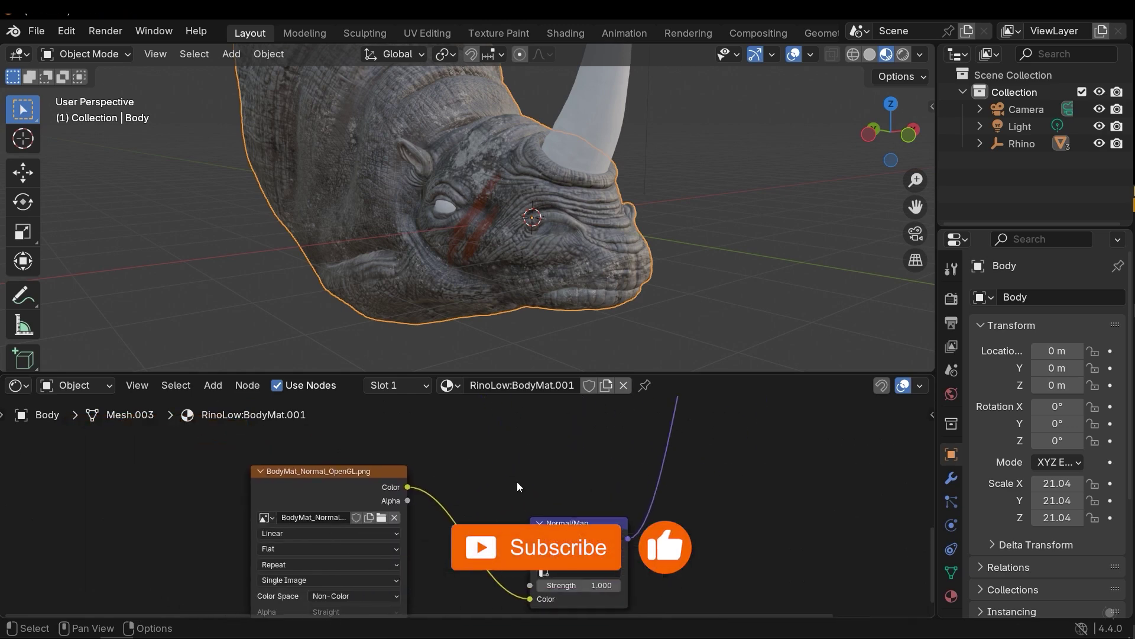
{"action": "scroll", "coordinate": [517, 482], "scroll_direction": "down", "scroll_amount": 4}
{"action": "middle_click_drag", "start_coordinate": [562, 266], "coordinate": [477, 236]}
{"action": "scroll", "coordinate": [455, 183], "scroll_direction": "up", "scroll_amount": 1}
{"action": "middle_click_drag", "start_coordinate": [478, 237], "coordinate": [497, 220]}
{"action": "scroll", "coordinate": [580, 471], "scroll_direction": "up", "scroll_amount": 2}
{"action": "middle_click_drag", "start_coordinate": [512, 321], "coordinate": [512, 293]}
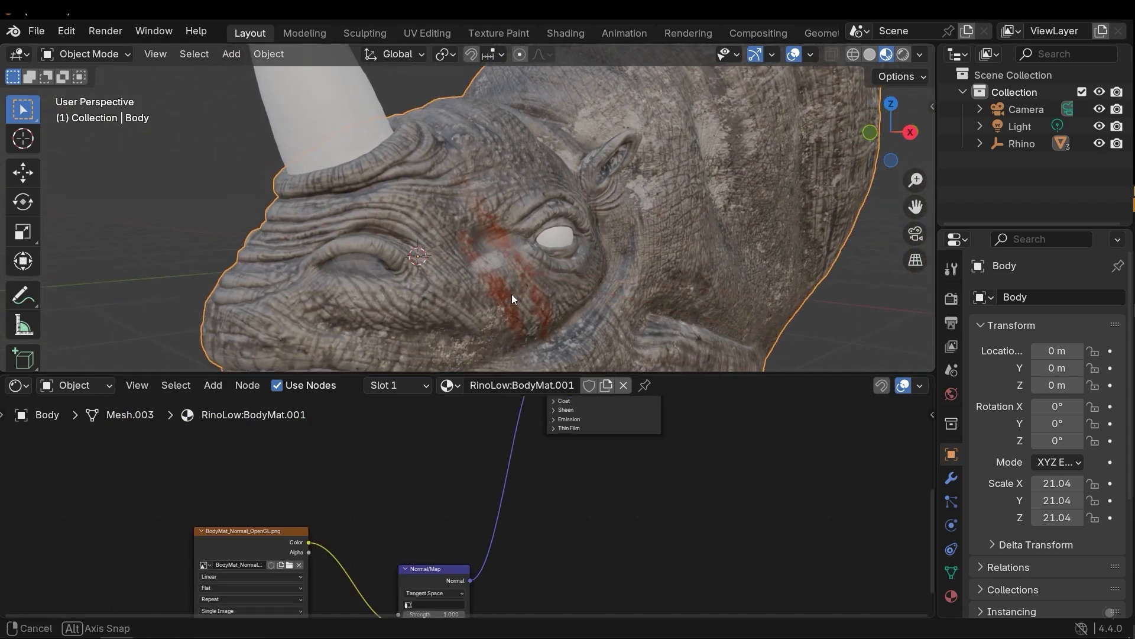
Cut the link between the Normal/Map node and the Principled BSDF's Normal input to compare the skin without it.
{"action": "middle_click_drag", "start_coordinate": [514, 485], "coordinate": [495, 541]}
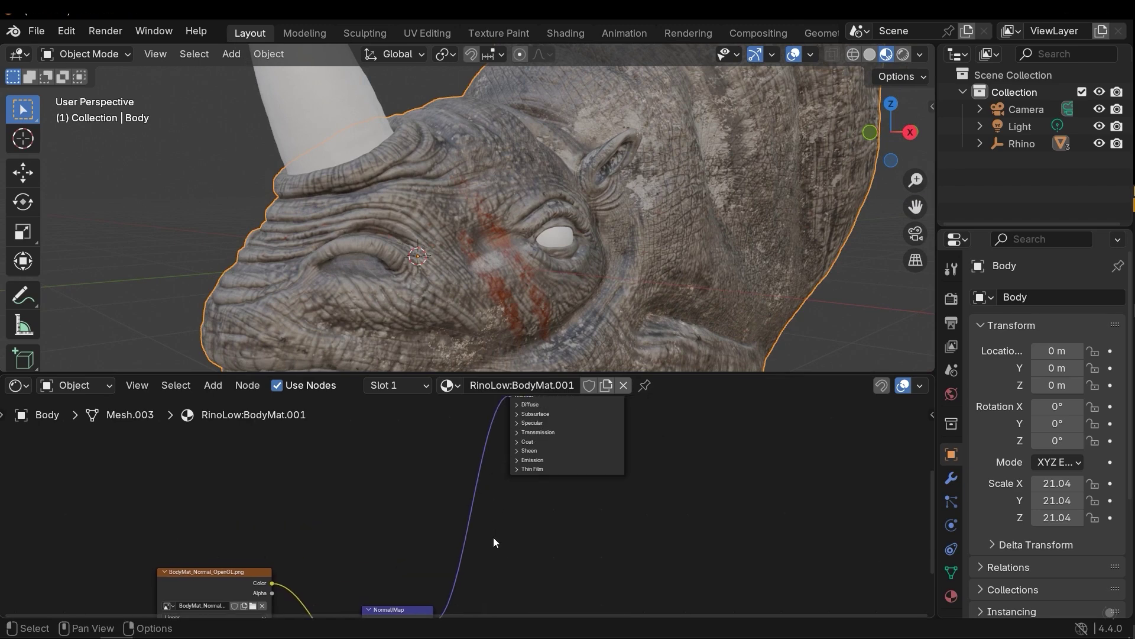
{"action": "middle_click_drag", "start_coordinate": [509, 412], "coordinate": [516, 365]}
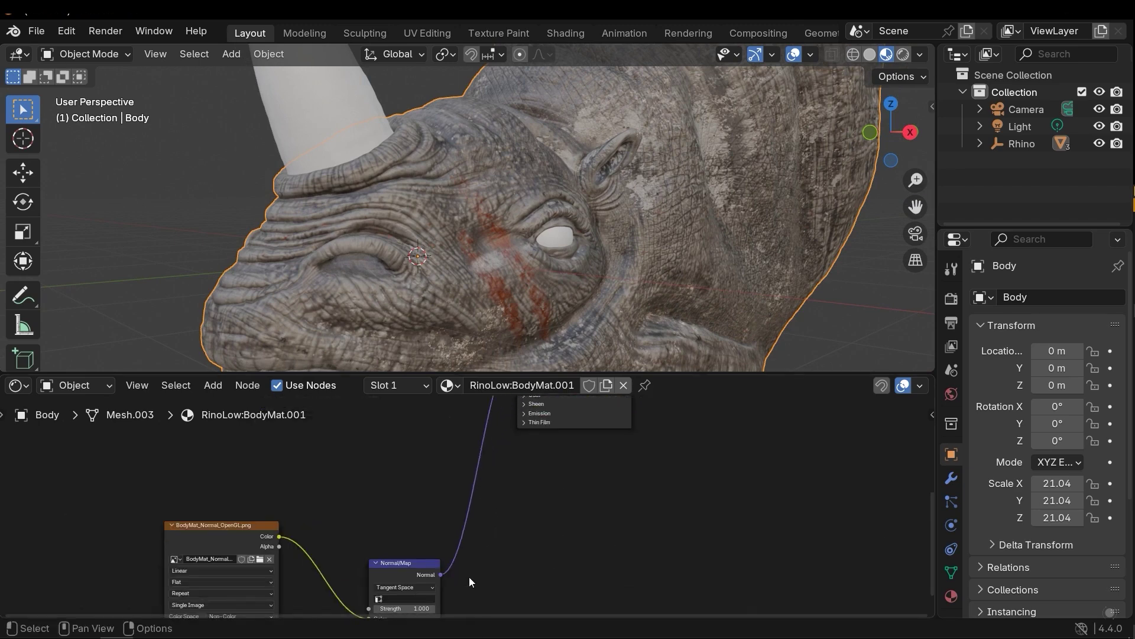
{"action": "middle_click_drag", "start_coordinate": [480, 523], "coordinate": [464, 589]}
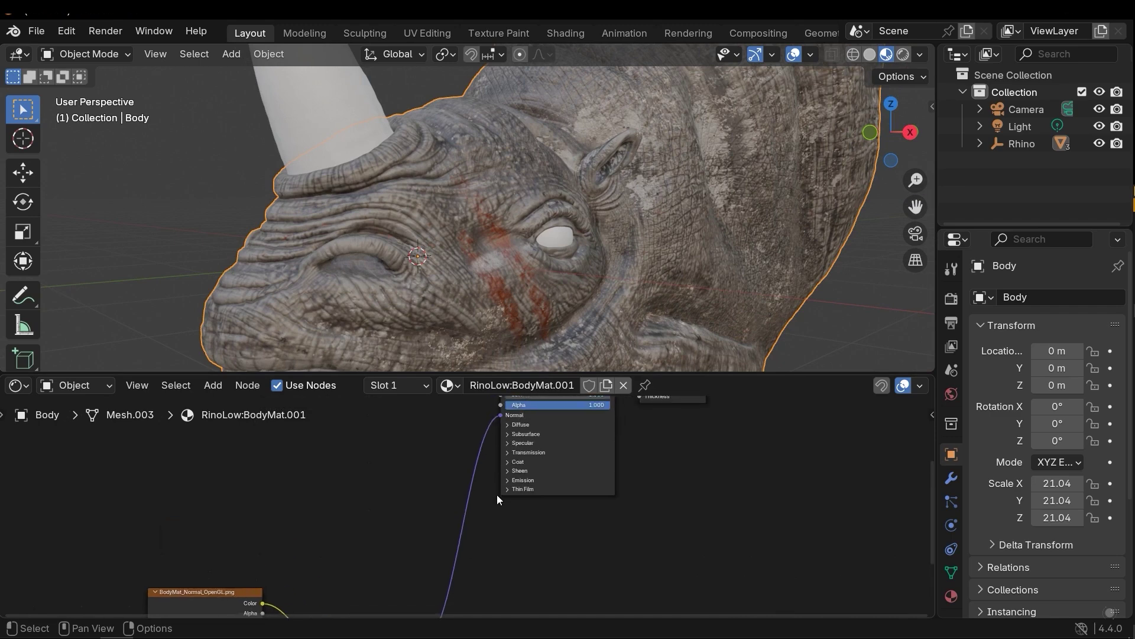
{"action": "middle_click_drag", "start_coordinate": [498, 497], "coordinate": [544, 484]}
{"action": "key", "text": "ctrl"}
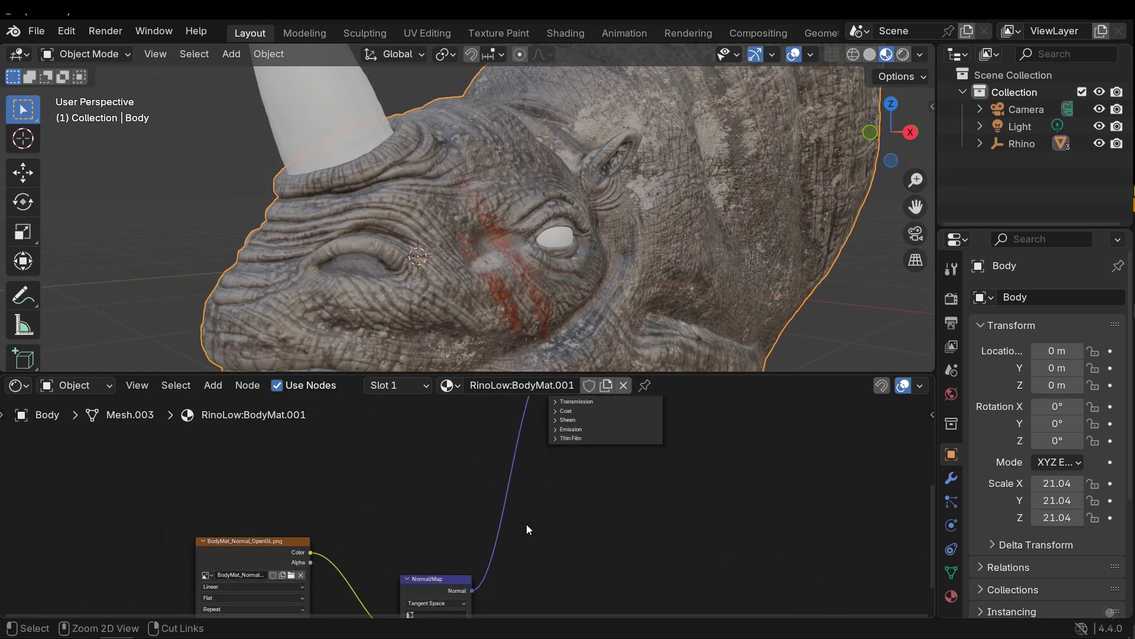
{"action": "mouse_move", "coordinate": [535, 531]}
{"action": "right_mouse_down", "text": "ctrl"}
{"action": "mouse_move", "coordinate": [495, 495]}
{"action": "mouse_move", "coordinate": [506, 509]}
{"action": "right_mouse_up", "text": "ctrl"}
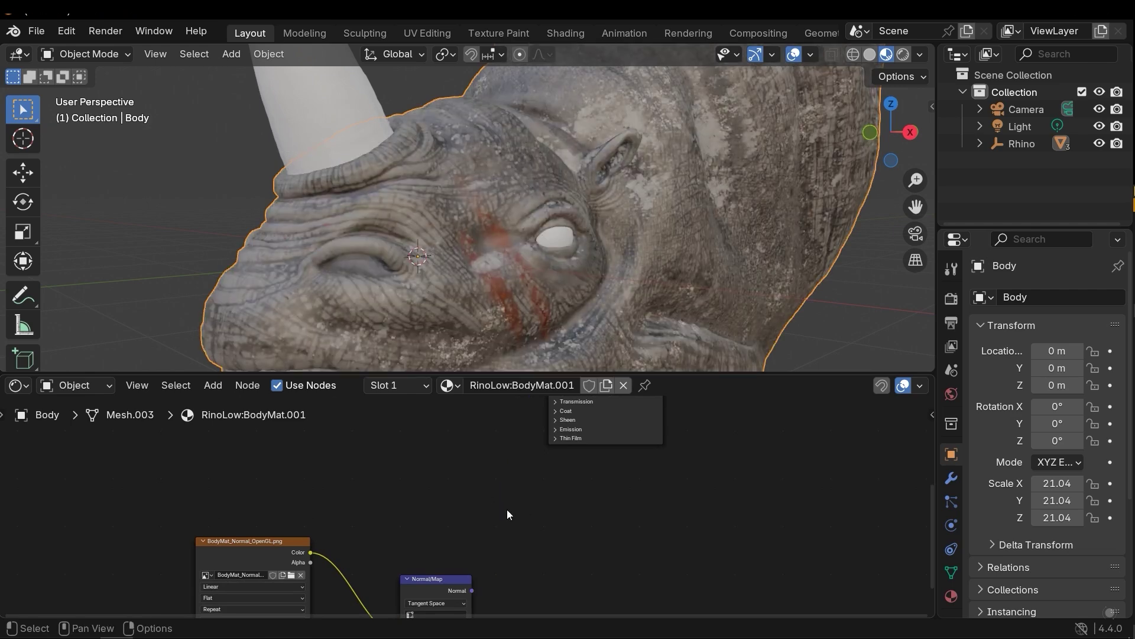
Undo the cut so the Normal/Map node feeds the Principled BSDF's Normal input again.
{"action": "middle_click_drag", "start_coordinate": [539, 480], "coordinate": [561, 459]}
{"action": "key", "text": "ctrl+z"}
{"action": "key", "text": "ctrl+z"}
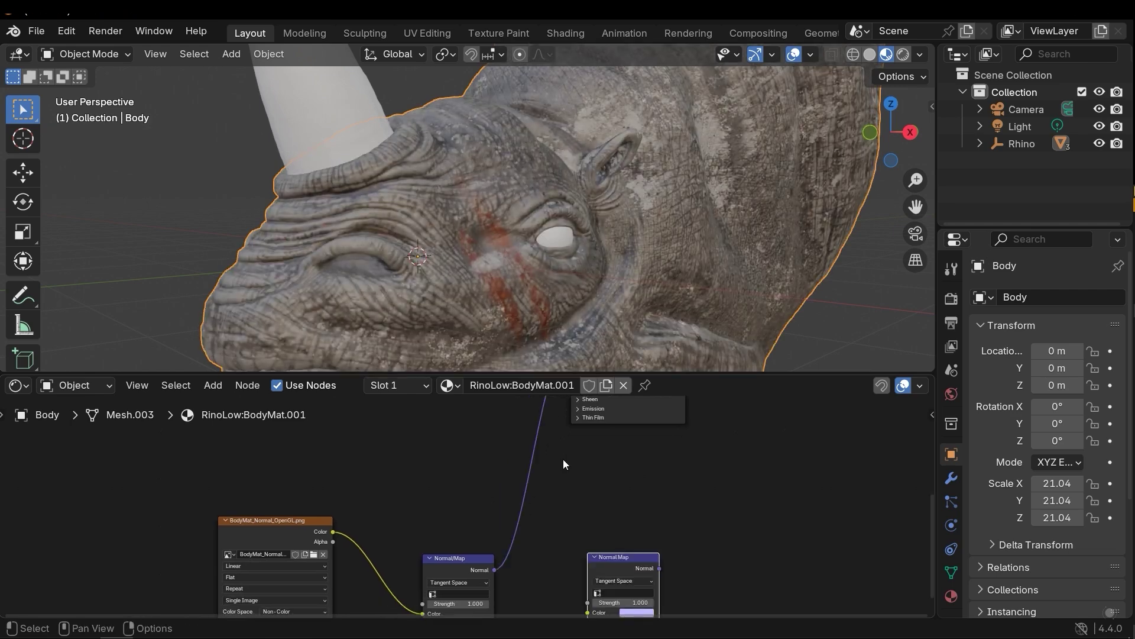
Set the Normal/Map node's Strength to 2.
{"action": "middle_click_drag", "start_coordinate": [486, 175], "coordinate": [510, 179]}
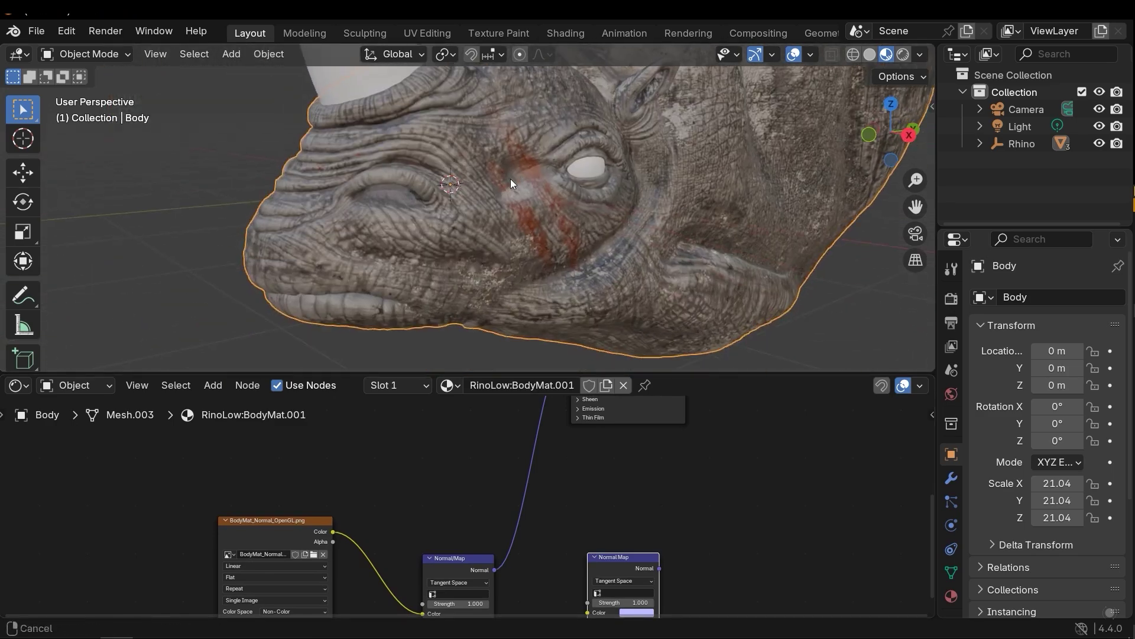
{"action": "middle_click_drag", "start_coordinate": [547, 575], "coordinate": [512, 504]}
{"action": "scroll", "coordinate": [544, 549], "scroll_direction": "up", "scroll_amount": 4}
{"action": "left_click_drag", "start_coordinate": [510, 524], "coordinate": [512, 524]}
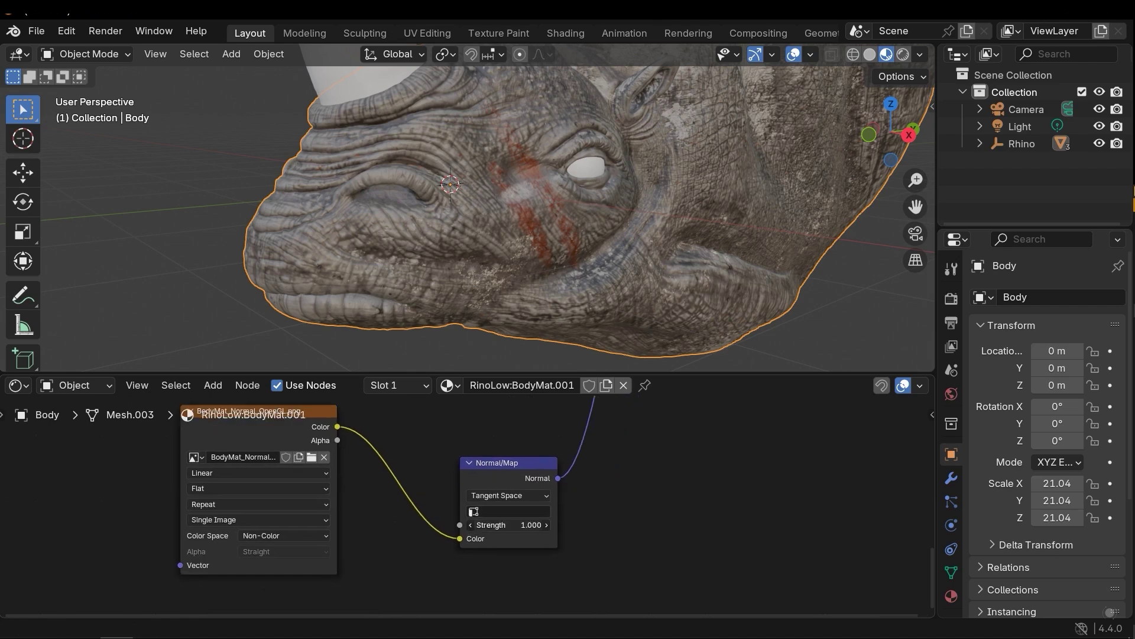
{"action": "key", "text": "Return"}
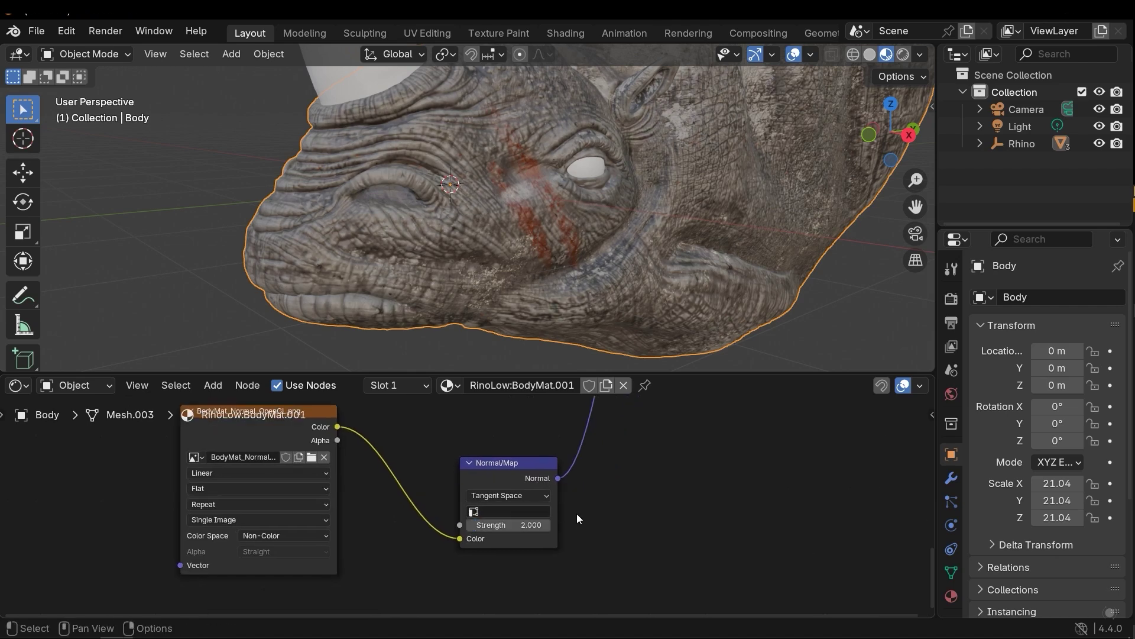
Set the Normal/Map node's Strength to 10 and inspect the exaggerated skin relief on the head.
{"action": "left_click", "coordinate": [516, 525]}
{"action": "type", "text": "10"}
{"action": "key", "text": "Return"}
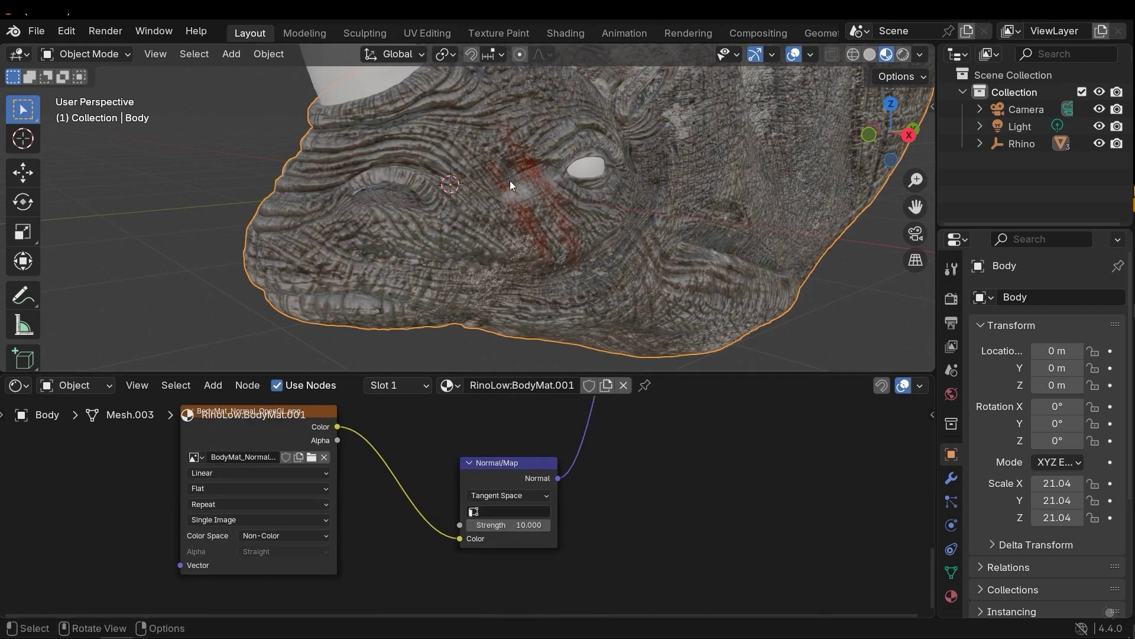
{"action": "mouse_move", "coordinate": [510, 180]}
{"action": "middle_mouse_down"}
{"action": "mouse_move", "coordinate": [644, 183]}
{"action": "mouse_move", "coordinate": [498, 183]}
{"action": "middle_mouse_up"}
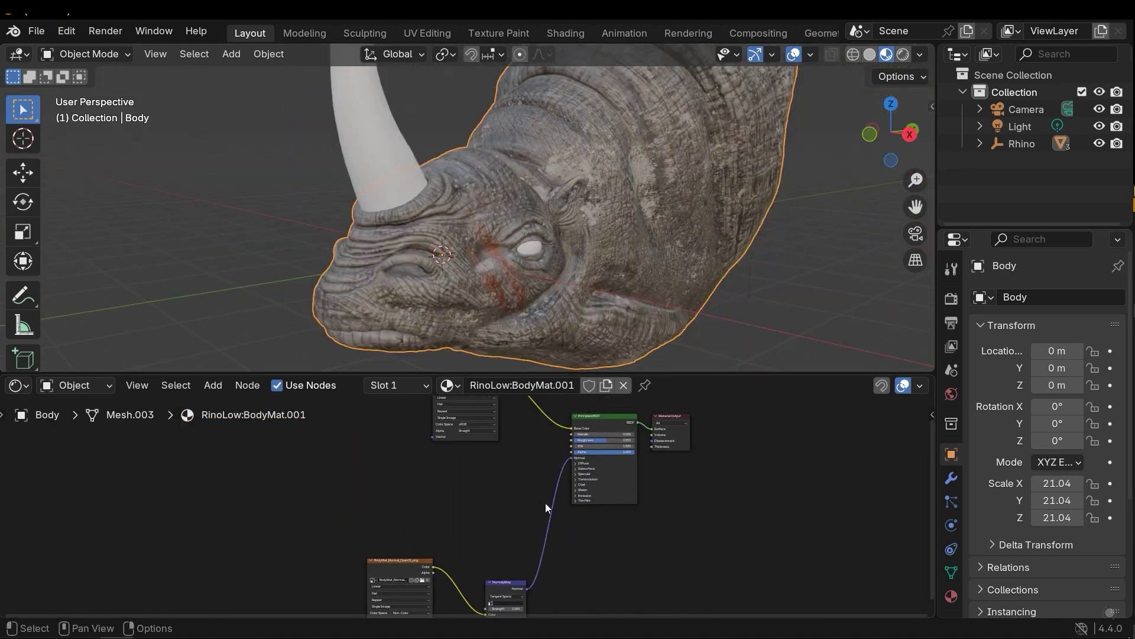
Place the BodyMat_Roughness.png image texture below the base color node and set its color space to Non-Color.
{"action": "mouse_move", "coordinate": [515, 473]}
{"action": "middle_mouse_down"}
{"action": "mouse_move", "coordinate": [517, 510]}
{"action": "mouse_move", "coordinate": [512, 480]}
{"action": "middle_mouse_up"}
{"action": "scroll", "coordinate": [463, 485], "scroll_direction": "up", "scroll_amount": 2}
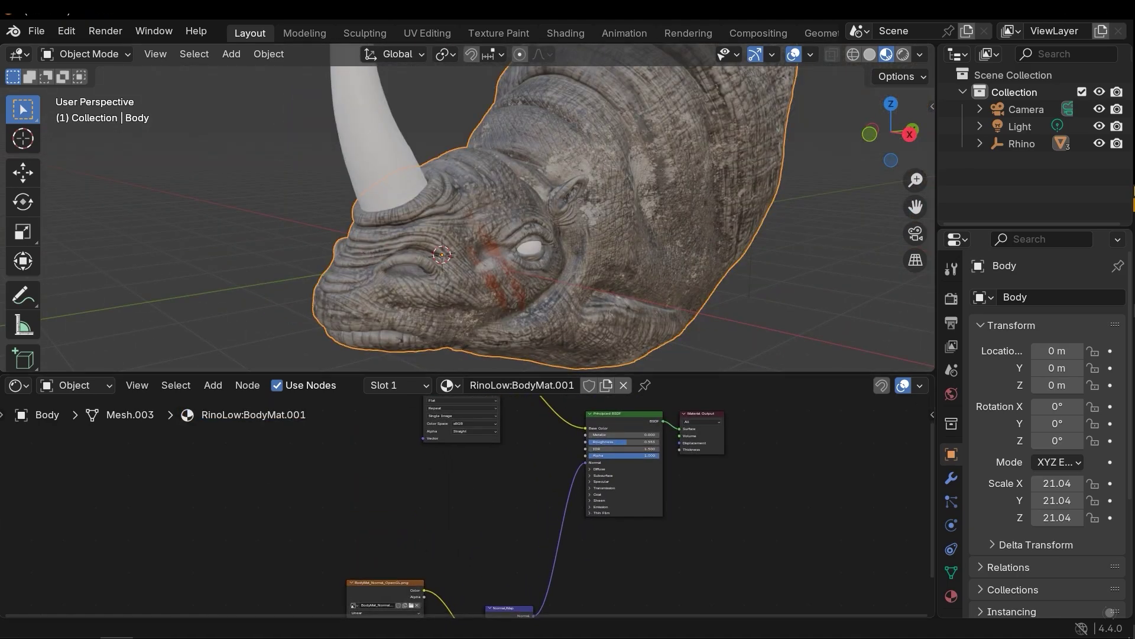
{"action": "scroll", "coordinate": [467, 481], "scroll_direction": "up", "scroll_amount": 6}
{"action": "left_click_drag", "start_coordinate": [439, 474], "coordinate": [444, 449]}
{"action": "middle_click_drag", "start_coordinate": [503, 497], "coordinate": [459, 500]}
{"action": "scroll", "coordinate": [447, 509], "scroll_direction": "up", "scroll_amount": 3}
{"action": "left_click", "coordinate": [409, 546]}
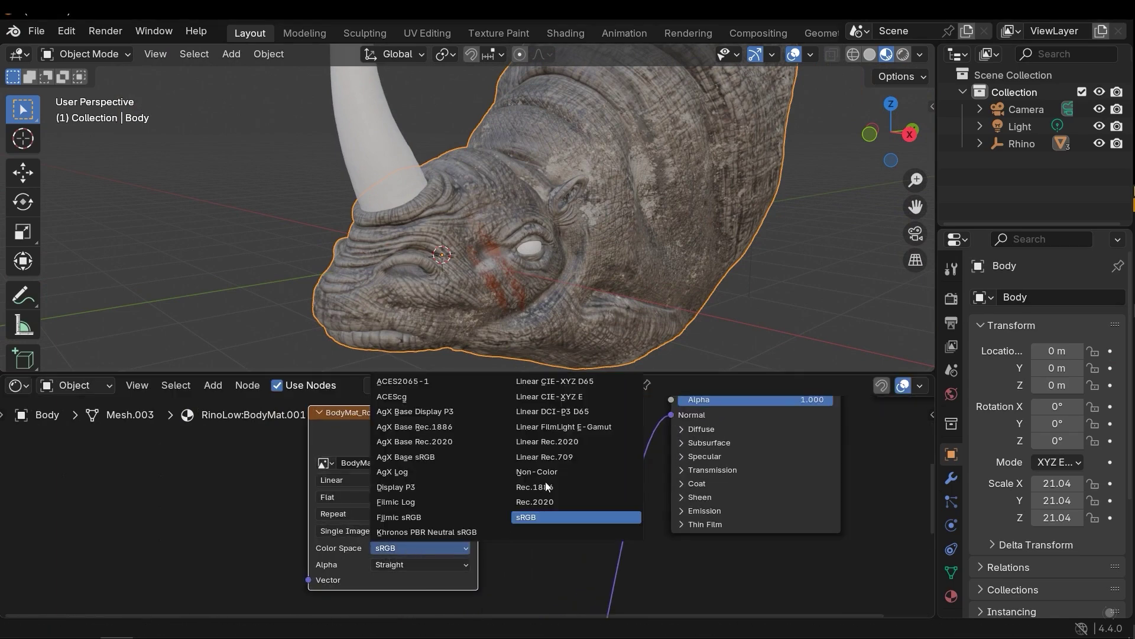
{"action": "left_click", "coordinate": [549, 469]}
Connect the BodyMat_Roughness.png node's Color output to the Principled BSDF's Roughness input.
{"action": "middle_click_drag", "start_coordinate": [557, 477], "coordinate": [436, 505]}
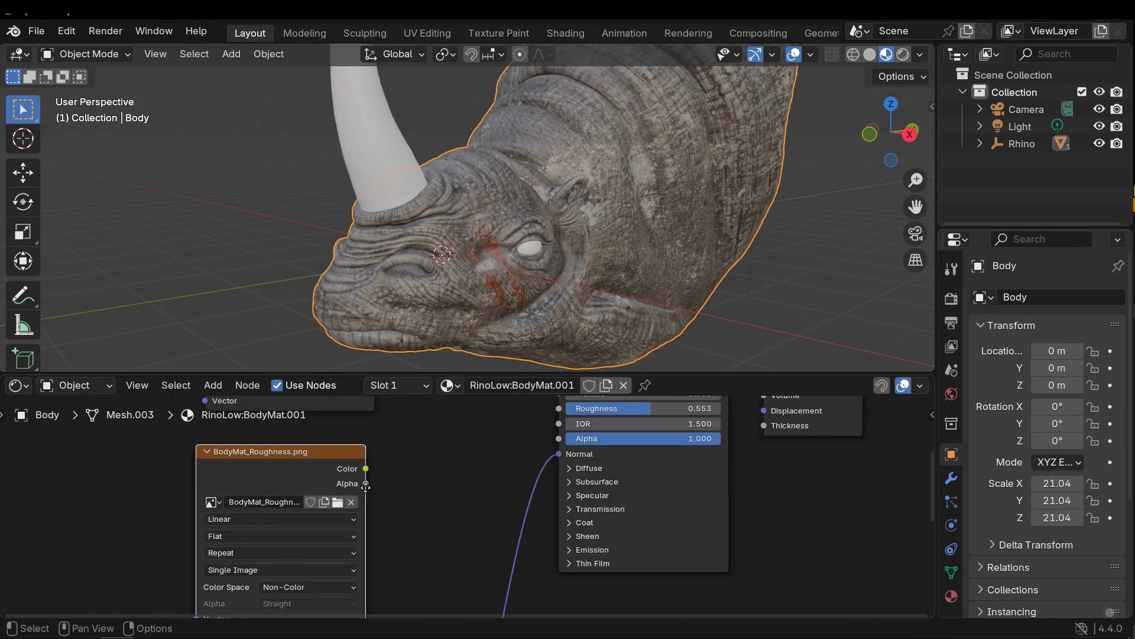
{"action": "middle_click_drag", "start_coordinate": [365, 486], "coordinate": [329, 516]}
{"action": "left_click_drag", "start_coordinate": [326, 514], "coordinate": [340, 519]}
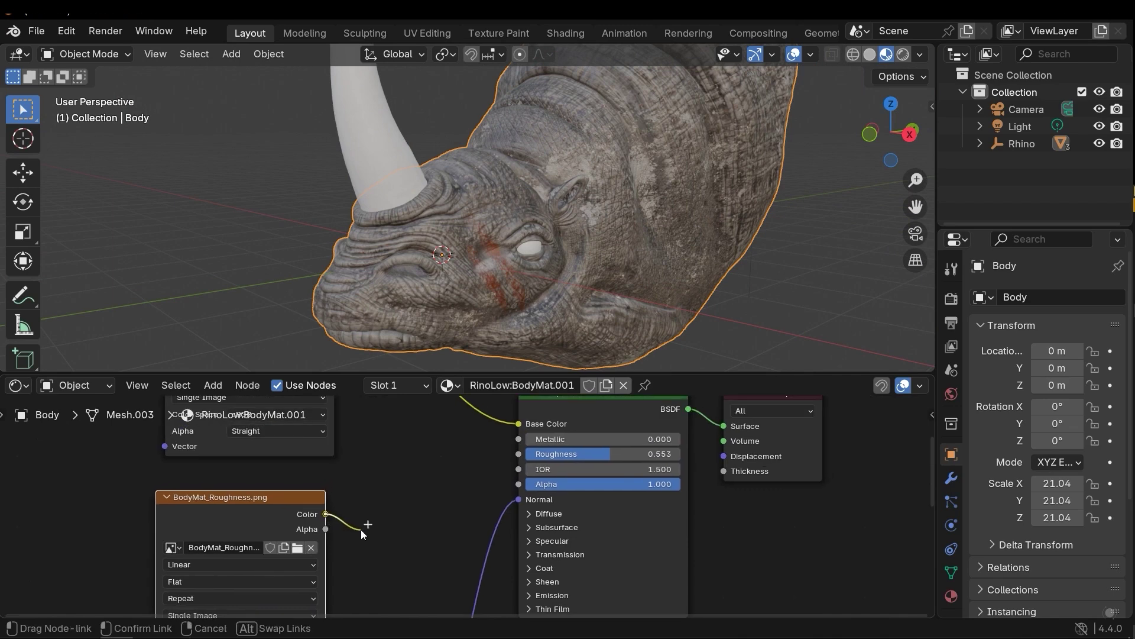
{"action": "left_click_drag", "start_coordinate": [502, 456], "coordinate": [503, 454]}
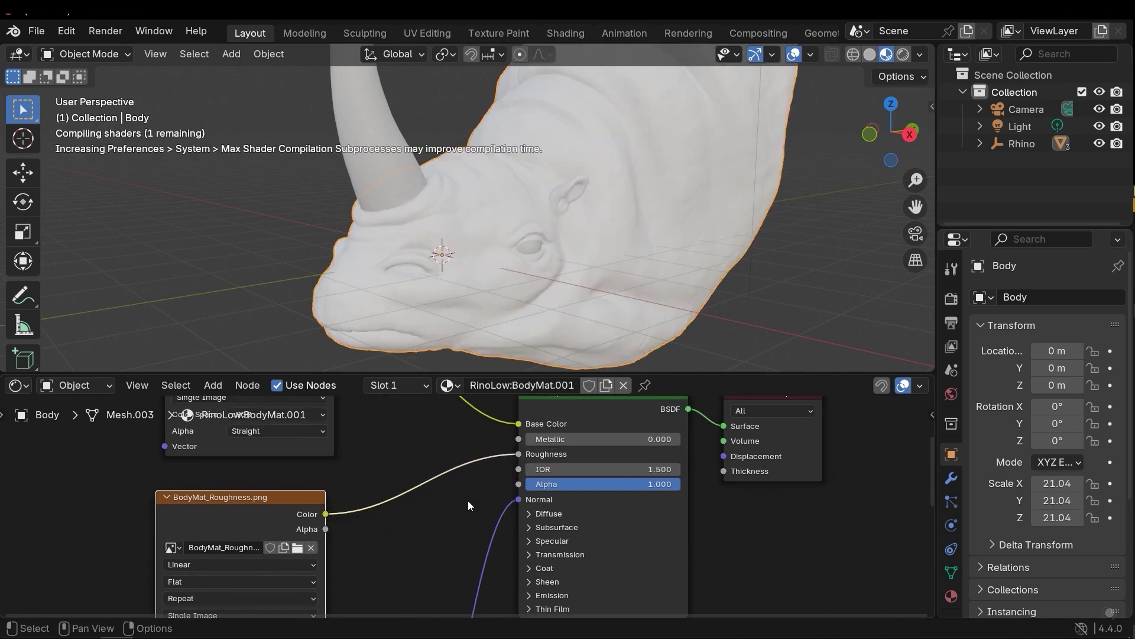
Inspect the rhino with its roughness texture and move the BodyMat_Roughness.png node farther away from the Principled BSDF.
{"action": "middle_click_drag", "start_coordinate": [457, 250], "coordinate": [526, 236]}
{"action": "scroll", "coordinate": [562, 206], "scroll_direction": "down", "scroll_amount": 7}
{"action": "scroll", "coordinate": [527, 236], "scroll_direction": "up", "scroll_amount": 2}
{"action": "middle_click_drag", "start_coordinate": [348, 503], "coordinate": [526, 478]}
{"action": "scroll", "coordinate": [526, 447], "scroll_direction": "down", "scroll_amount": 2}
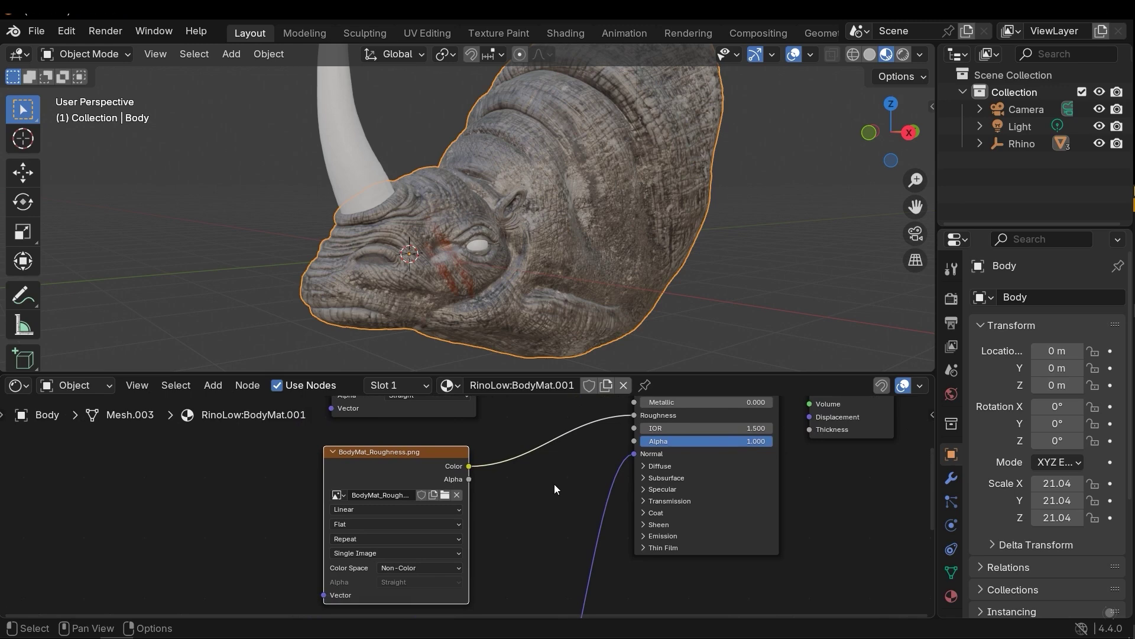
{"action": "middle_click_drag", "start_coordinate": [494, 494], "coordinate": [551, 479]}
{"action": "left_click_drag", "start_coordinate": [457, 441], "coordinate": [333, 463]}
{"action": "middle_click_drag", "start_coordinate": [467, 474], "coordinate": [443, 464]}
Insert a Brightness/Contrast node into the link between BodyMat_Roughness.png and the Principled BSDF's Roughness input.
{"action": "left_click", "coordinate": [495, 482]}
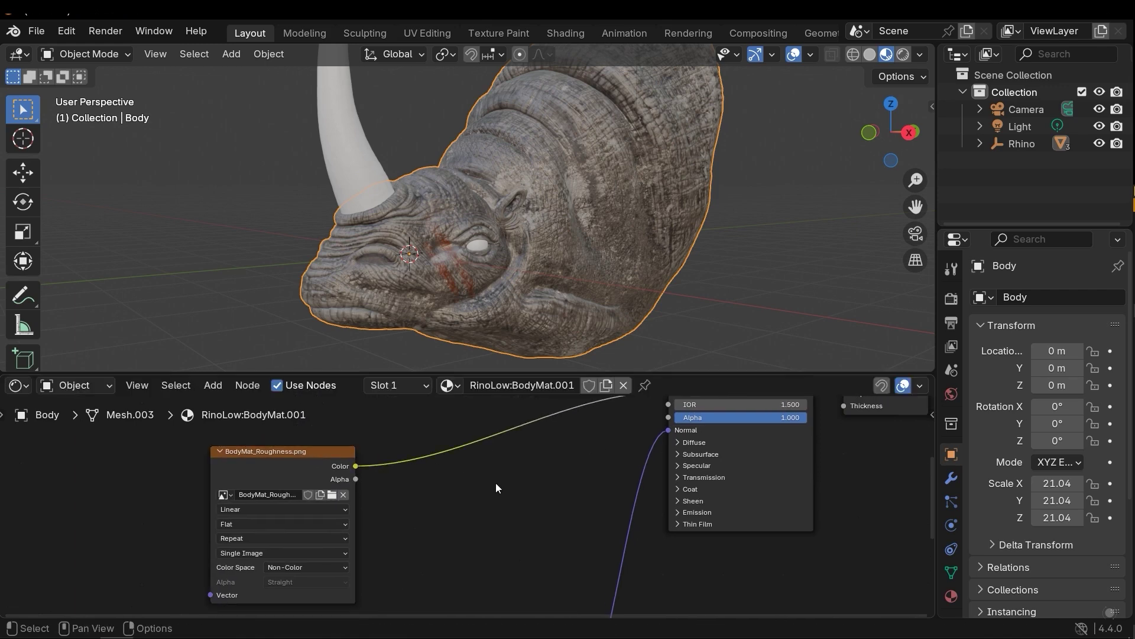
{"action": "key", "text": "shift+a"}
{"action": "mouse_move", "coordinate": [501, 505]}
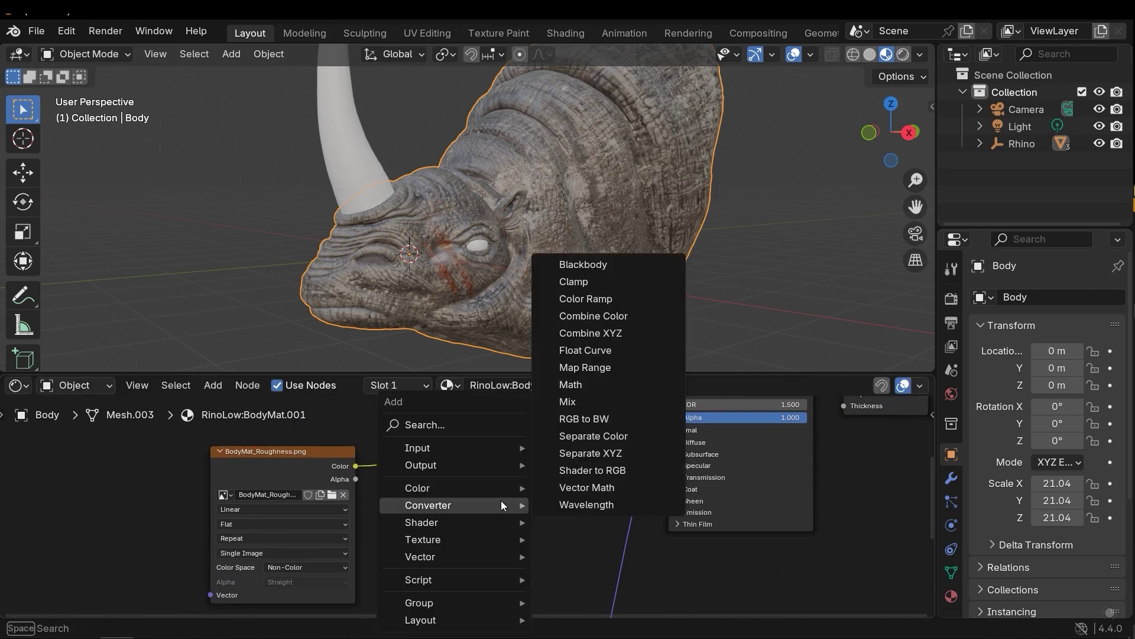
{"action": "type", "text": "contra"}
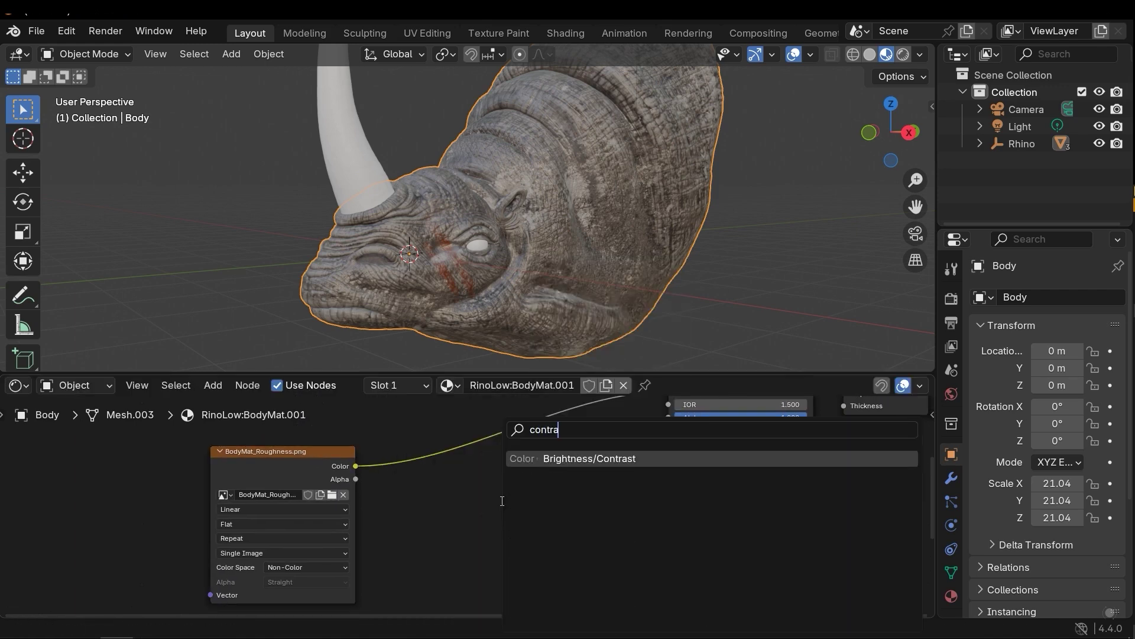
{"action": "key", "text": "Return"}
{"action": "left_click", "coordinate": [436, 496]}
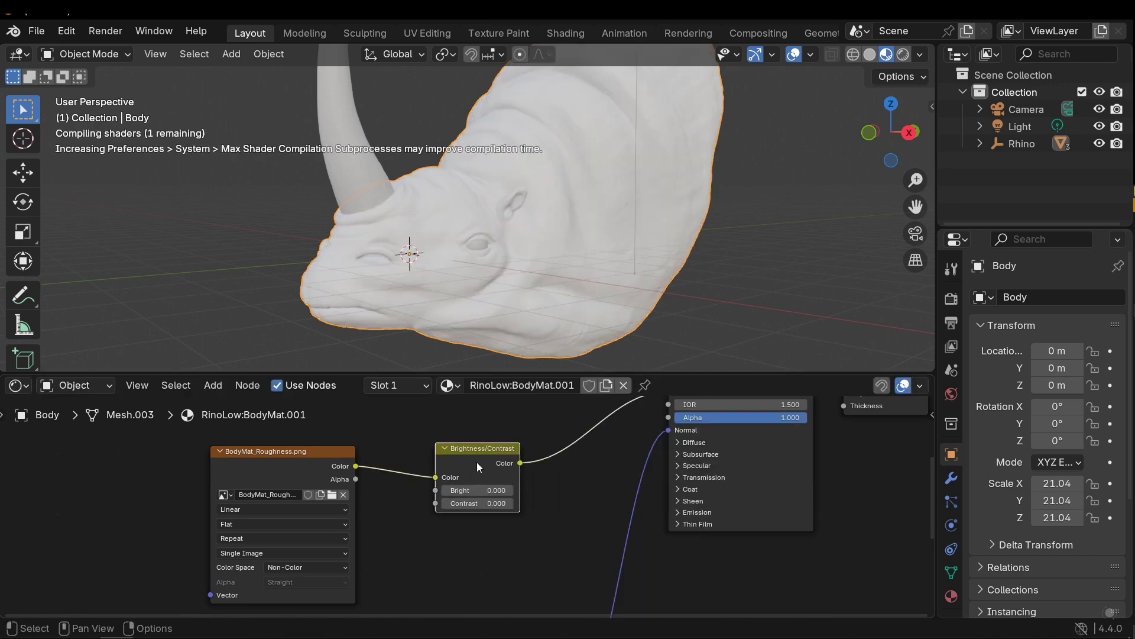
Set the Brightness/Contrast node's Contrast to 2 and examine the glossy highlights around the rhino's eye.
{"action": "scroll", "coordinate": [436, 492], "scroll_direction": "up", "scroll_amount": 1}
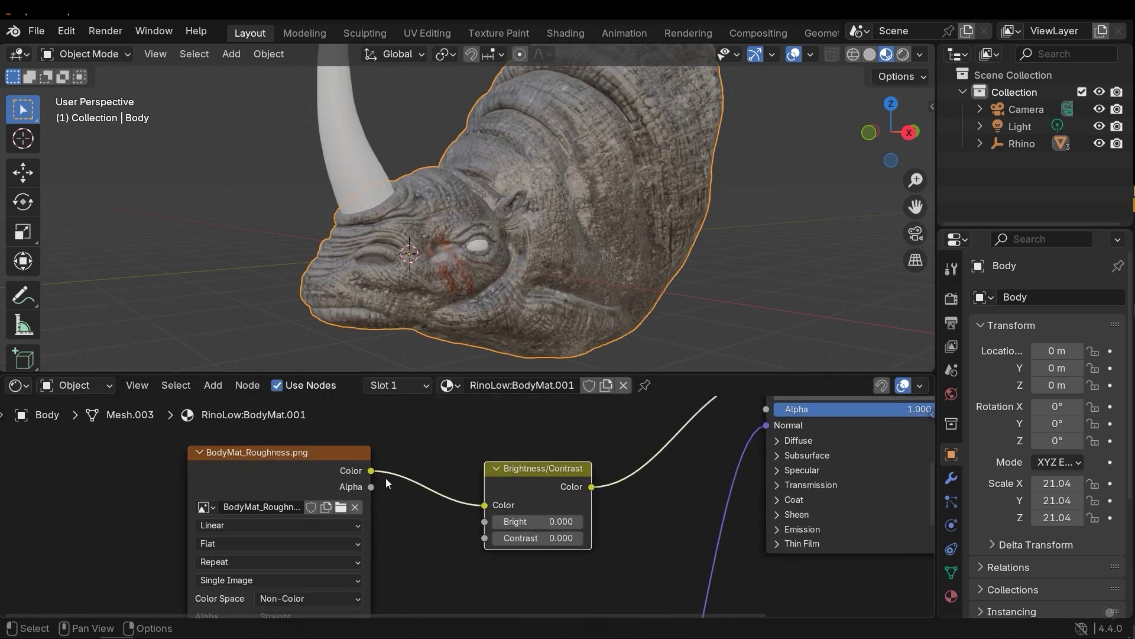
{"action": "scroll", "coordinate": [503, 492], "scroll_direction": "up", "scroll_amount": 1}
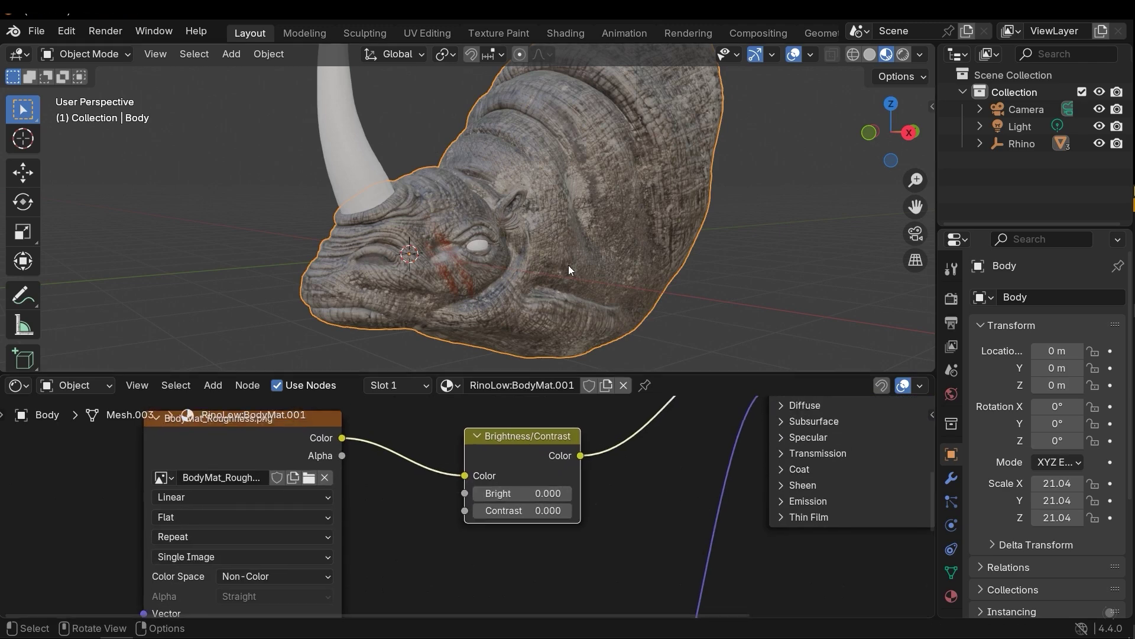
{"action": "middle_click_drag", "start_coordinate": [569, 265], "coordinate": [581, 237]}
{"action": "scroll", "coordinate": [581, 233], "scroll_direction": "up", "scroll_amount": 1}
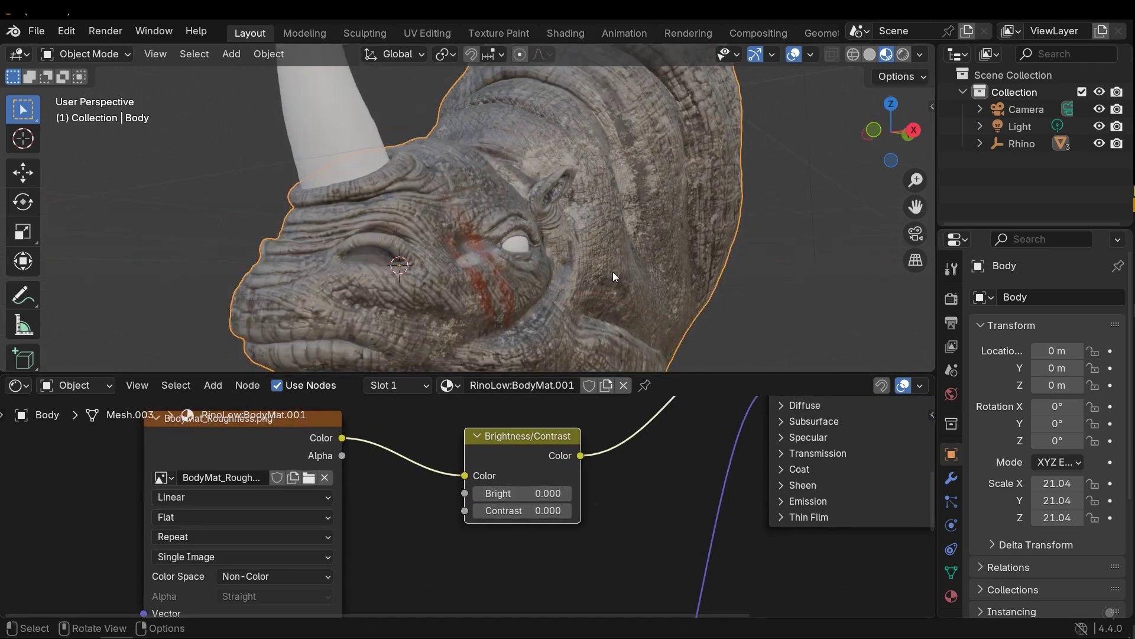
{"action": "middle_click_drag", "start_coordinate": [612, 272], "coordinate": [608, 240], "text": "shift"}
{"action": "mouse_move", "coordinate": [512, 517]}
{"action": "left_mouse_down"}
{"action": "mouse_move", "coordinate": [591, 516]}
{"action": "mouse_move", "coordinate": [453, 517]}
{"action": "mouse_move", "coordinate": [582, 517]}
{"action": "left_mouse_up"}
{"action": "middle_click_drag", "start_coordinate": [501, 213], "coordinate": [548, 238]}
{"action": "scroll", "coordinate": [522, 194], "scroll_direction": "up", "scroll_amount": 3}
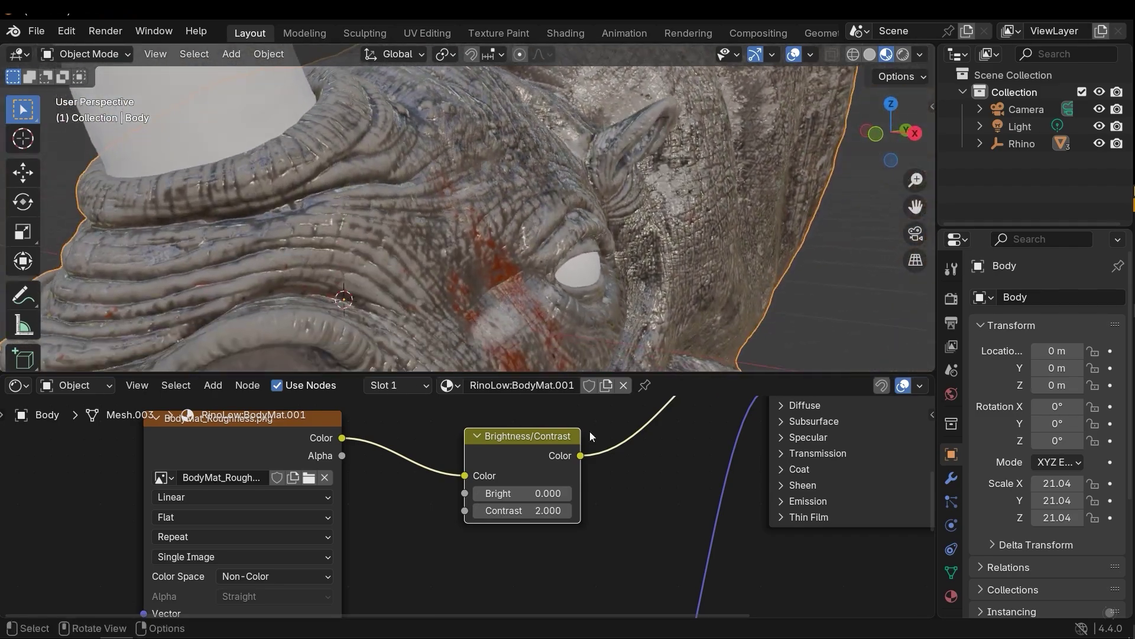
Set the Contrast value of the Brightness/Contrast node feeding the body's roughness to 0.3.
{"action": "mouse_move", "coordinate": [528, 513]}
{"action": "left_mouse_down"}
{"action": "mouse_move", "coordinate": [386, 513]}
{"action": "mouse_move", "coordinate": [509, 511]}
{"action": "left_mouse_up"}
{"action": "key", "text": "BackSpace"}
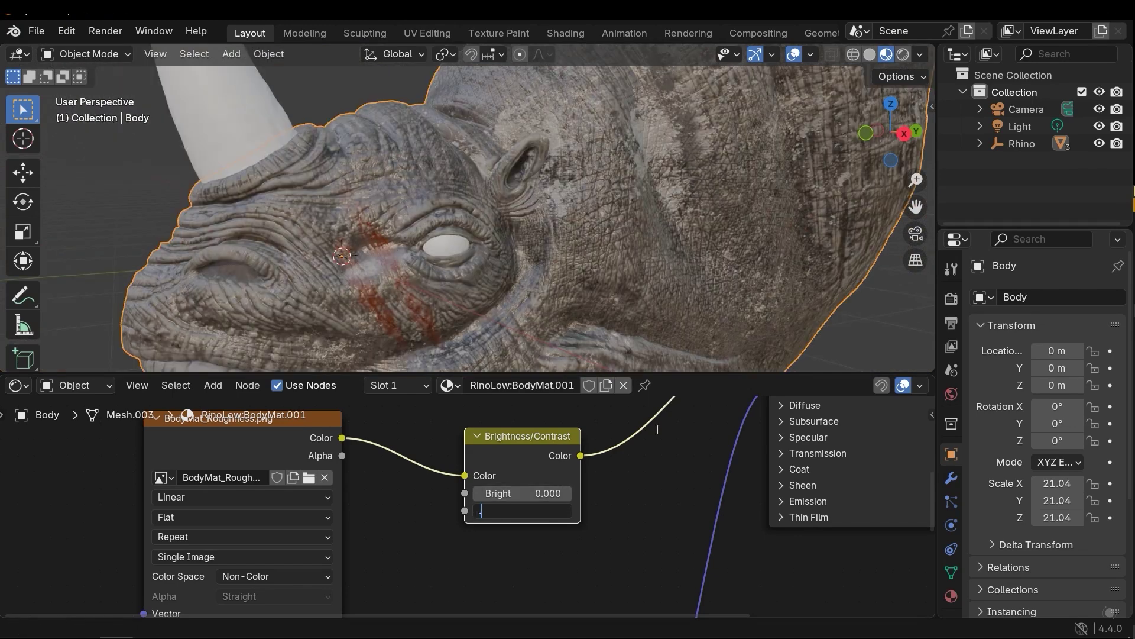
{"action": "type", "text": "0.3"}
{"action": "key", "text": "Return"}
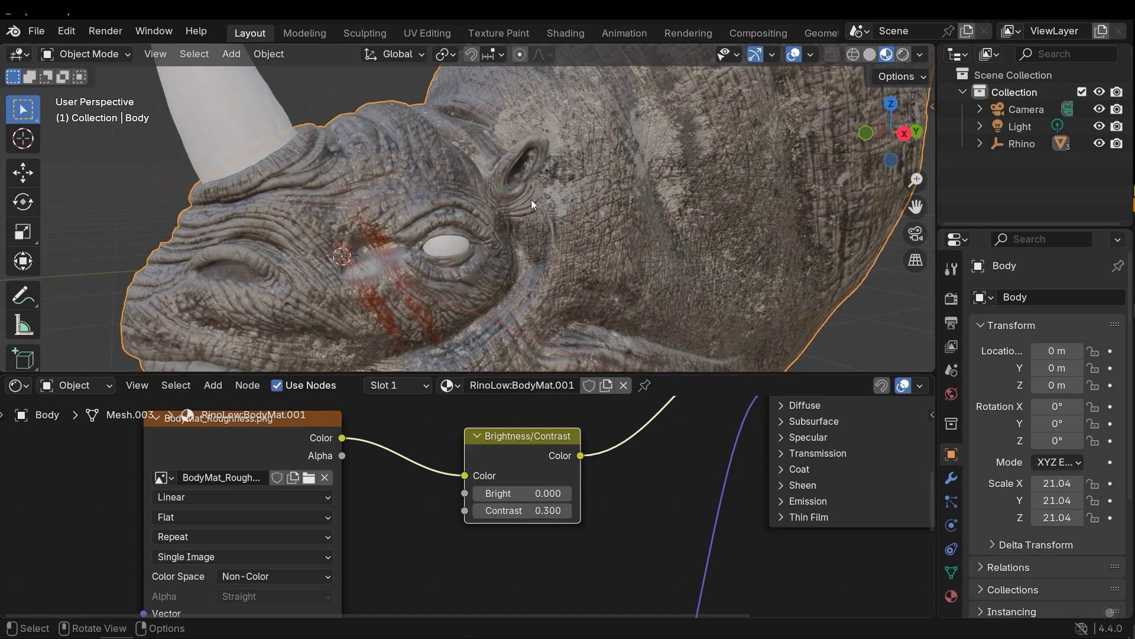
Switch the 3D viewport to Rendered shading to view the whole rhino under the scene lighting.
{"action": "middle_click_drag", "start_coordinate": [531, 200], "coordinate": [583, 199]}
{"action": "scroll", "coordinate": [583, 198], "scroll_direction": "down", "scroll_amount": 4}
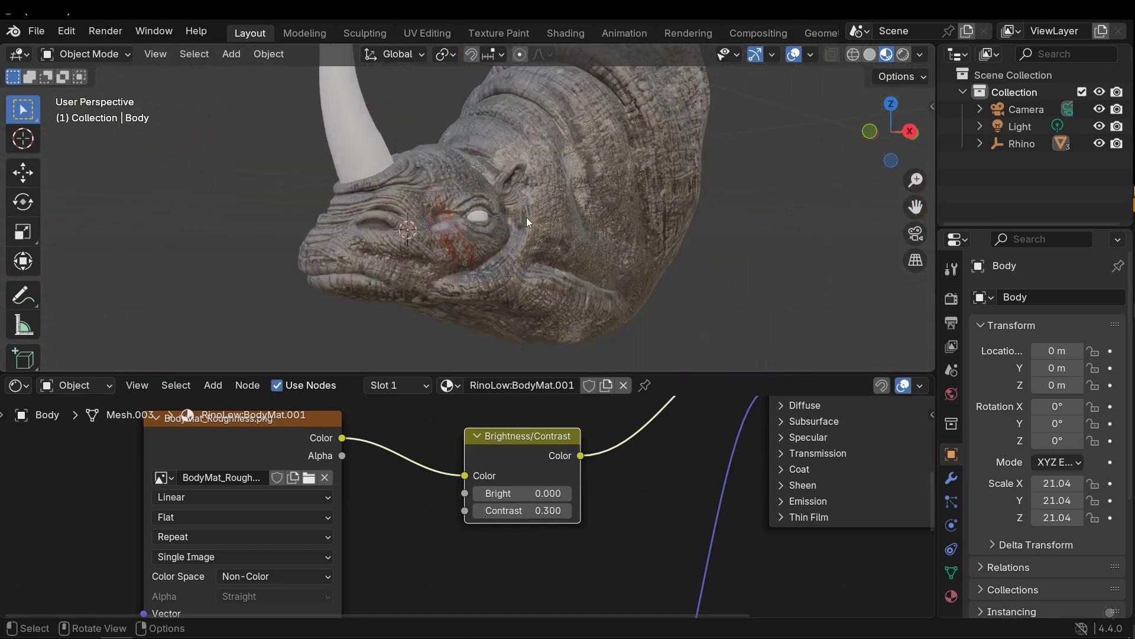
{"action": "scroll", "coordinate": [523, 237], "scroll_direction": "down", "scroll_amount": 3}
{"action": "middle_click_drag", "start_coordinate": [519, 260], "coordinate": [470, 227]}
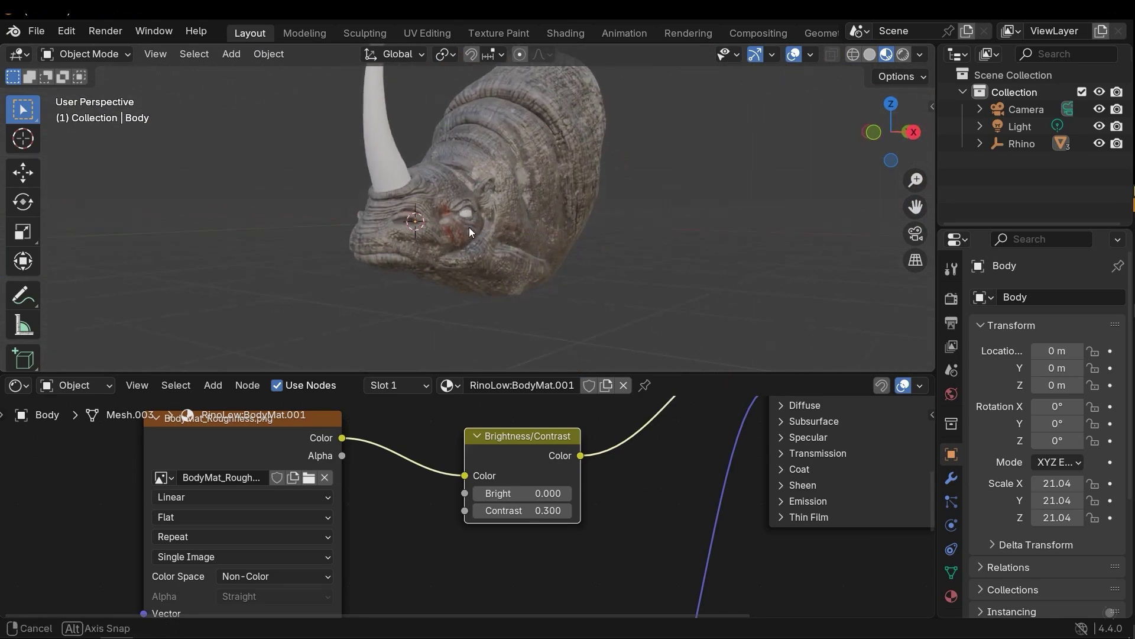
{"action": "key", "text": "z"}
{"action": "left_click", "coordinate": [479, 123]}
{"action": "mouse_move", "coordinate": [479, 123]}
{"action": "middle_mouse_down"}
{"action": "mouse_move", "coordinate": [565, 219]}
{"action": "mouse_move", "coordinate": [552, 253]}
{"action": "mouse_move", "coordinate": [482, 258]}
{"action": "mouse_move", "coordinate": [511, 268]}
{"action": "middle_mouse_up"}
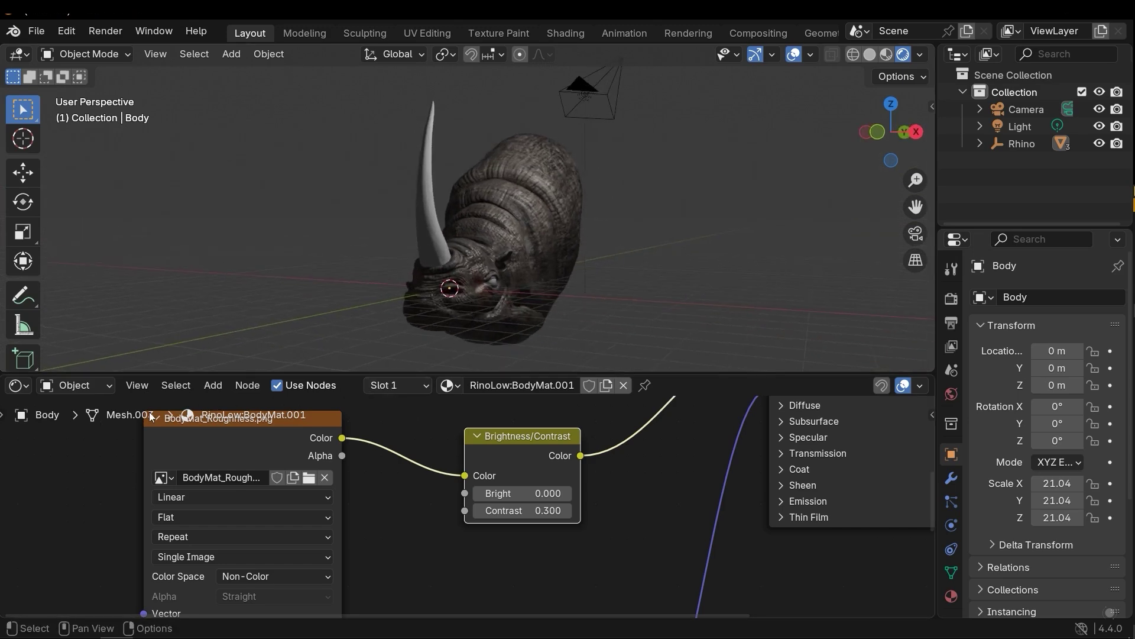
Switch the shader editor from the object's material to the World node tree with its Background and World Output nodes.
{"action": "left_click", "coordinate": [80, 385]}
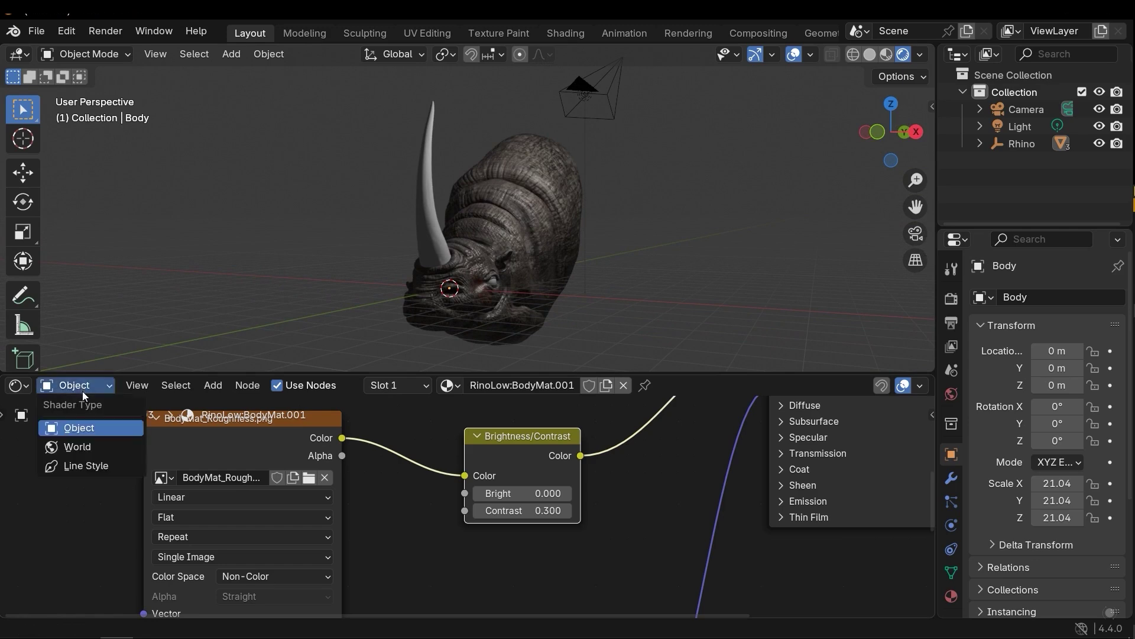
{"action": "left_click", "coordinate": [90, 448]}
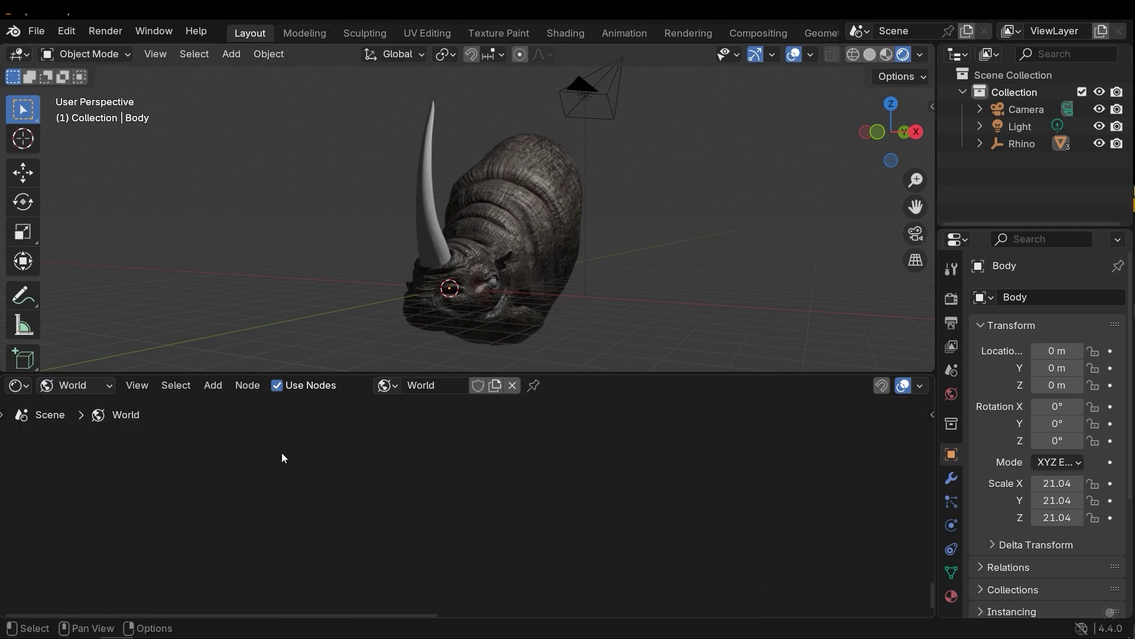
{"action": "scroll", "coordinate": [365, 440], "scroll_direction": "down", "scroll_amount": 7}
{"action": "scroll", "coordinate": [414, 471], "scroll_direction": "down", "scroll_amount": 6}
{"action": "middle_click_drag", "start_coordinate": [498, 478], "coordinate": [415, 495]}
{"action": "scroll", "coordinate": [460, 496], "scroll_direction": "up", "scroll_amount": 6}
{"action": "scroll", "coordinate": [483, 524], "scroll_direction": "up", "scroll_amount": 1}
{"action": "scroll", "coordinate": [471, 510], "scroll_direction": "up", "scroll_amount": 4}
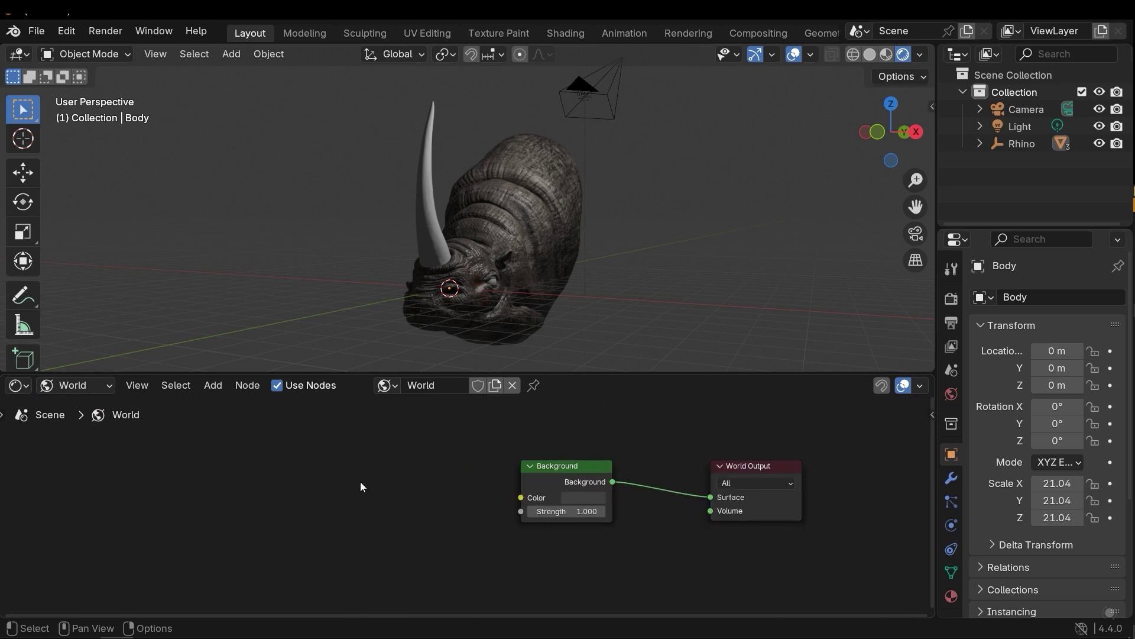
Add an Environment Texture node beside the Background node and load fouriesburg_mountain_midday_8k.hdr into it.
{"action": "key", "text": "shift+a"}
{"action": "mouse_move", "coordinate": [394, 477]}
{"action": "type", "text": "envi"}
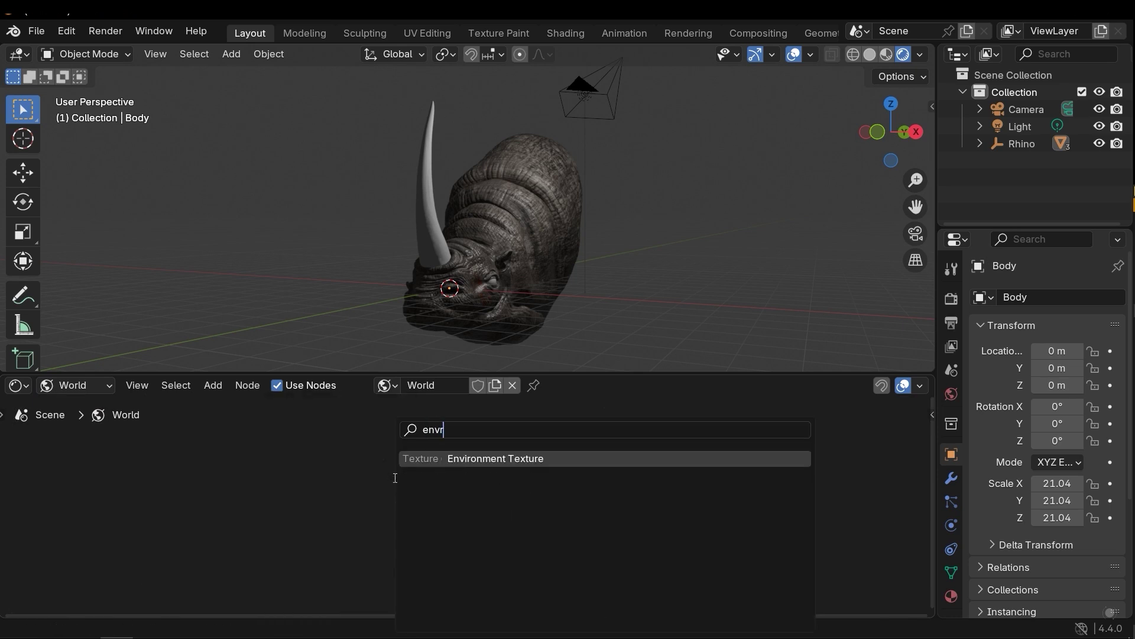
{"action": "key", "text": "Return"}
{"action": "left_click", "coordinate": [253, 445]}
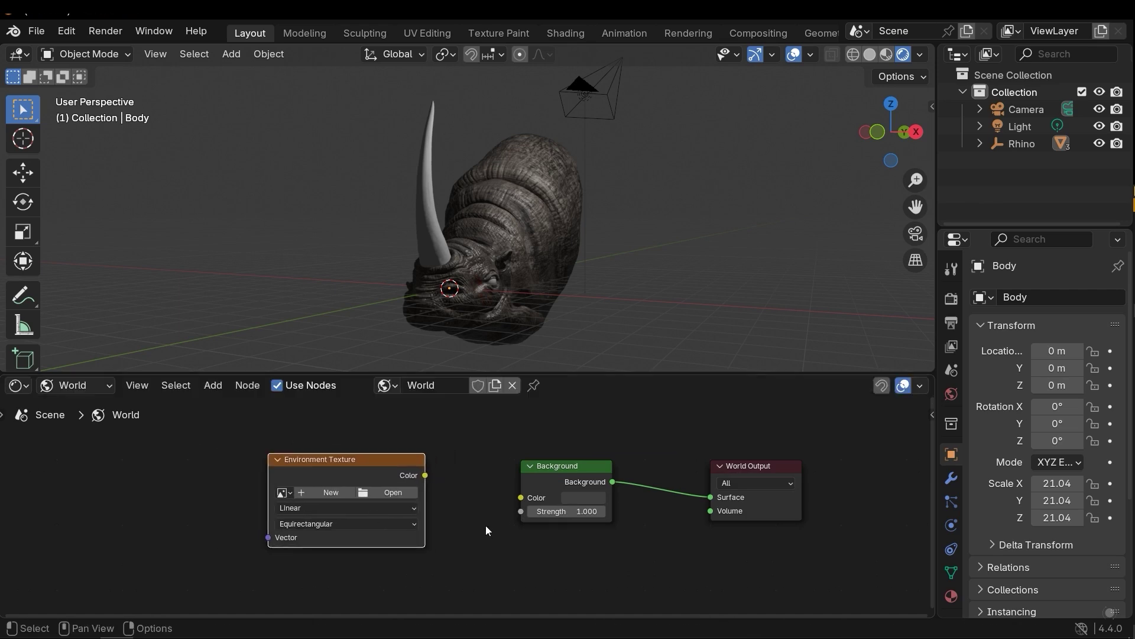
{"action": "scroll", "coordinate": [473, 522], "scroll_direction": "up", "scroll_amount": 2}
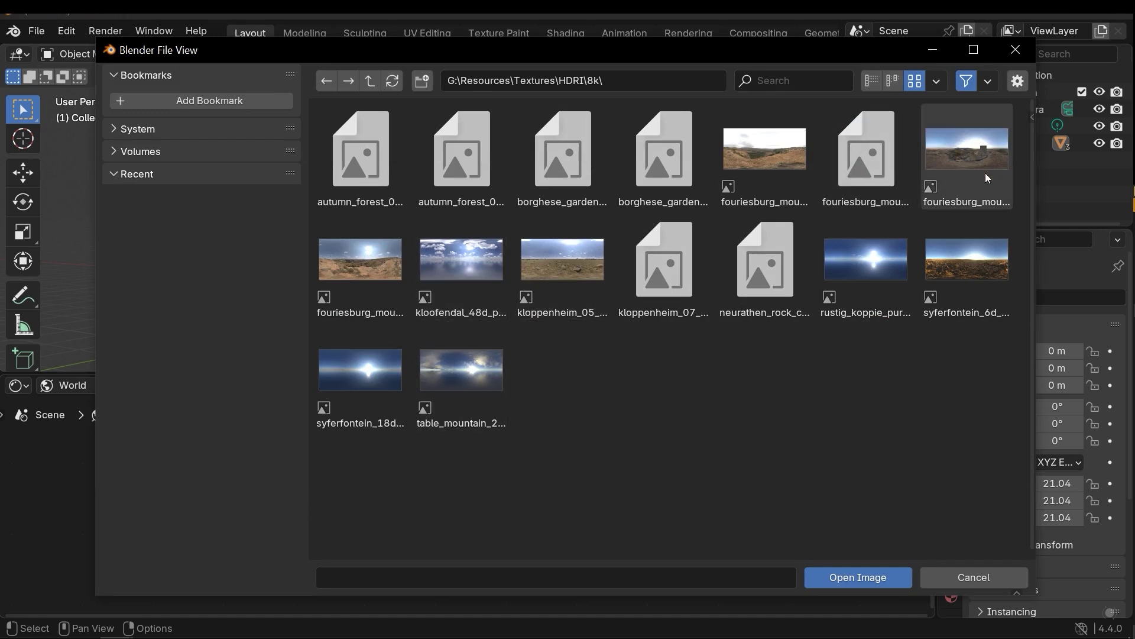
{"action": "double_click", "coordinate": [385, 266]}
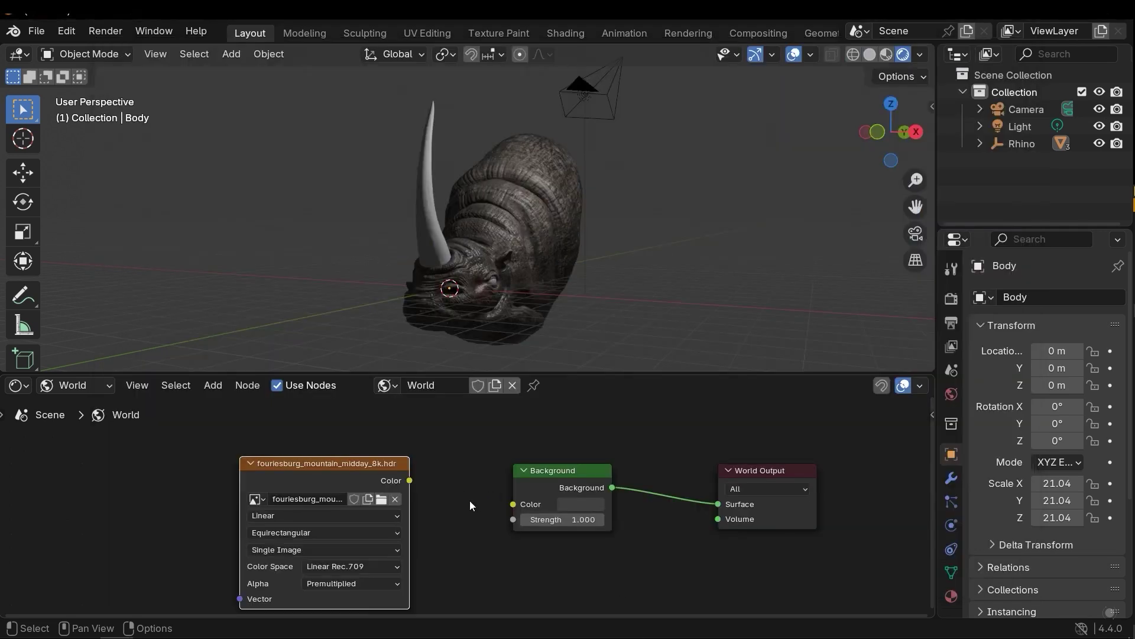
Connect the environment texture's Color output to the Background node's Color input.
{"action": "scroll", "coordinate": [462, 494], "scroll_direction": "up", "scroll_amount": 2}
{"action": "scroll", "coordinate": [439, 481], "scroll_direction": "up", "scroll_amount": 1}
{"action": "middle_click_drag", "start_coordinate": [424, 492], "coordinate": [365, 513]}
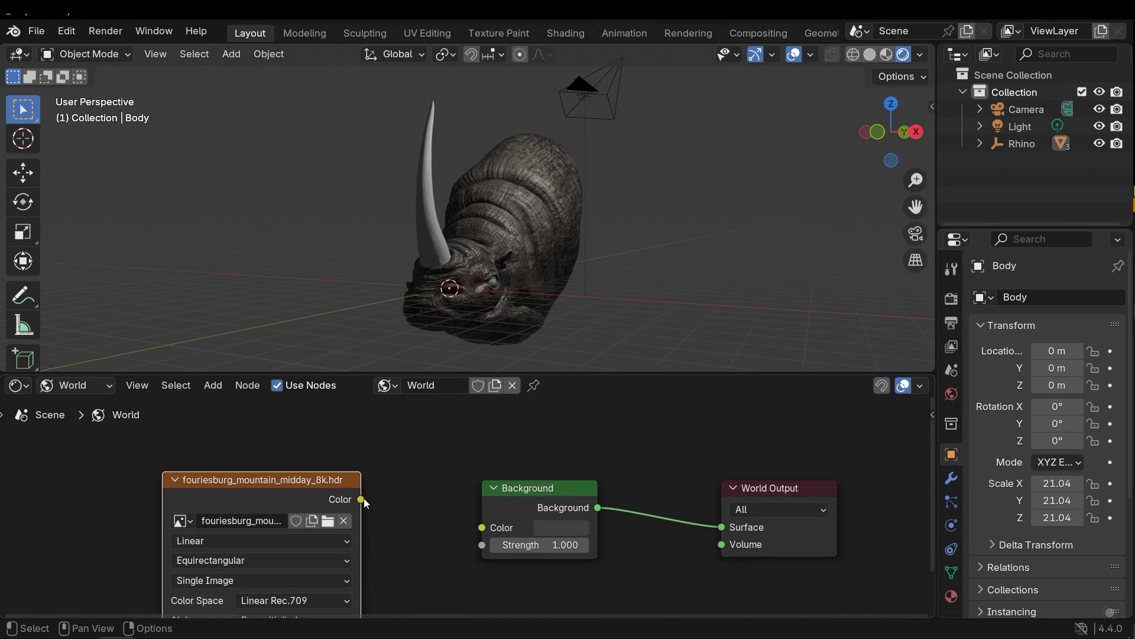
{"action": "left_click_drag", "start_coordinate": [362, 500], "coordinate": [467, 528]}
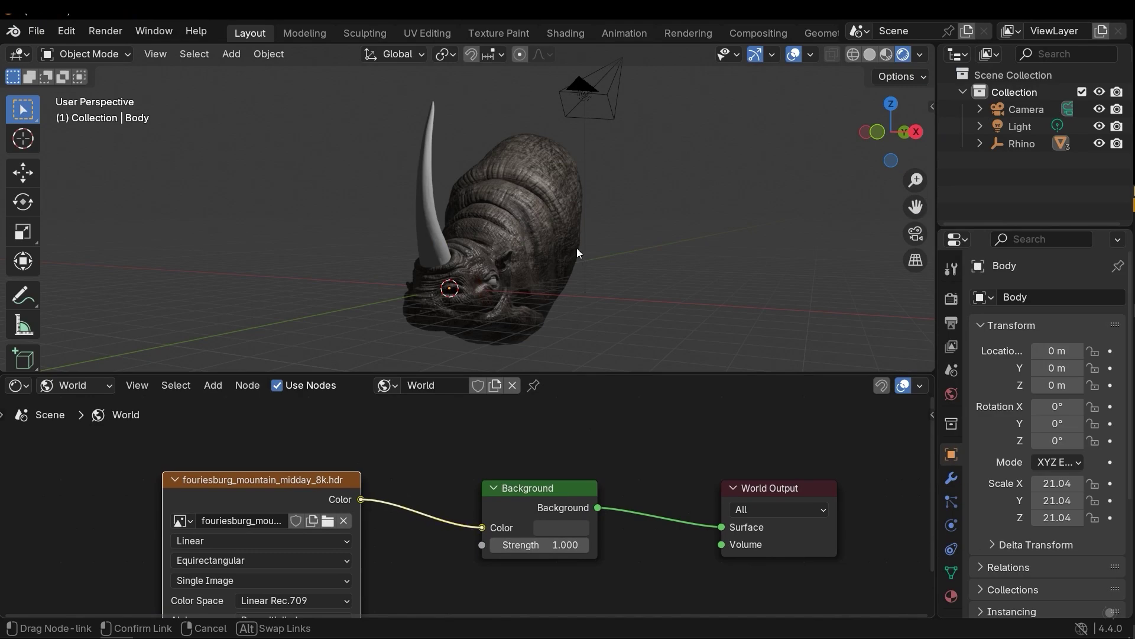
Delete the Light object from the scene and examine the rhino lit only by the HDRI.
{"action": "middle_click_drag", "start_coordinate": [571, 250], "coordinate": [700, 218]}
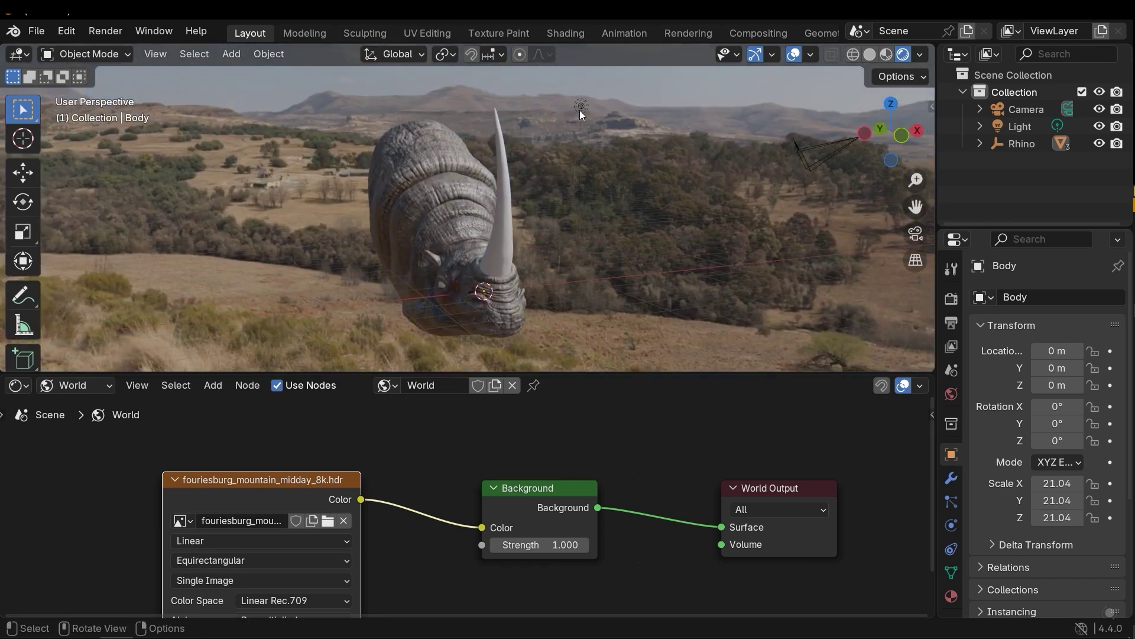
{"action": "mouse_move", "coordinate": [580, 110]}
{"action": "middle_mouse_down"}
{"action": "mouse_move", "coordinate": [562, 131]}
{"action": "mouse_move", "coordinate": [598, 111]}
{"action": "middle_mouse_up"}
{"action": "left_click", "coordinate": [580, 122]}
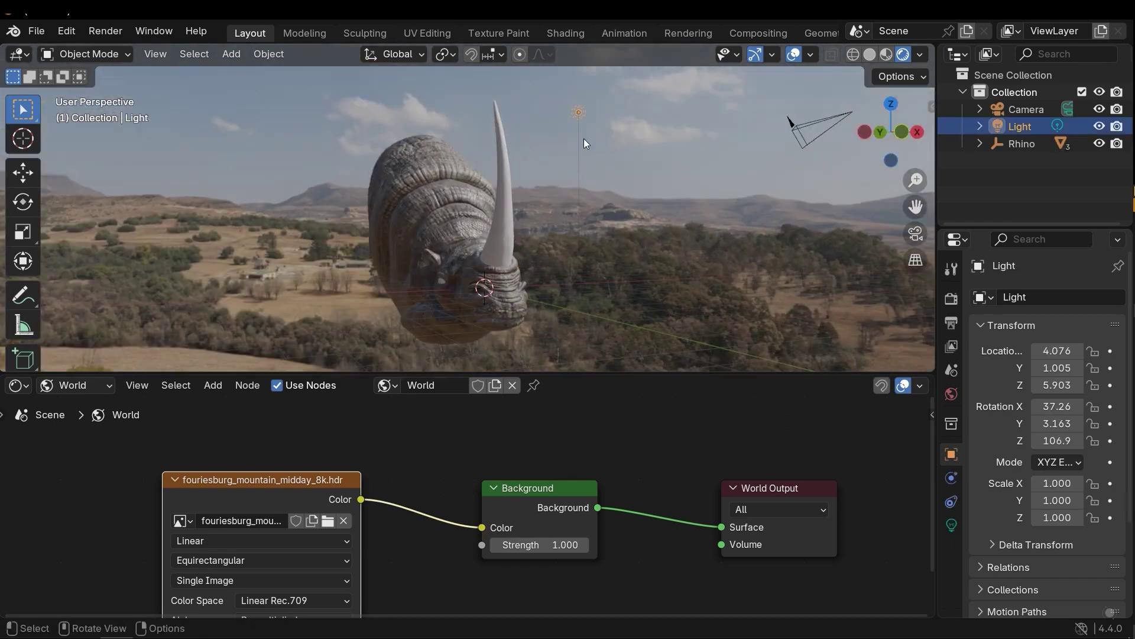
{"action": "key", "text": "x"}
{"action": "middle_click_drag", "start_coordinate": [590, 147], "coordinate": [398, 254]}
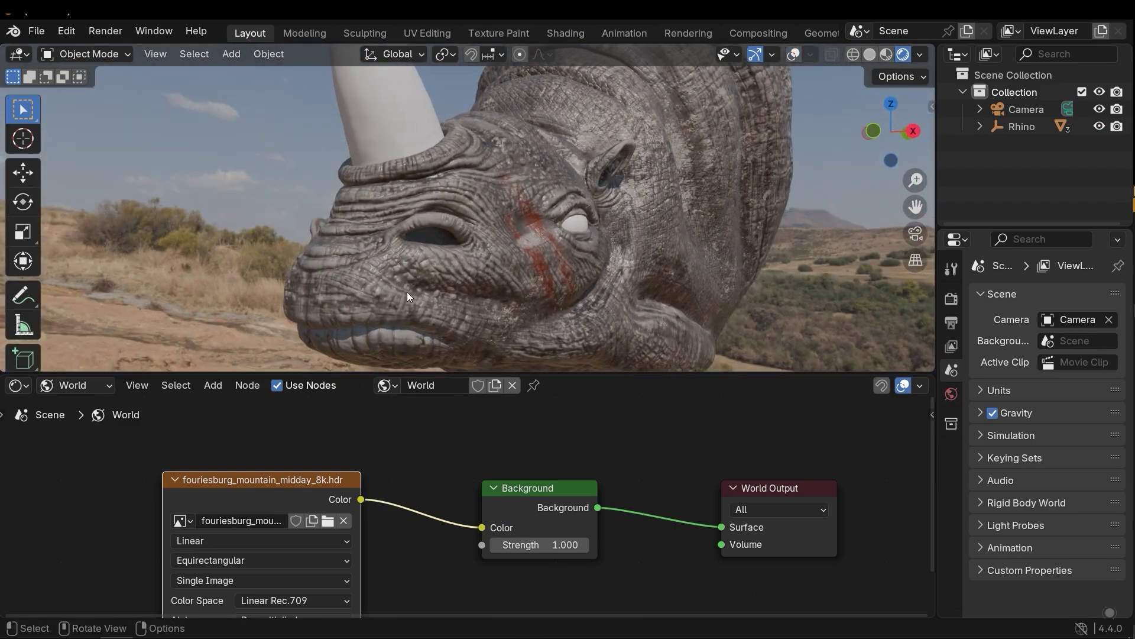
{"action": "middle_click_drag", "start_coordinate": [407, 292], "coordinate": [597, 236]}
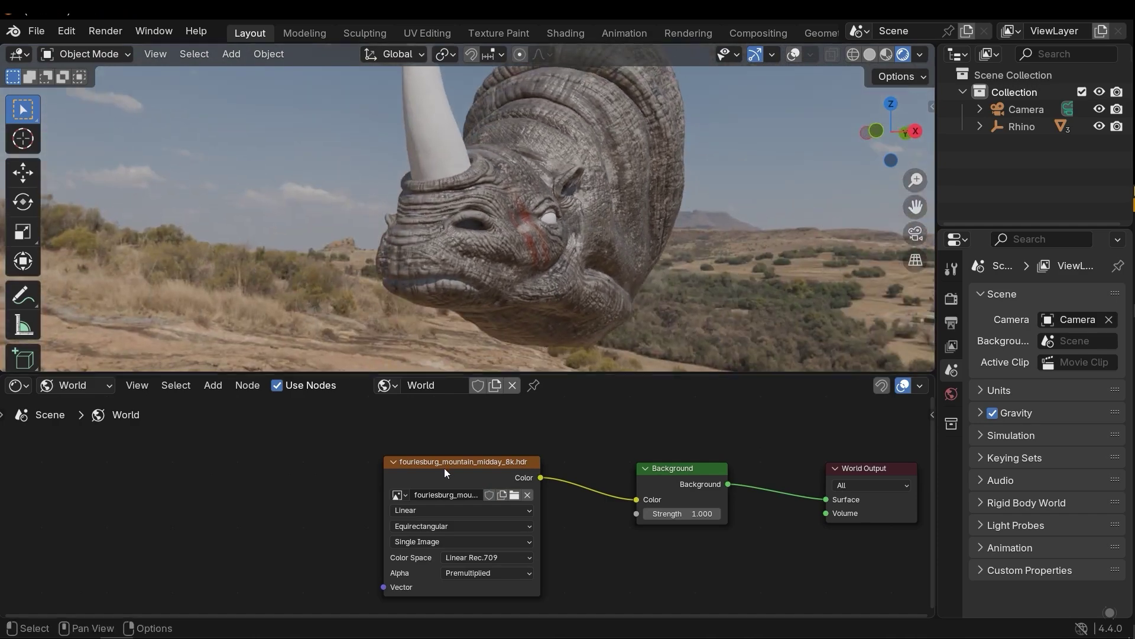
{"action": "middle_click_drag", "start_coordinate": [532, 249], "coordinate": [467, 279]}
Search the add-on preferences for "node" and check that Node Wrangler is enabled.
{"action": "middle_click_drag", "start_coordinate": [414, 452], "coordinate": [499, 442]}
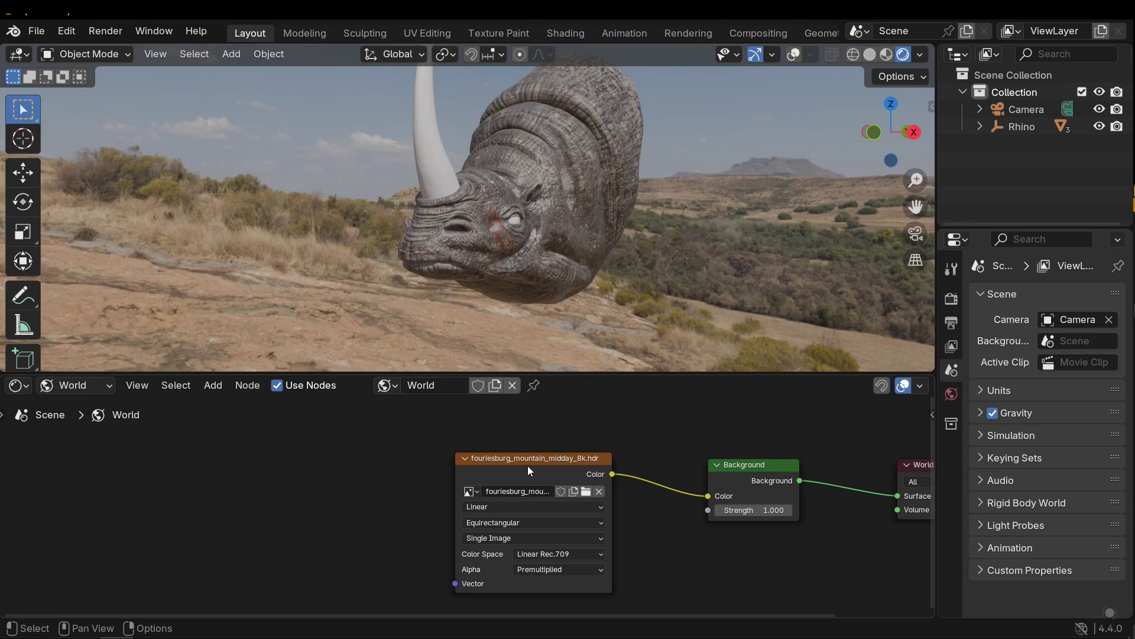
{"action": "left_click_drag", "start_coordinate": [538, 416], "coordinate": [495, 516]}
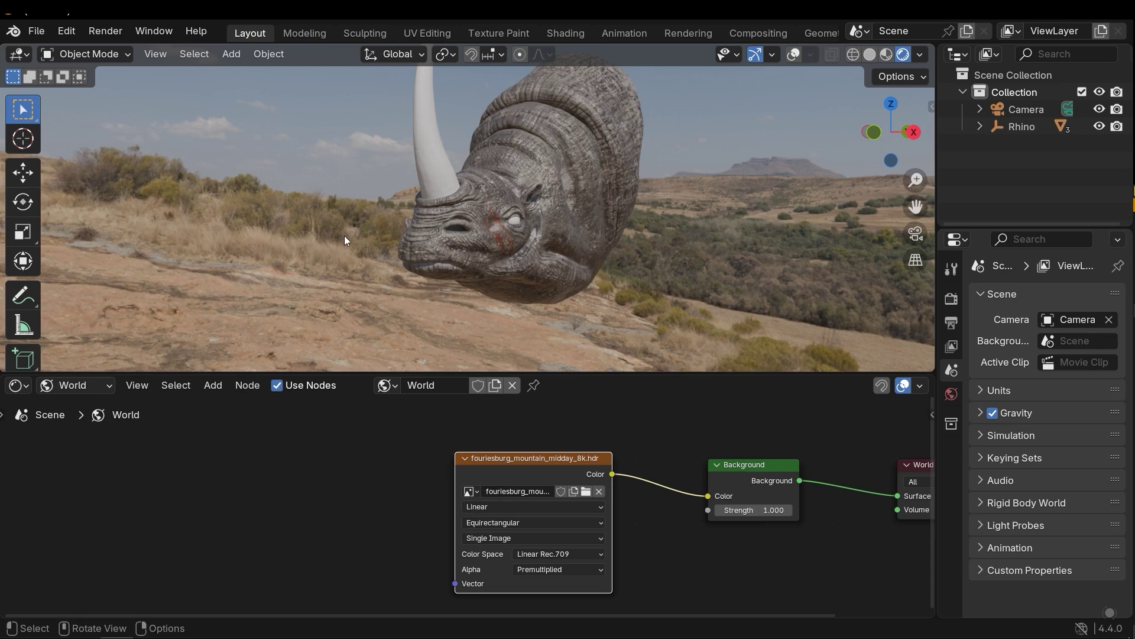
{"action": "middle_click_drag", "start_coordinate": [345, 236], "coordinate": [319, 230]}
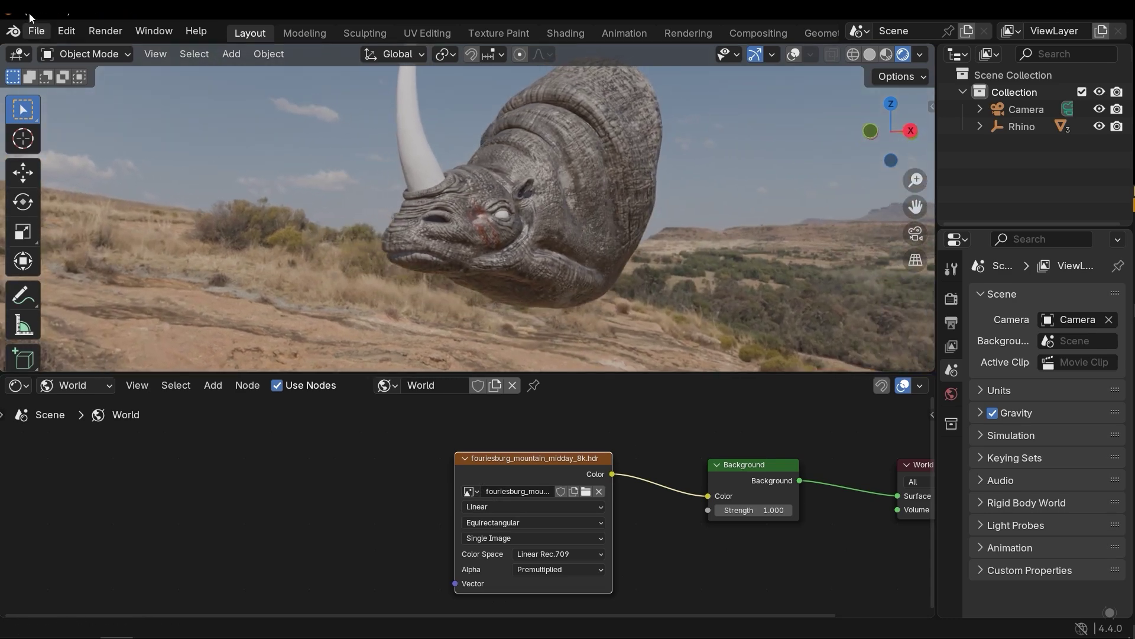
{"action": "left_click", "coordinate": [67, 32]}
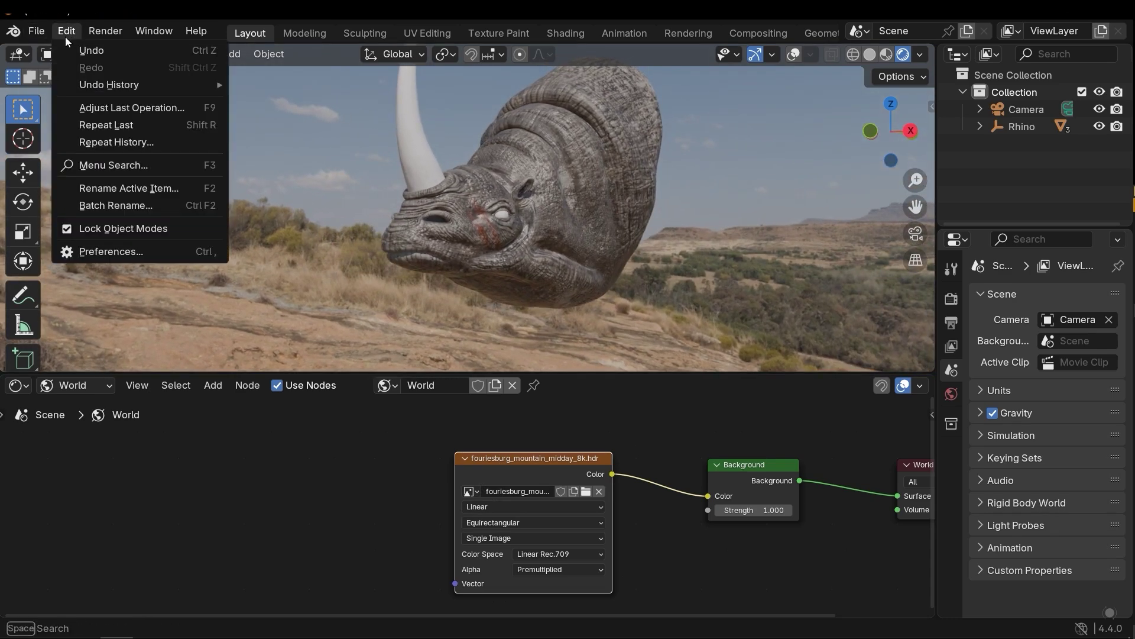
{"action": "left_click", "coordinate": [125, 248]}
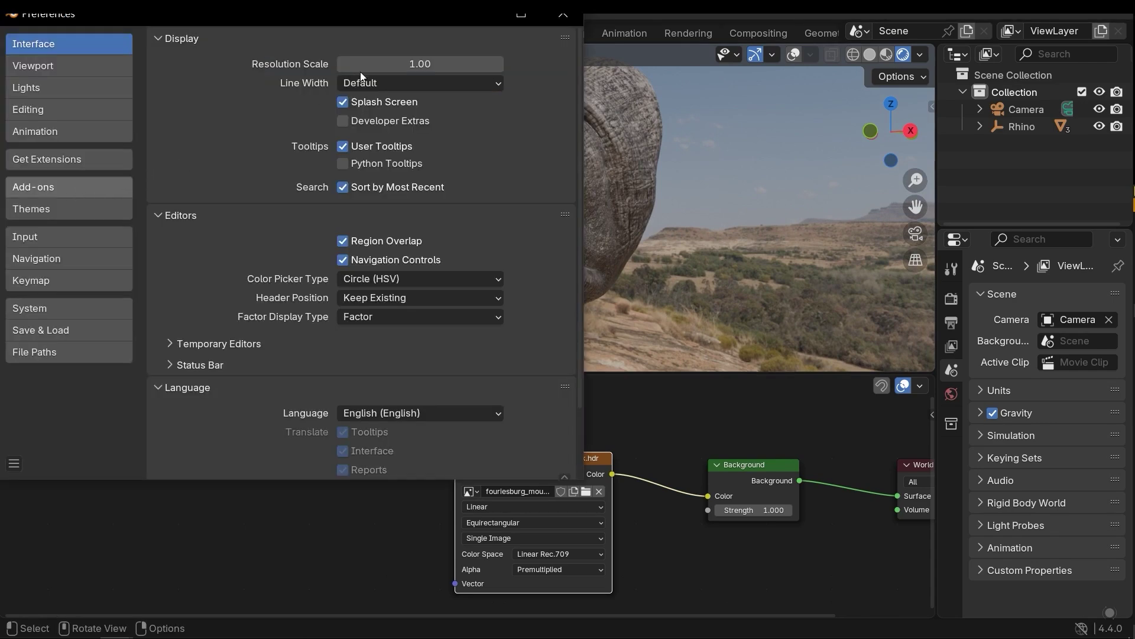
{"action": "type", "text": "node"}
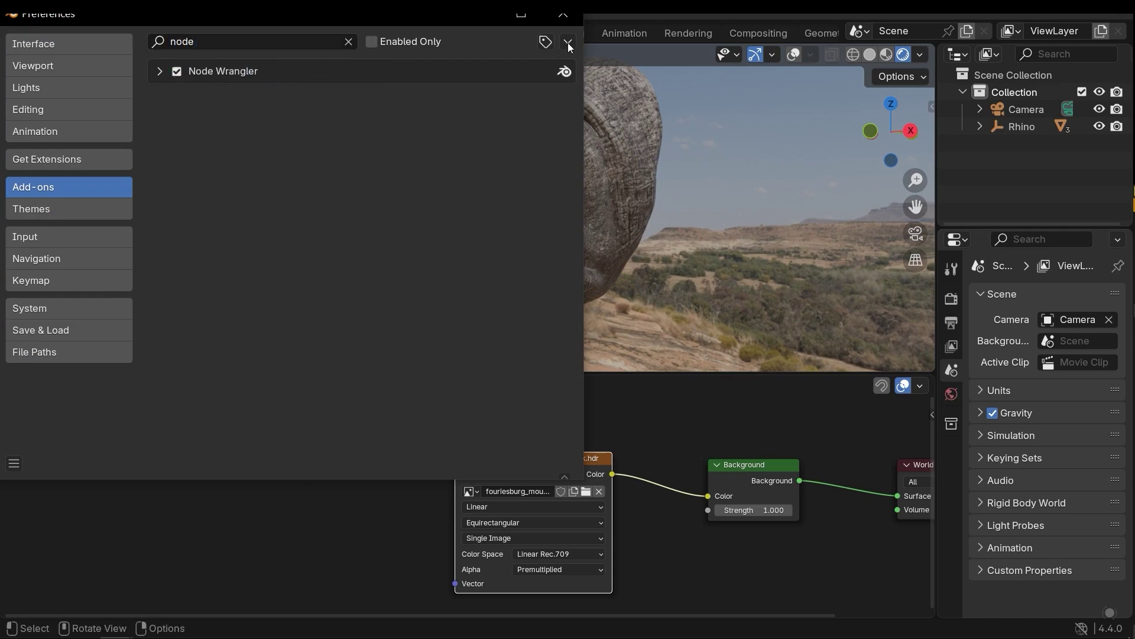
{"action": "left_click", "coordinate": [565, 18]}
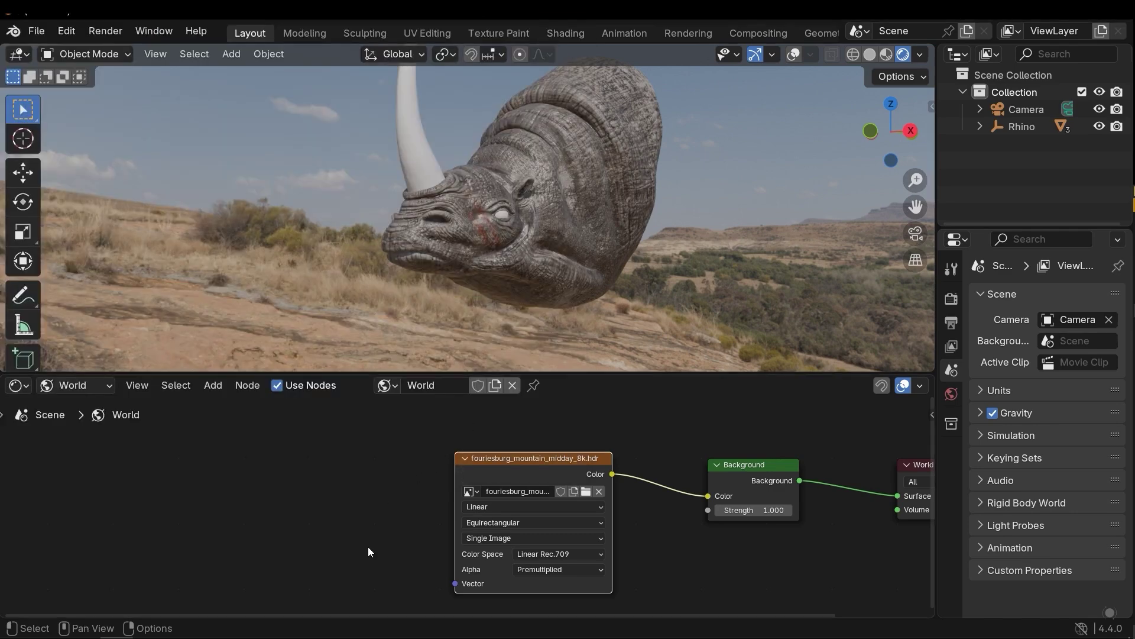
Use Node Wrangler to add Texture Coordinate and Mapping nodes to the environment texture, and move both farther away from it.
{"action": "left_click_drag", "start_coordinate": [368, 546], "coordinate": [518, 483]}
{"action": "key", "text": "ctrl+t"}
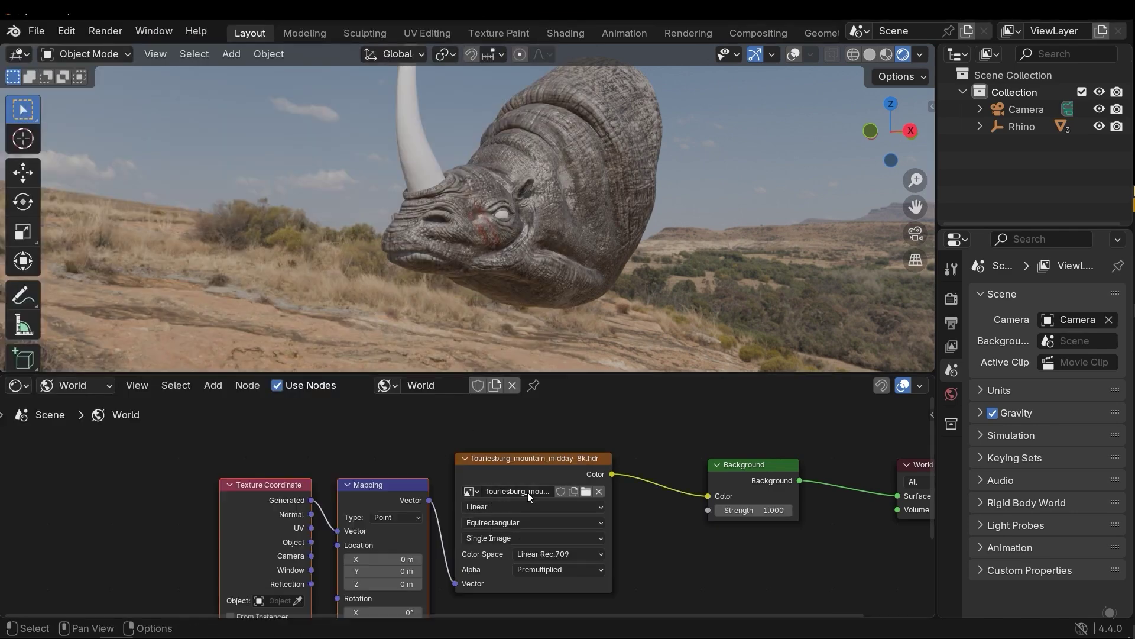
{"action": "middle_click_drag", "start_coordinate": [420, 453], "coordinate": [576, 435]}
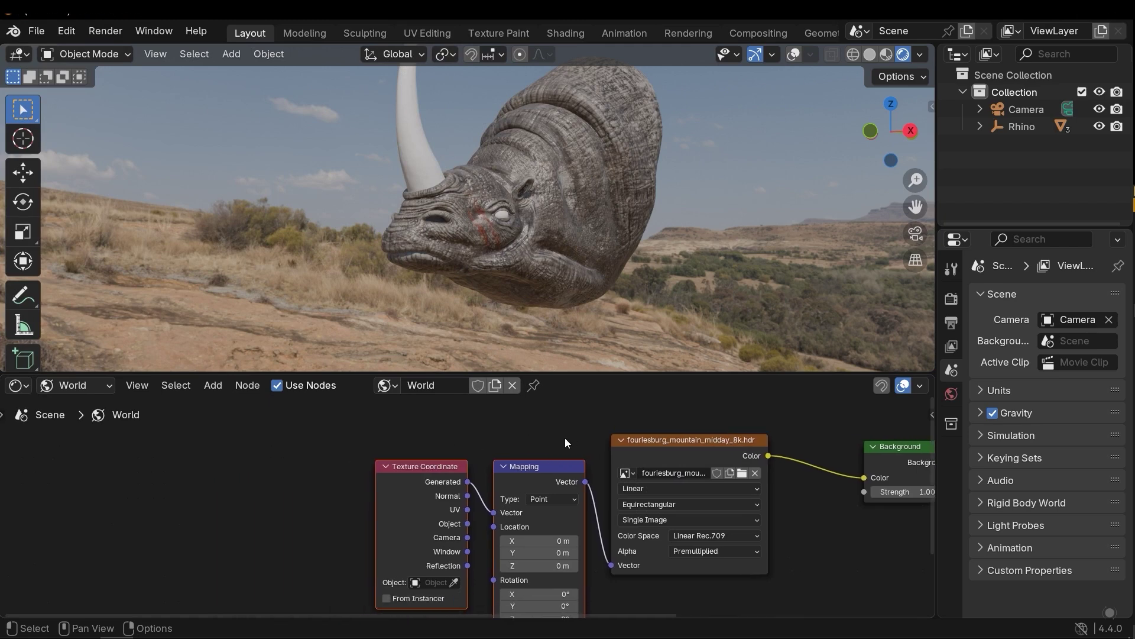
{"action": "left_click_drag", "start_coordinate": [565, 436], "coordinate": [446, 499]}
{"action": "left_click_drag", "start_coordinate": [535, 475], "coordinate": [515, 454]}
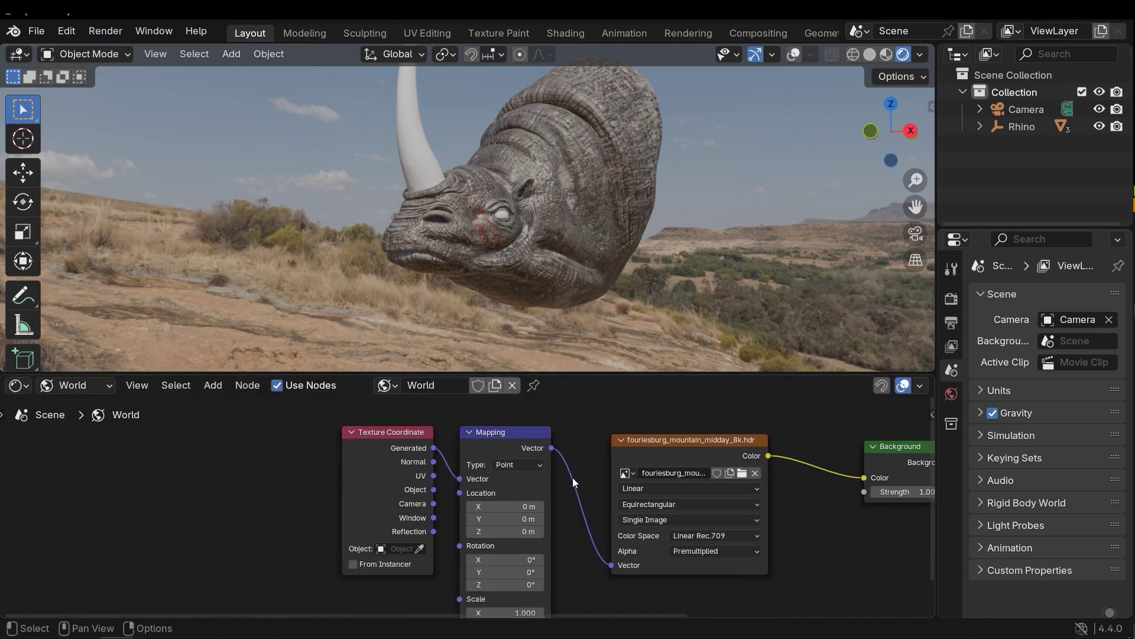
Try rotating the HDRI background with the Mapping node's Z rotation.
{"action": "middle_click_drag", "start_coordinate": [594, 561], "coordinate": [560, 510]}
{"action": "scroll", "coordinate": [503, 528], "scroll_direction": "up", "scroll_amount": 3}
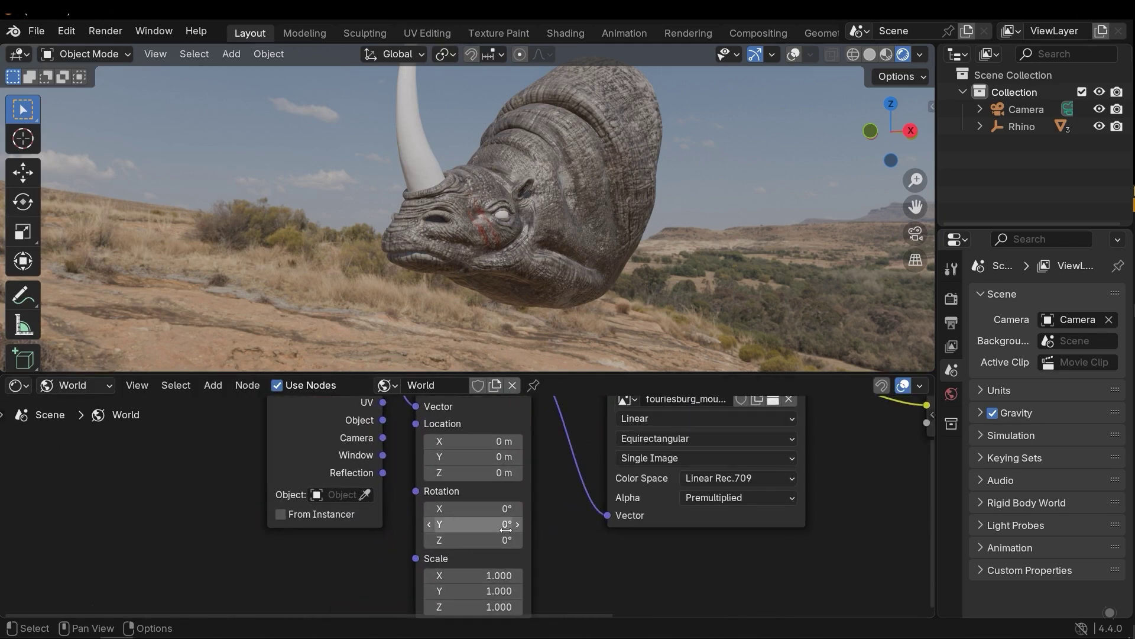
{"action": "mouse_move", "coordinate": [510, 537]}
{"action": "middle_mouse_down"}
{"action": "mouse_move", "coordinate": [538, 545]}
{"action": "mouse_move", "coordinate": [520, 554]}
{"action": "middle_mouse_up"}
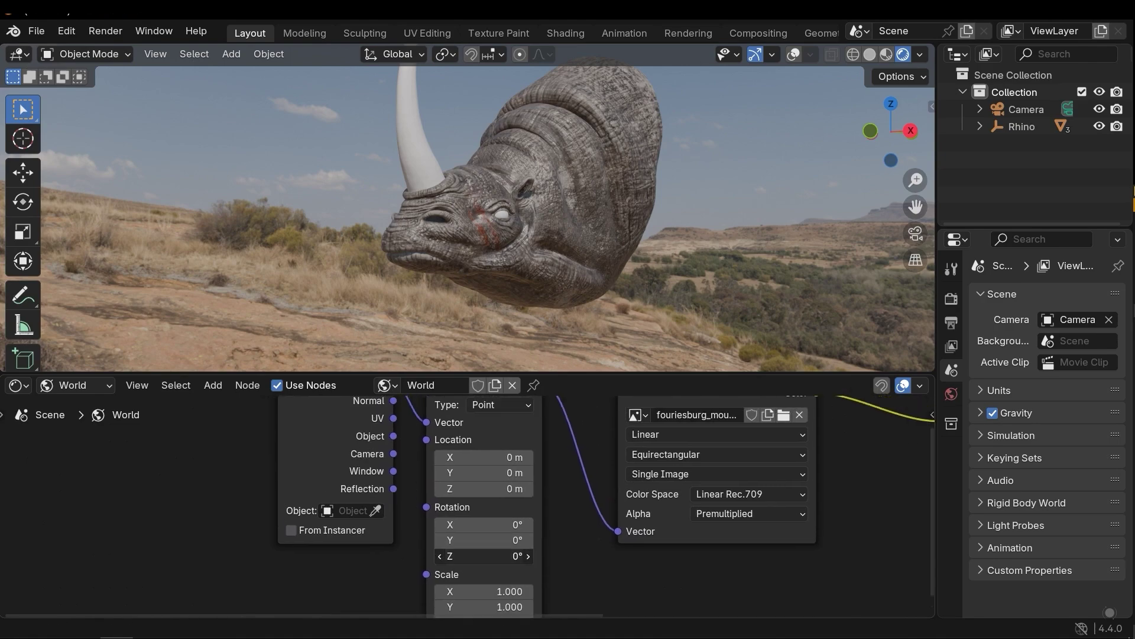
{"action": "mouse_move", "coordinate": [521, 556]}
{"action": "left_mouse_down"}
{"action": "mouse_move", "coordinate": [554, 556]}
{"action": "mouse_move", "coordinate": [462, 556]}
{"action": "mouse_move", "coordinate": [636, 556]}
{"action": "mouse_move", "coordinate": [468, 556]}
{"action": "mouse_move", "coordinate": [500, 556]}
{"action": "left_mouse_up"}
{"action": "key", "text": "Escape"}
Select the rhino's Body mesh and examine its head in a temporarily enlarged 3D viewport.
{"action": "mouse_move", "coordinate": [615, 193]}
{"action": "middle_mouse_down"}
{"action": "mouse_move", "coordinate": [650, 195]}
{"action": "mouse_move", "coordinate": [623, 199]}
{"action": "middle_mouse_up"}
{"action": "left_click_drag", "start_coordinate": [569, 372], "coordinate": [569, 539]}
{"action": "middle_click_drag", "start_coordinate": [612, 381], "coordinate": [478, 321]}
{"action": "left_click", "coordinate": [478, 321]}
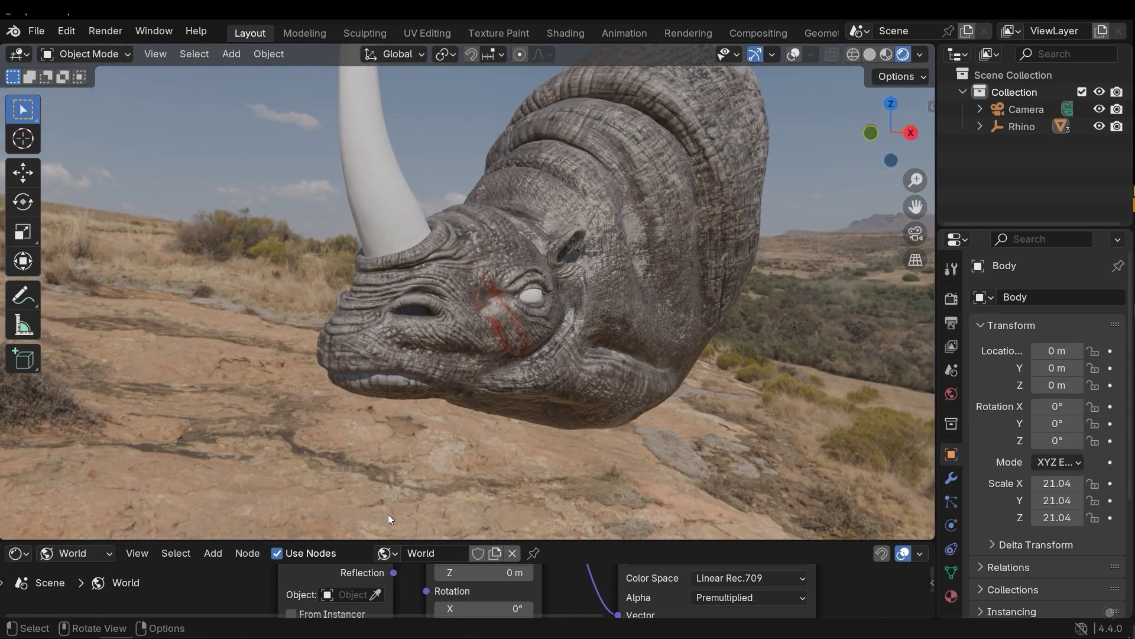
{"action": "left_click_drag", "start_coordinate": [372, 538], "coordinate": [372, 373]}
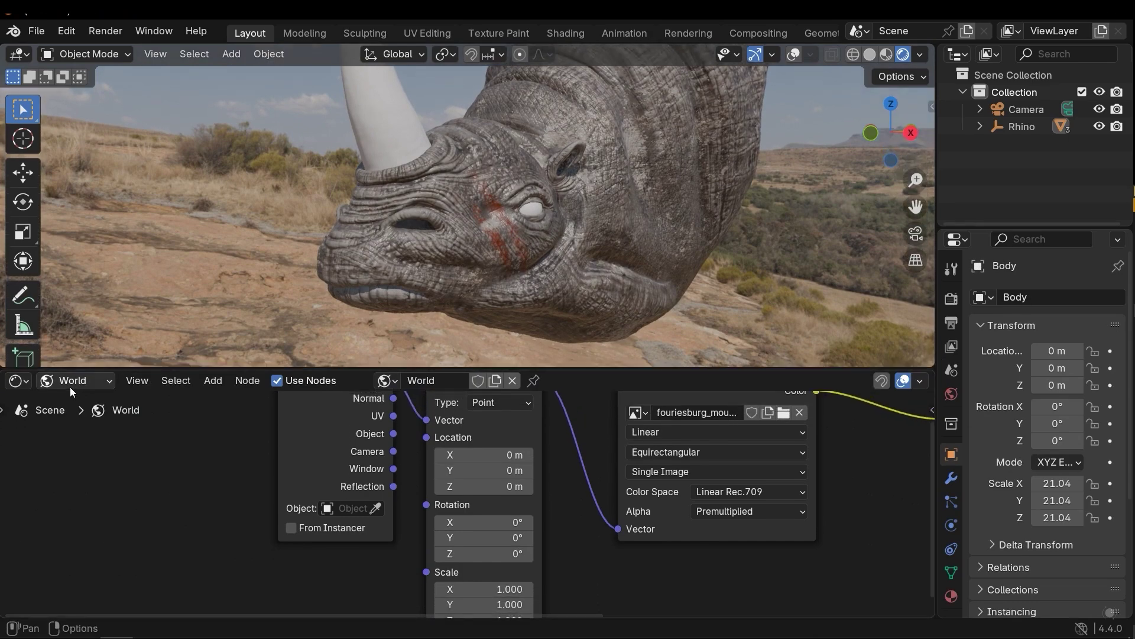
Switch the shader editor back to Object to show the Principled BSDF in the body material RinoLow:BodyMat.001.
{"action": "left_click", "coordinate": [74, 380]}
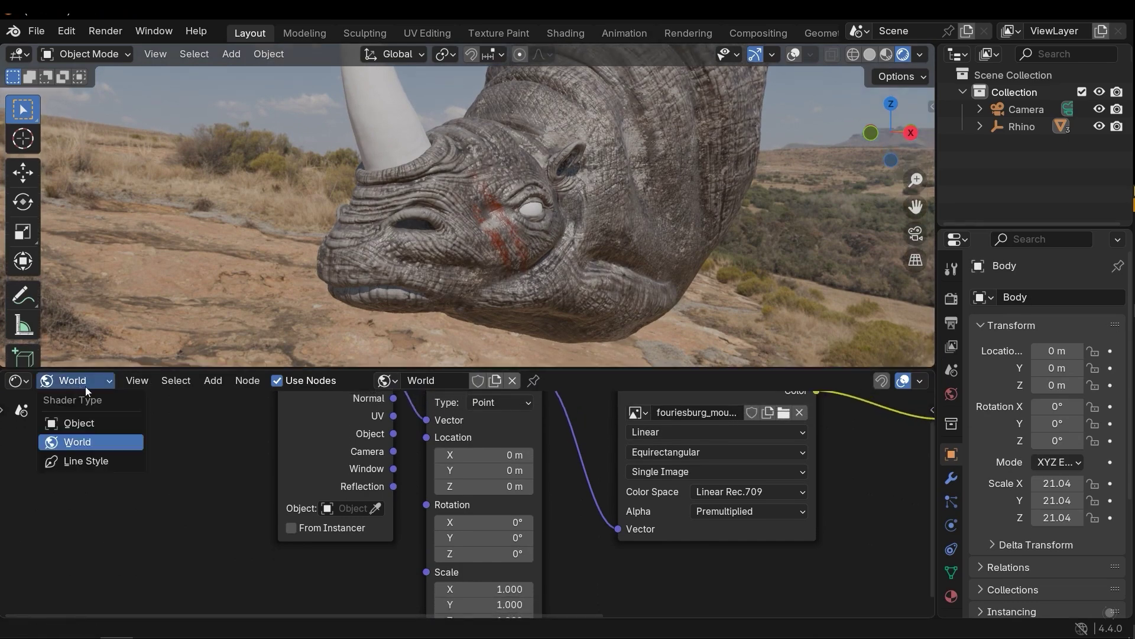
{"action": "left_click", "coordinate": [99, 423]}
{"action": "scroll", "coordinate": [534, 462], "scroll_direction": "down", "scroll_amount": 8}
{"action": "middle_click_drag", "start_coordinate": [746, 519], "coordinate": [500, 490]}
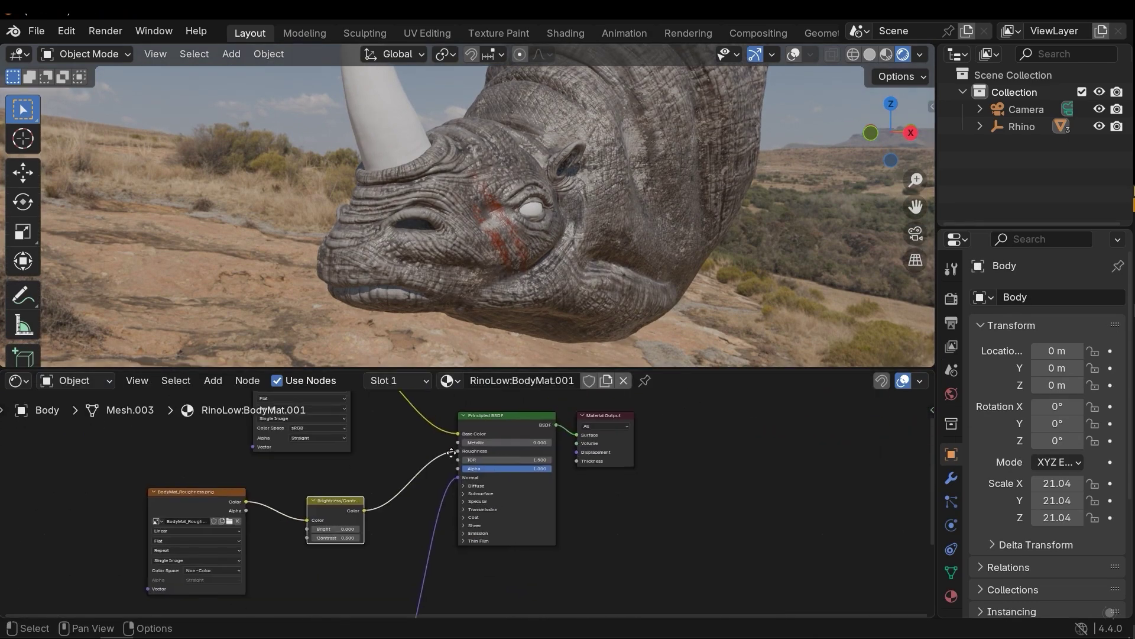
{"action": "scroll", "coordinate": [502, 495], "scroll_direction": "up", "scroll_amount": 8}
{"action": "scroll", "coordinate": [504, 495], "scroll_direction": "up", "scroll_amount": 2}
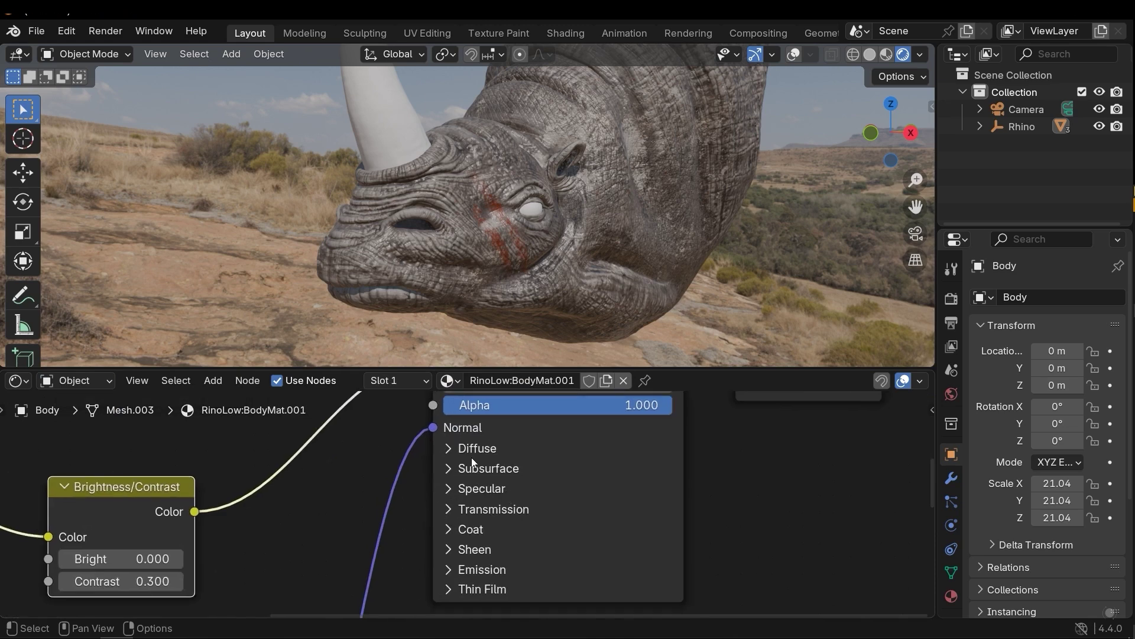
Expand the Subsurface settings of the body's Principled BSDF and set the subsurface Weight to 1.000.
{"action": "left_click", "coordinate": [487, 468]}
{"action": "scroll", "coordinate": [598, 459], "scroll_direction": "down", "scroll_amount": 1}
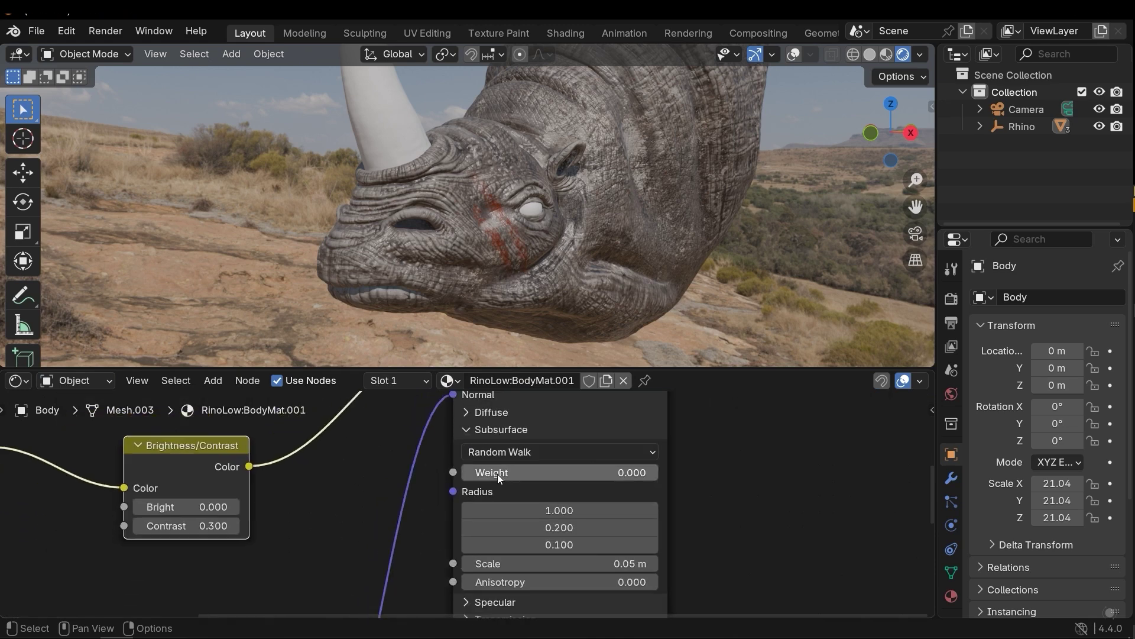
{"action": "left_click_drag", "start_coordinate": [498, 473], "coordinate": [795, 471]}
{"action": "middle_click_drag", "start_coordinate": [550, 242], "coordinate": [676, 429]}
{"action": "mouse_move", "coordinate": [686, 472]}
{"action": "middle_mouse_down"}
{"action": "mouse_move", "coordinate": [674, 437]}
{"action": "mouse_move", "coordinate": [647, 451]}
{"action": "mouse_move", "coordinate": [677, 458]}
{"action": "middle_mouse_up"}
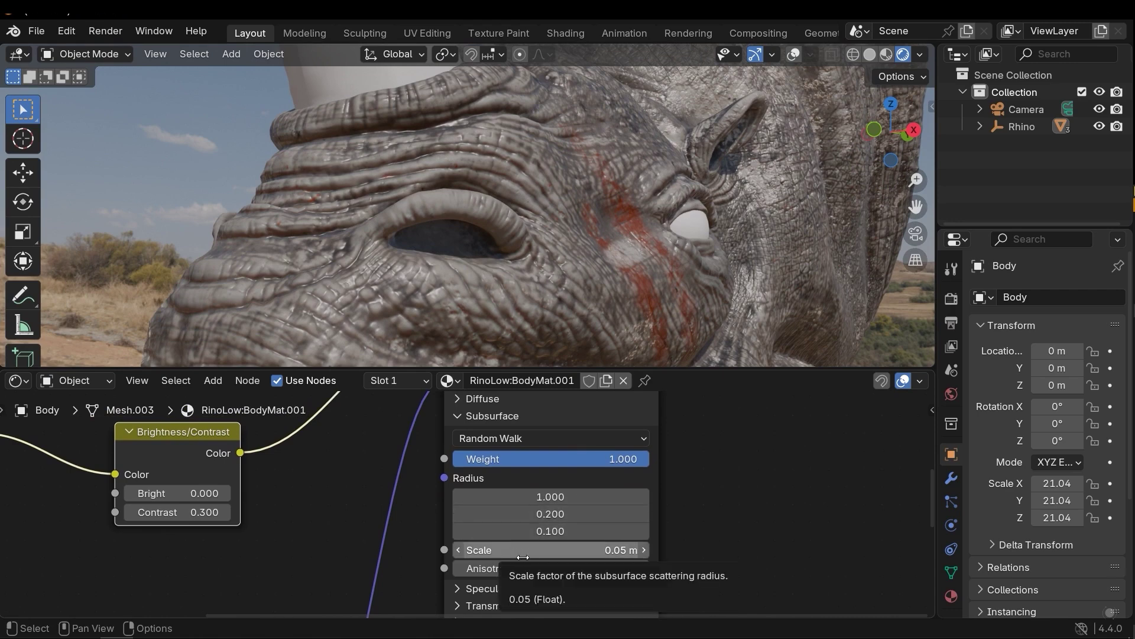
Try a subsurface Scale of 0.75 m on the rhino's skin and restore it to 0.05 m.
{"action": "mouse_move", "coordinate": [513, 550]}
{"action": "left_mouse_down"}
{"action": "mouse_move", "coordinate": [568, 550]}
{"action": "mouse_move", "coordinate": [534, 550]}
{"action": "left_mouse_up"}
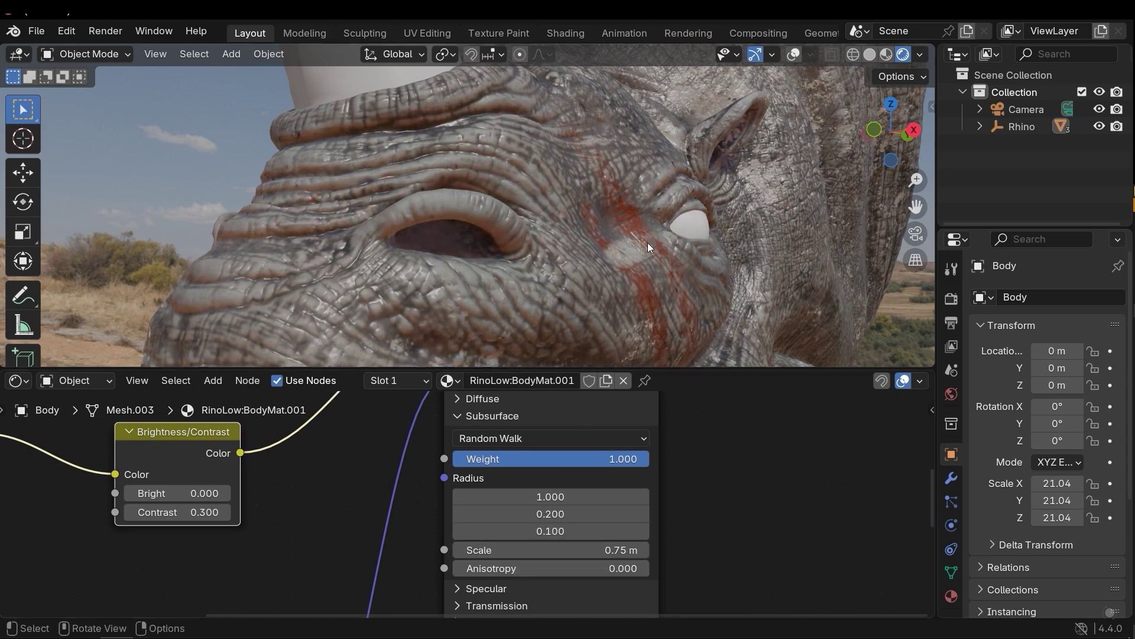
{"action": "middle_click_drag", "start_coordinate": [648, 242], "coordinate": [433, 193]}
{"action": "middle_click_drag", "start_coordinate": [592, 265], "coordinate": [660, 277]}
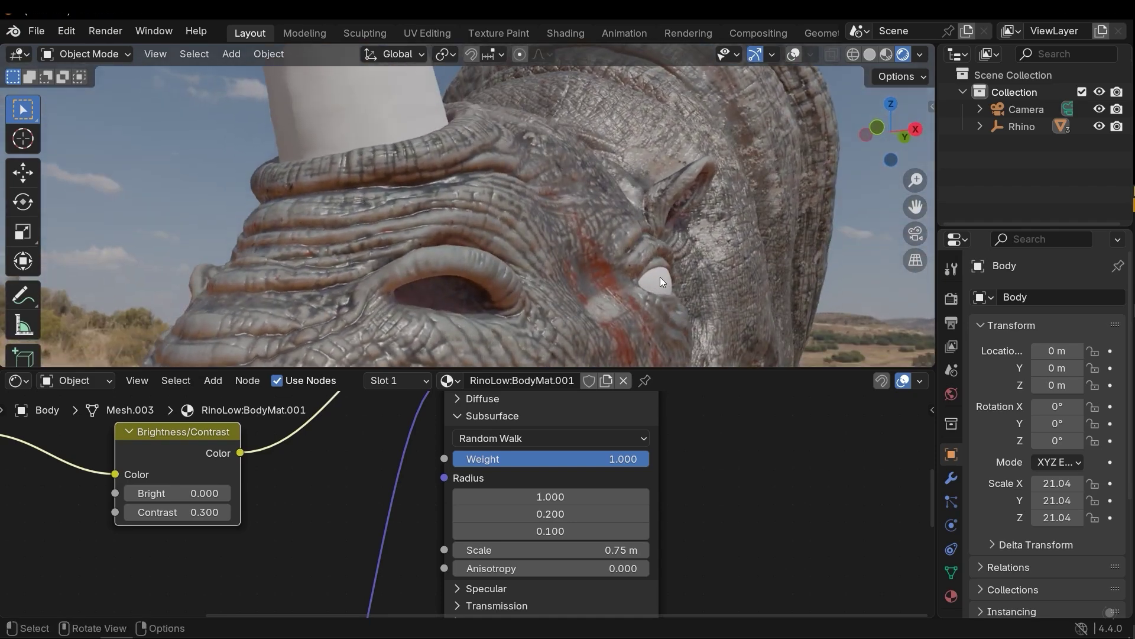
{"action": "mouse_move", "coordinate": [604, 555]}
{"action": "left_mouse_down"}
{"action": "mouse_move", "coordinate": [615, 556]}
{"action": "mouse_move", "coordinate": [585, 556]}
{"action": "mouse_move", "coordinate": [645, 556]}
{"action": "mouse_move", "coordinate": [580, 556]}
{"action": "mouse_move", "coordinate": [617, 554]}
{"action": "left_mouse_up"}
{"action": "mouse_move", "coordinate": [602, 205]}
{"action": "middle_mouse_down"}
{"action": "mouse_move", "coordinate": [556, 189]}
{"action": "mouse_move", "coordinate": [586, 170]}
{"action": "mouse_move", "coordinate": [609, 186]}
{"action": "middle_mouse_up"}
{"action": "mouse_move", "coordinate": [569, 273]}
{"action": "middle_mouse_down"}
{"action": "mouse_move", "coordinate": [563, 294]}
{"action": "mouse_move", "coordinate": [651, 278]}
{"action": "mouse_move", "coordinate": [556, 286]}
{"action": "mouse_move", "coordinate": [565, 283]}
{"action": "middle_mouse_up"}
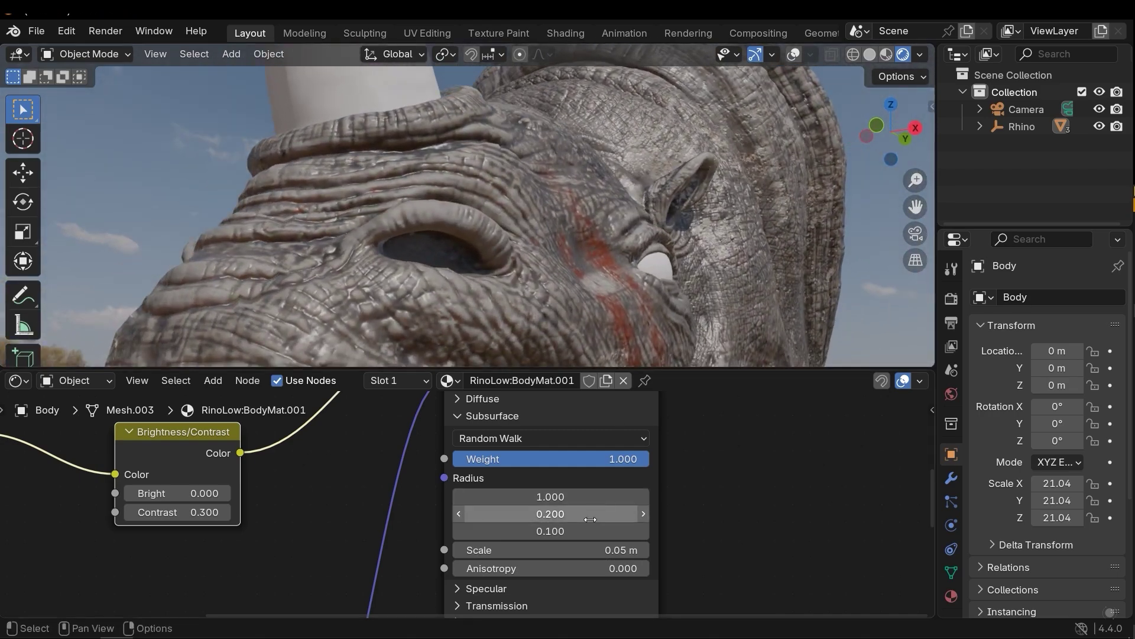
Set the body material's subsurface Scale to 0.45 m.
{"action": "left_click_drag", "start_coordinate": [568, 550], "coordinate": [544, 550]}
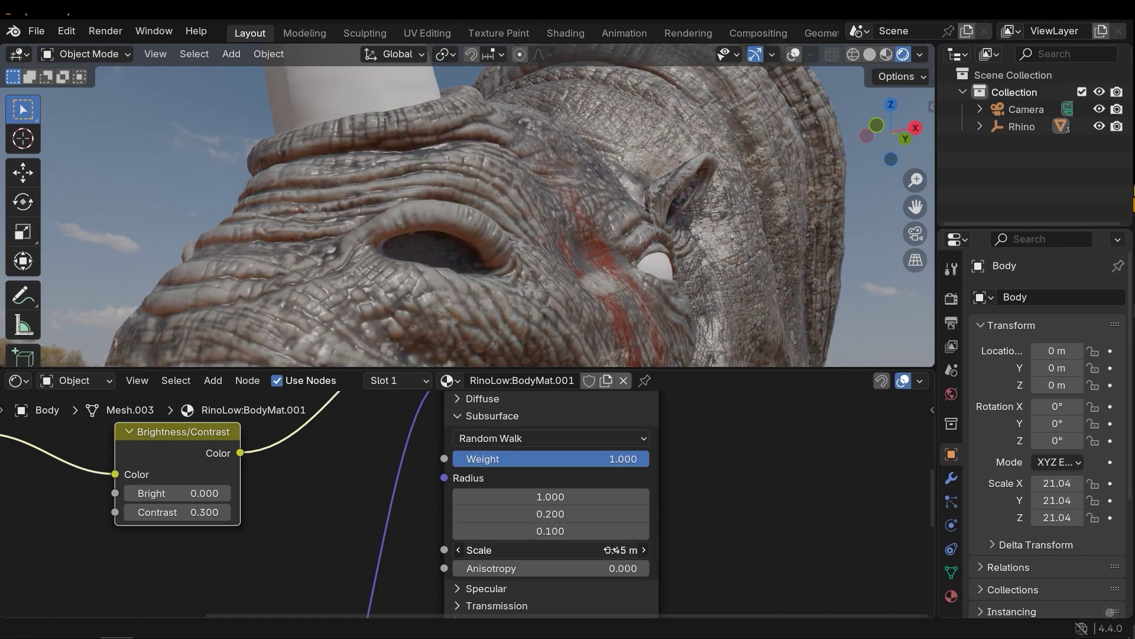
{"action": "mouse_move", "coordinate": [584, 214]}
{"action": "middle_mouse_down"}
{"action": "mouse_move", "coordinate": [692, 232]}
{"action": "mouse_move", "coordinate": [487, 202]}
{"action": "mouse_move", "coordinate": [559, 206]}
{"action": "mouse_move", "coordinate": [592, 222]}
{"action": "middle_mouse_up"}
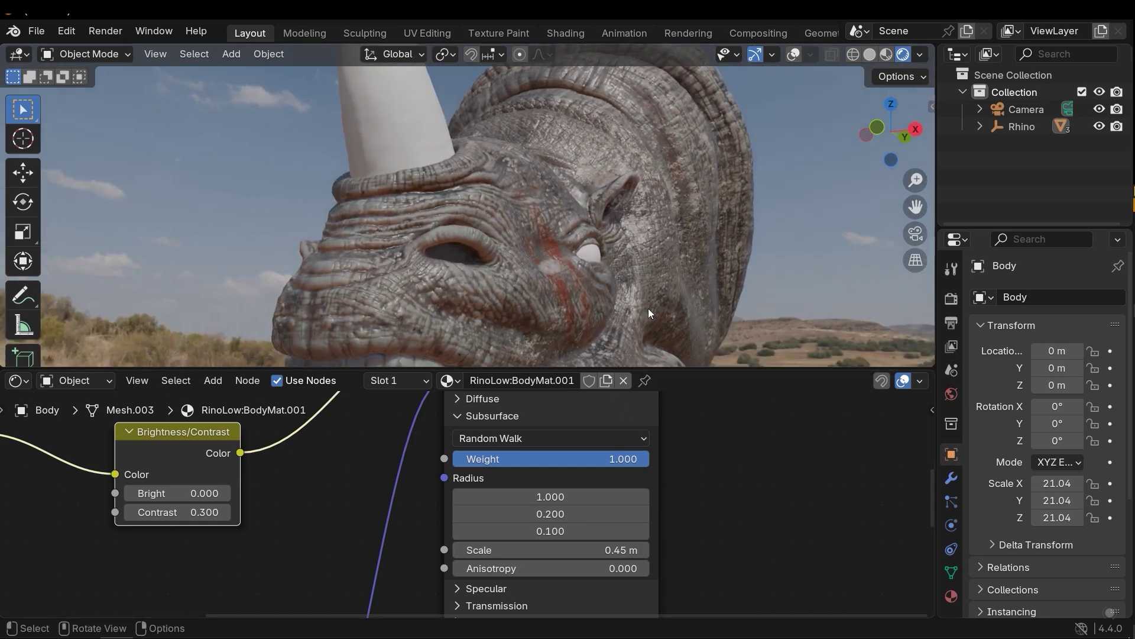
{"action": "scroll", "coordinate": [684, 439], "scroll_direction": "down", "scroll_amount": 2}
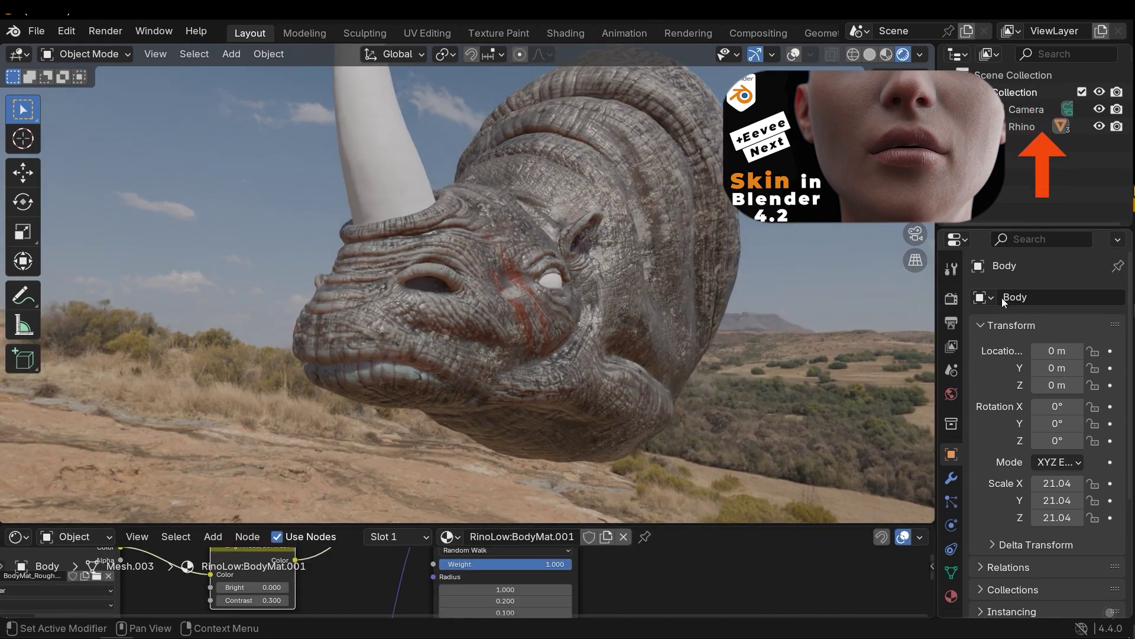
Enable Raytracing in the EEVEE render settings and inspect the rhino's shading from several angles.
{"action": "left_click", "coordinate": [951, 299]}
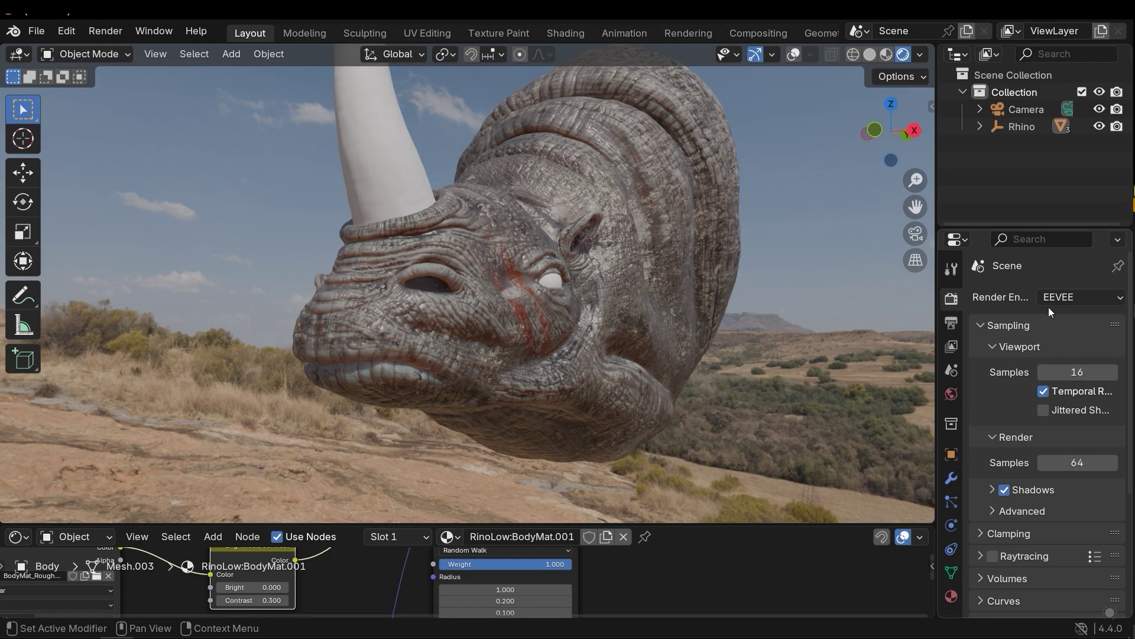
{"action": "left_click", "coordinate": [1022, 325]}
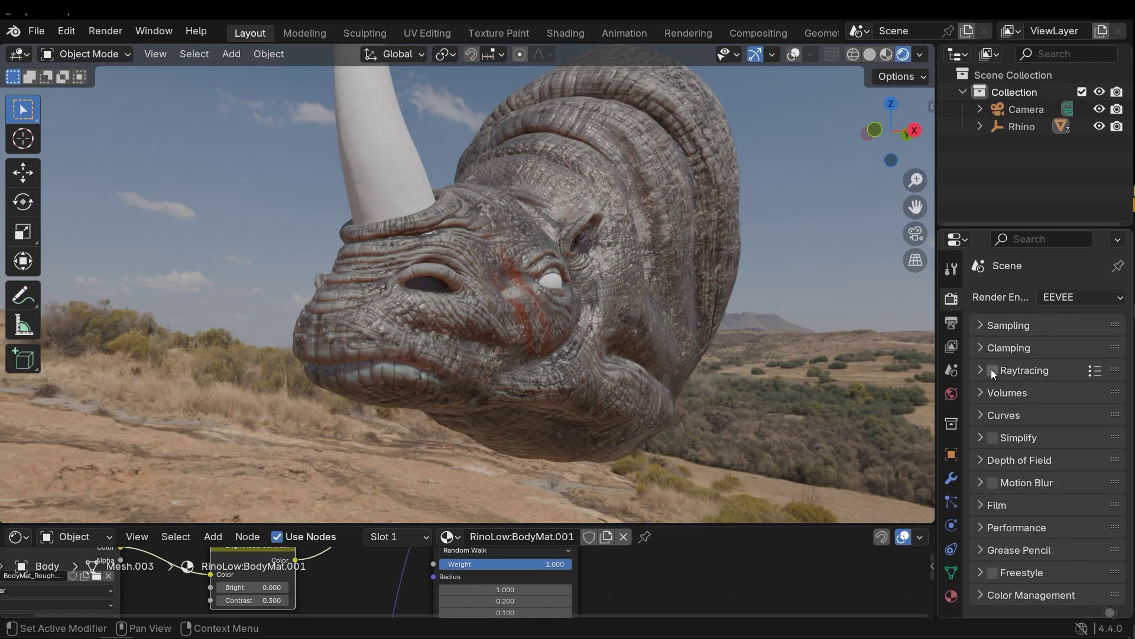
{"action": "mouse_move", "coordinate": [737, 356]}
{"action": "middle_mouse_down"}
{"action": "mouse_move", "coordinate": [751, 354]}
{"action": "mouse_move", "coordinate": [736, 358]}
{"action": "middle_mouse_up"}
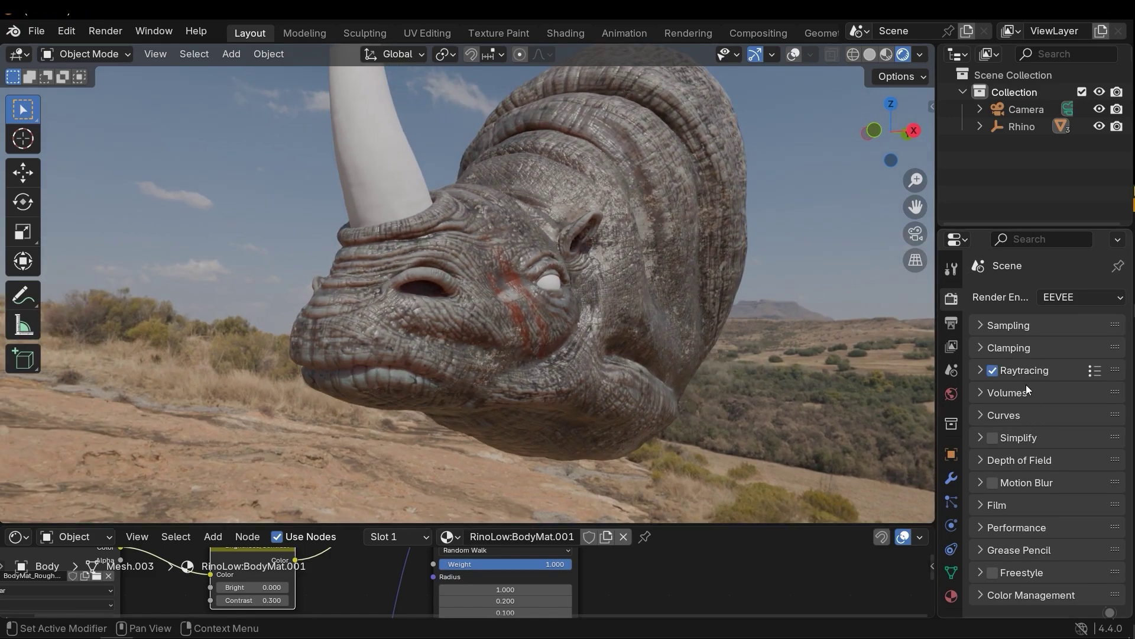
{"action": "left_click", "coordinate": [995, 371]}
{"action": "middle_click_drag", "start_coordinate": [789, 370], "coordinate": [753, 371]}
{"action": "middle_click_drag", "start_coordinate": [828, 379], "coordinate": [470, 364]}
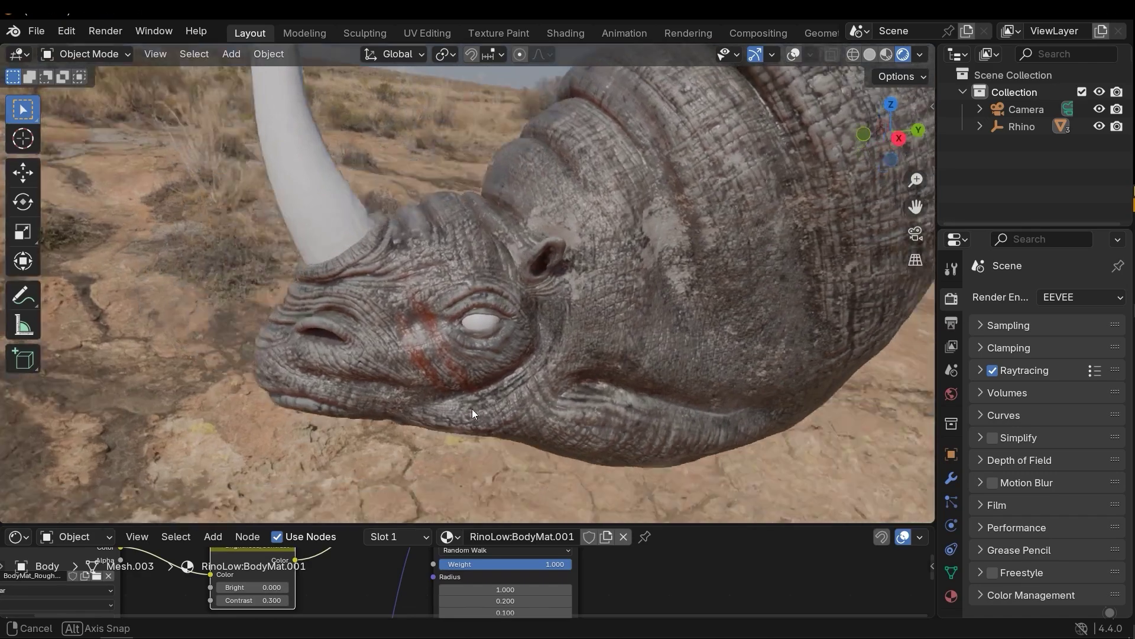
{"action": "middle_click_drag", "start_coordinate": [472, 409], "coordinate": [566, 359]}
{"action": "middle_click_drag", "start_coordinate": [860, 363], "coordinate": [659, 405]}
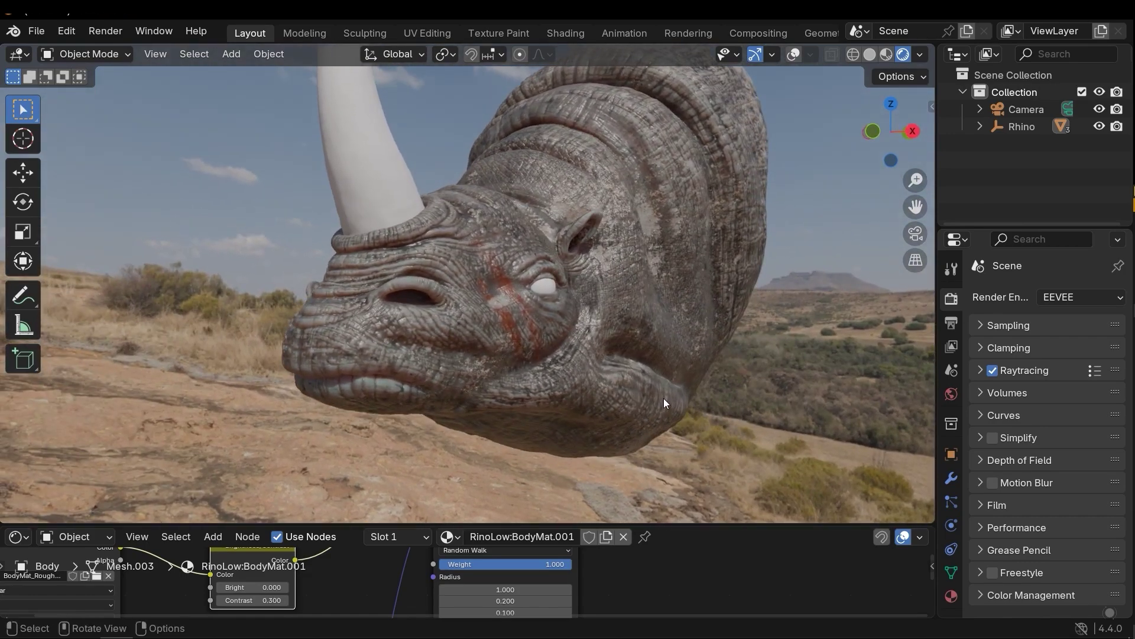
Set the raytracing Screen Tracing Precision to 0.808 and Thickness to 2 m.
{"action": "left_click", "coordinate": [1032, 371]}
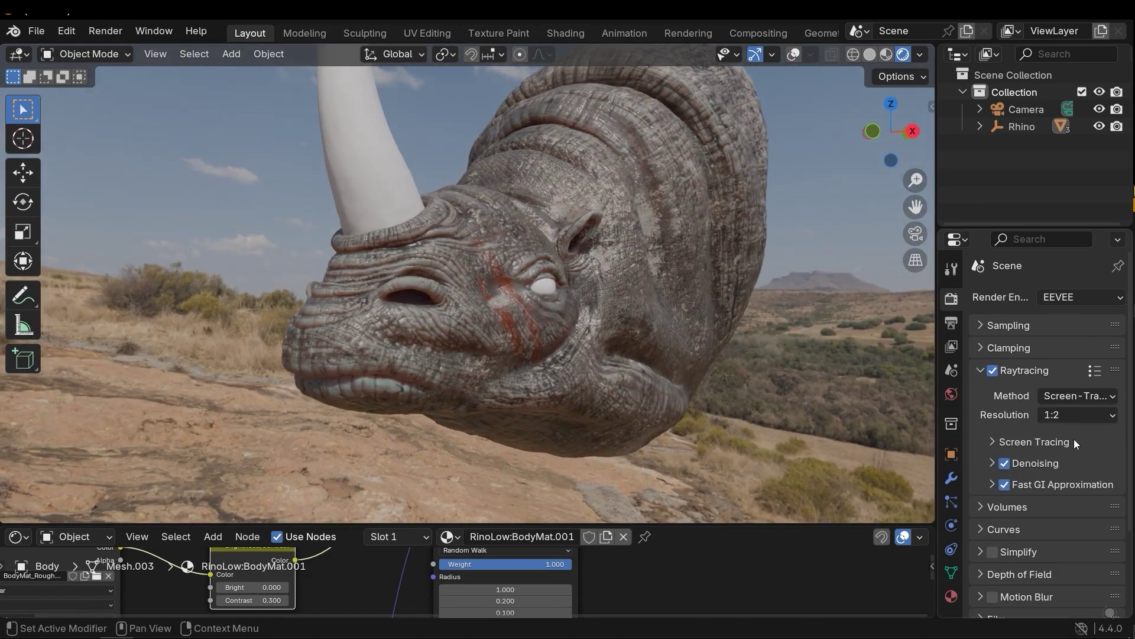
{"action": "scroll", "coordinate": [1075, 438], "scroll_direction": "down", "scroll_amount": 2}
{"action": "left_click", "coordinate": [1041, 407]}
{"action": "scroll", "coordinate": [1059, 414], "scroll_direction": "down", "scroll_amount": 2}
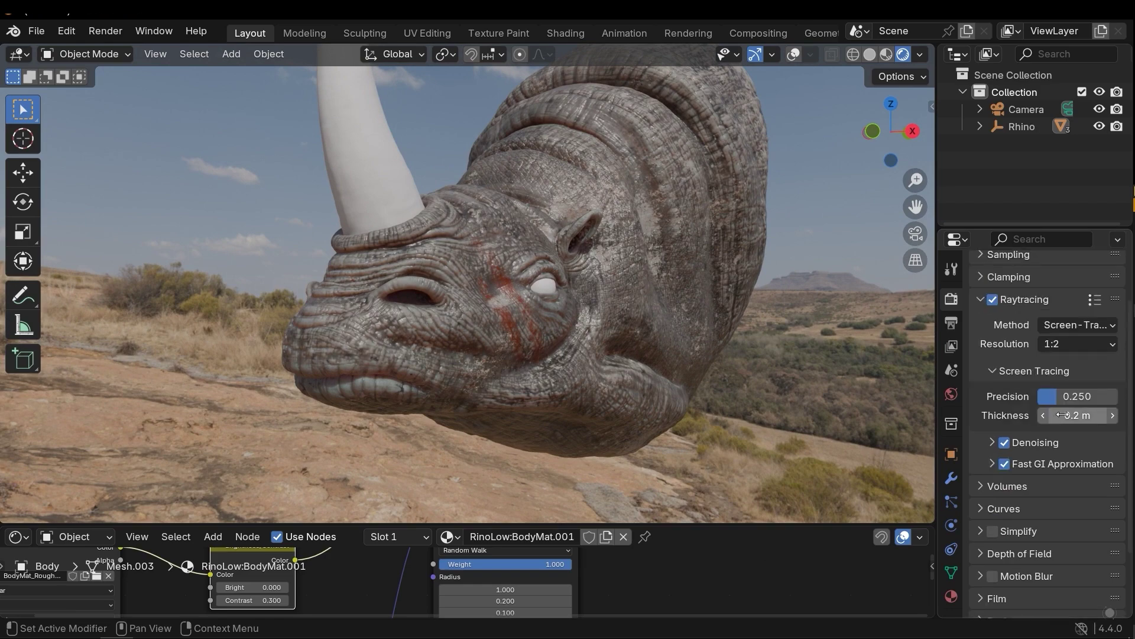
{"action": "left_click_drag", "start_coordinate": [1071, 395], "coordinate": [1092, 395]}
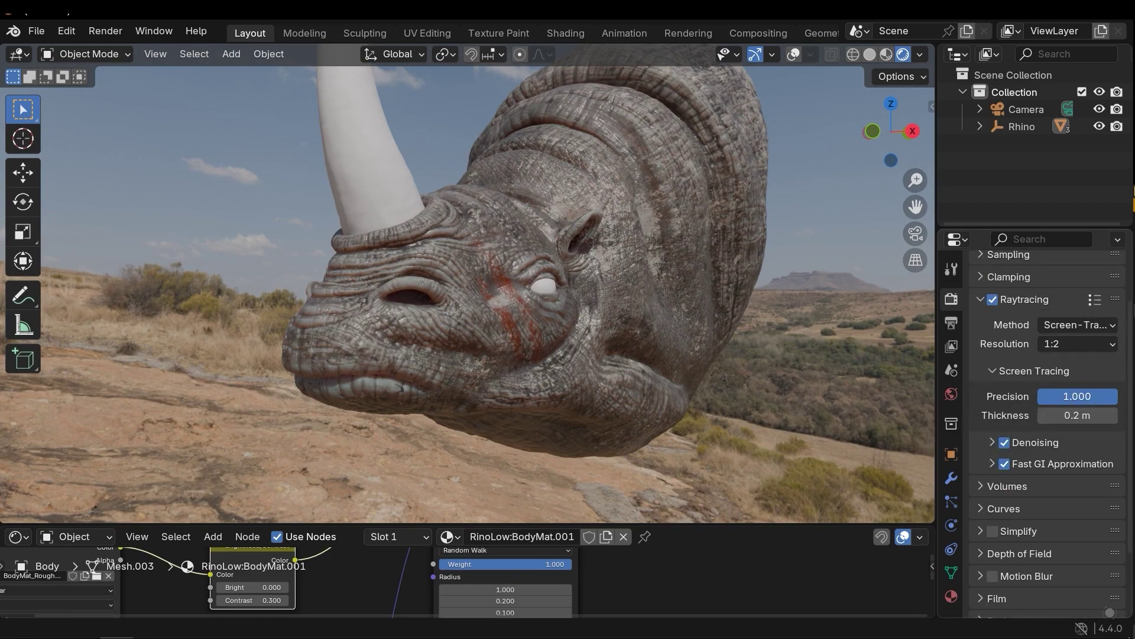
{"action": "middle_click_drag", "start_coordinate": [532, 255], "coordinate": [509, 259]}
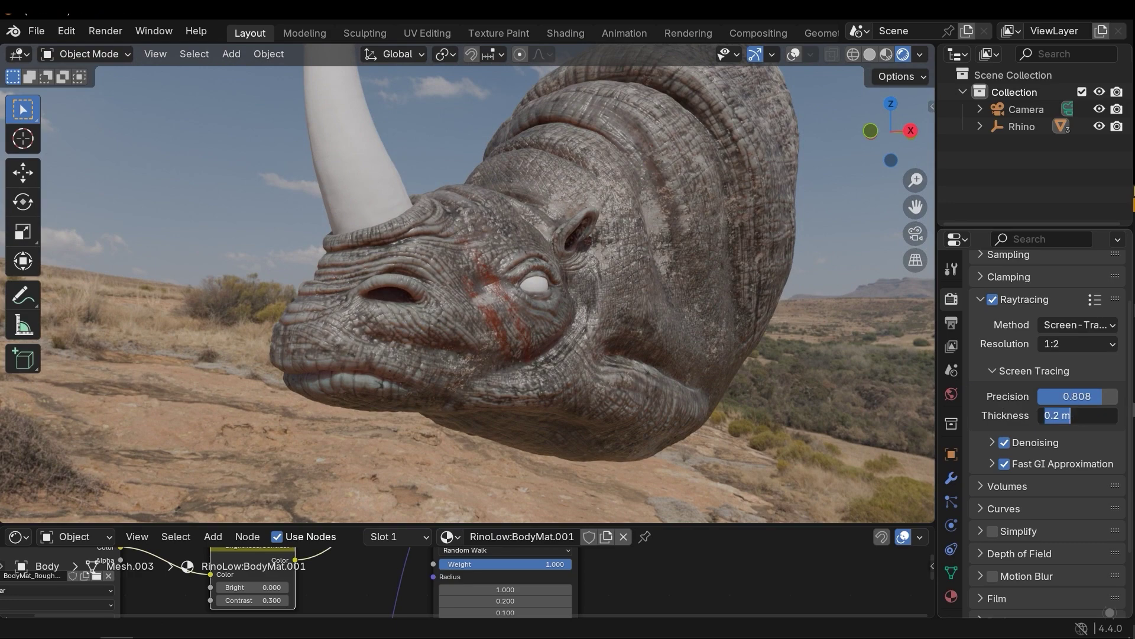
{"action": "middle_click_drag", "start_coordinate": [509, 319], "coordinate": [828, 411]}
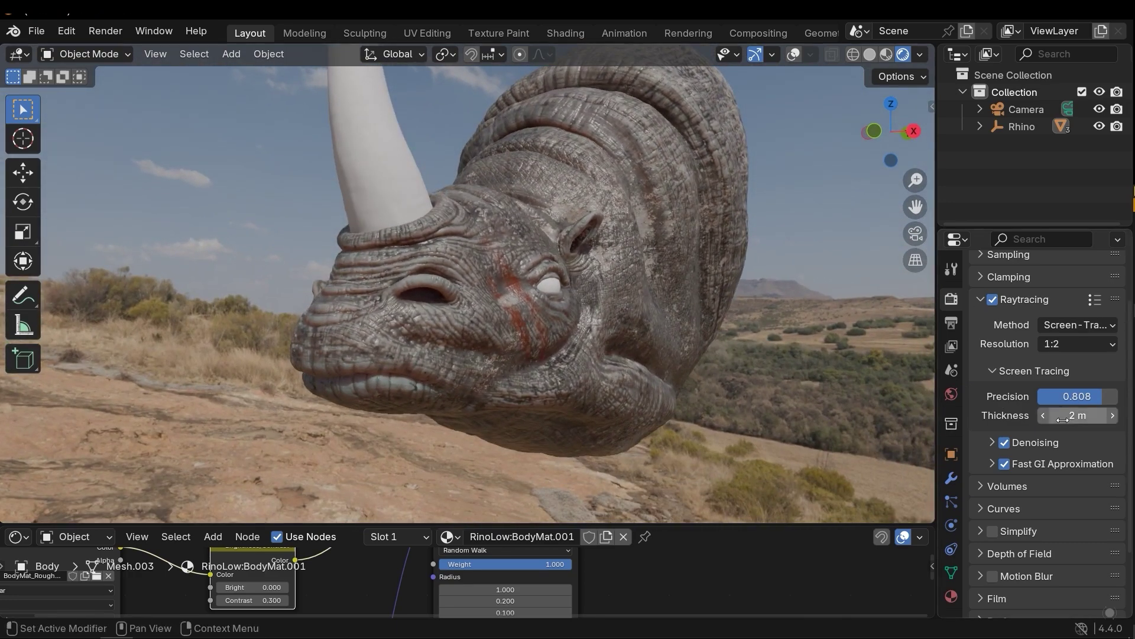
{"action": "middle_click_drag", "start_coordinate": [658, 368], "coordinate": [406, 221]}
{"action": "scroll", "coordinate": [968, 385], "scroll_direction": "up", "scroll_amount": 3}
{"action": "left_click", "coordinate": [1023, 364]}
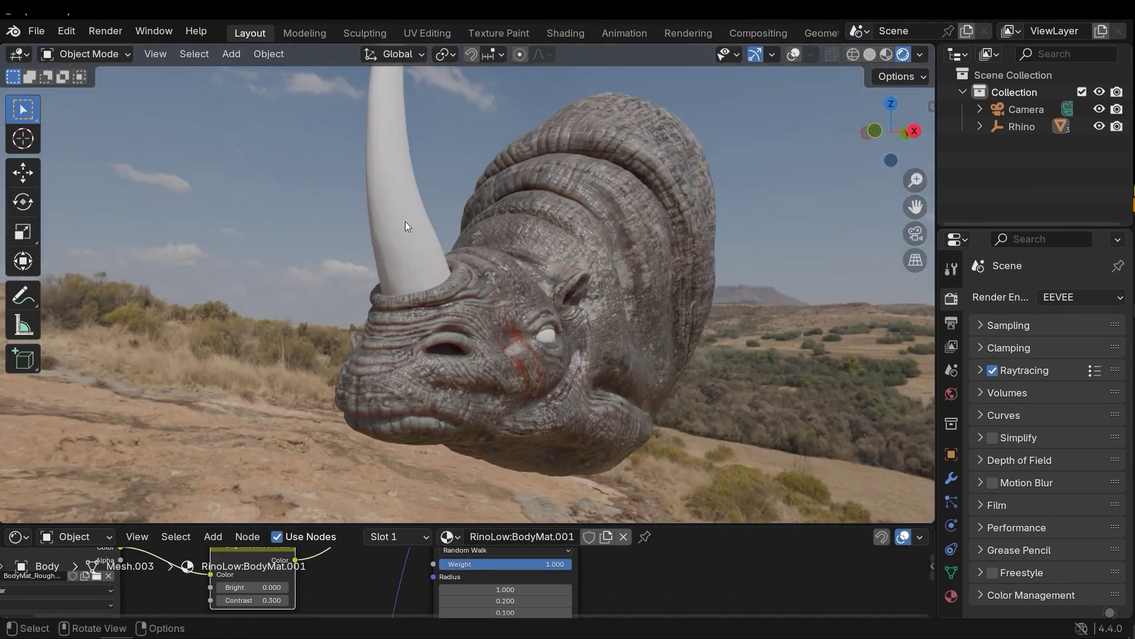
Select the Horn mesh and add HornMat_Base_color.png as an image texture in its material RinoLow:HornMat.001.
{"action": "left_click", "coordinate": [406, 226]}
{"action": "left_click_drag", "start_coordinate": [519, 523], "coordinate": [507, 264]}
{"action": "middle_click_drag", "start_coordinate": [435, 332], "coordinate": [510, 442]}
{"action": "scroll", "coordinate": [511, 469], "scroll_direction": "down", "scroll_amount": 4}
{"action": "left_click_drag", "start_coordinate": [1, 367], "coordinate": [351, 365]}
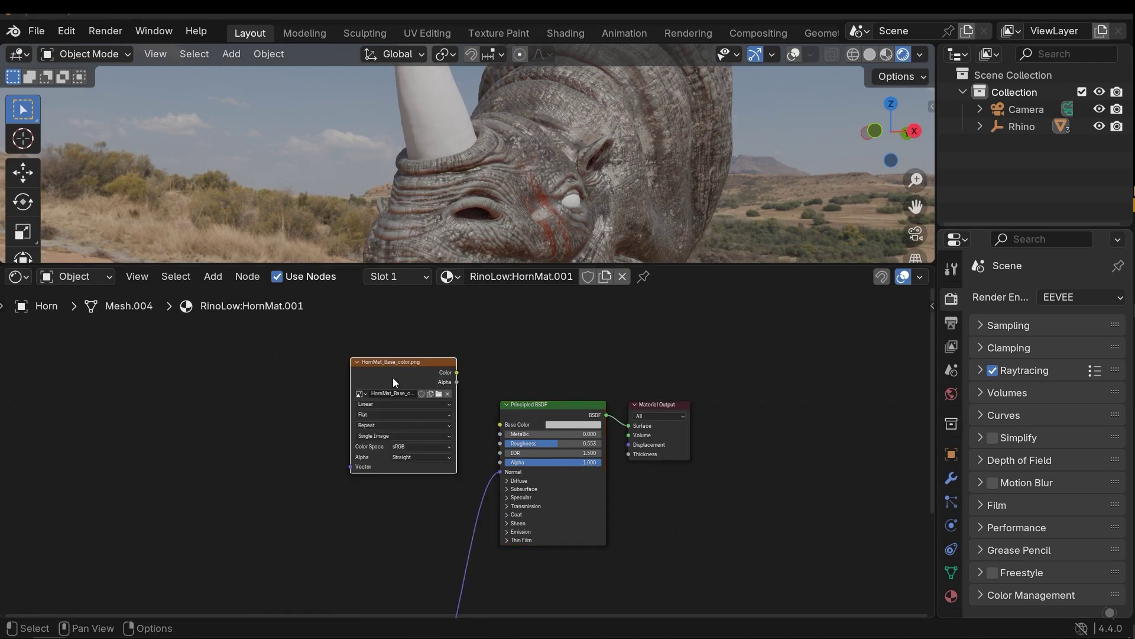
Move the HornMat_Base_color.png texture farther from the Principled BSDF and connect its Color to Base Color.
{"action": "middle_click_drag", "start_coordinate": [397, 379], "coordinate": [494, 450]}
{"action": "left_click_drag", "start_coordinate": [525, 456], "coordinate": [459, 419]}
{"action": "middle_click_drag", "start_coordinate": [486, 403], "coordinate": [470, 418]}
{"action": "scroll", "coordinate": [470, 417], "scroll_direction": "up", "scroll_amount": 2}
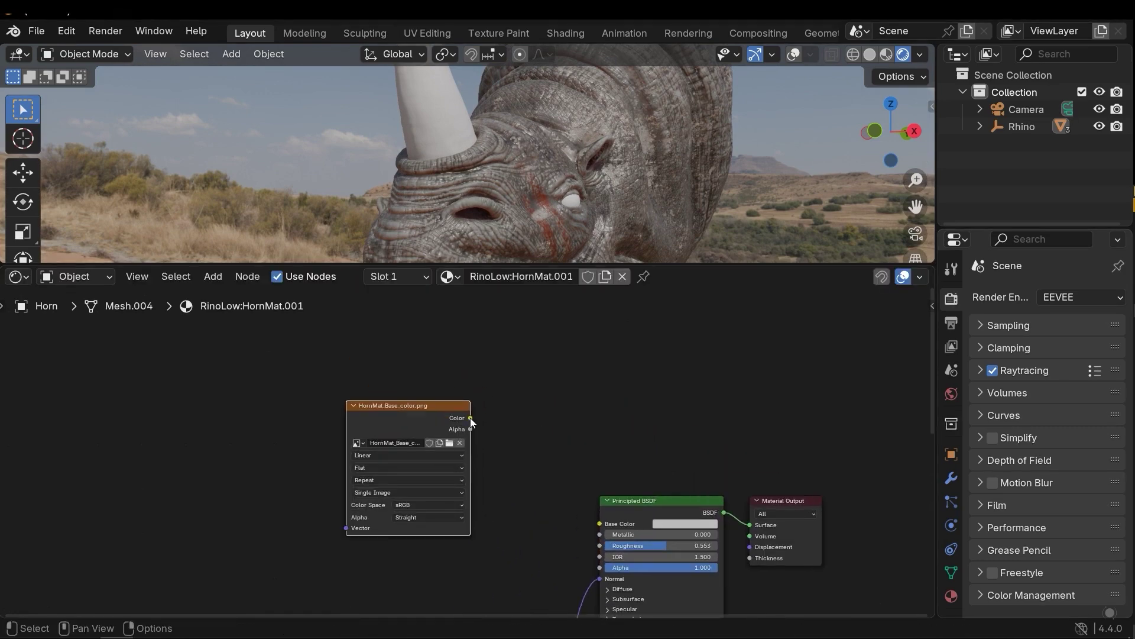
{"action": "left_click_drag", "start_coordinate": [555, 541], "coordinate": [556, 541]}
{"action": "middle_click_drag", "start_coordinate": [556, 541], "coordinate": [658, 365]}
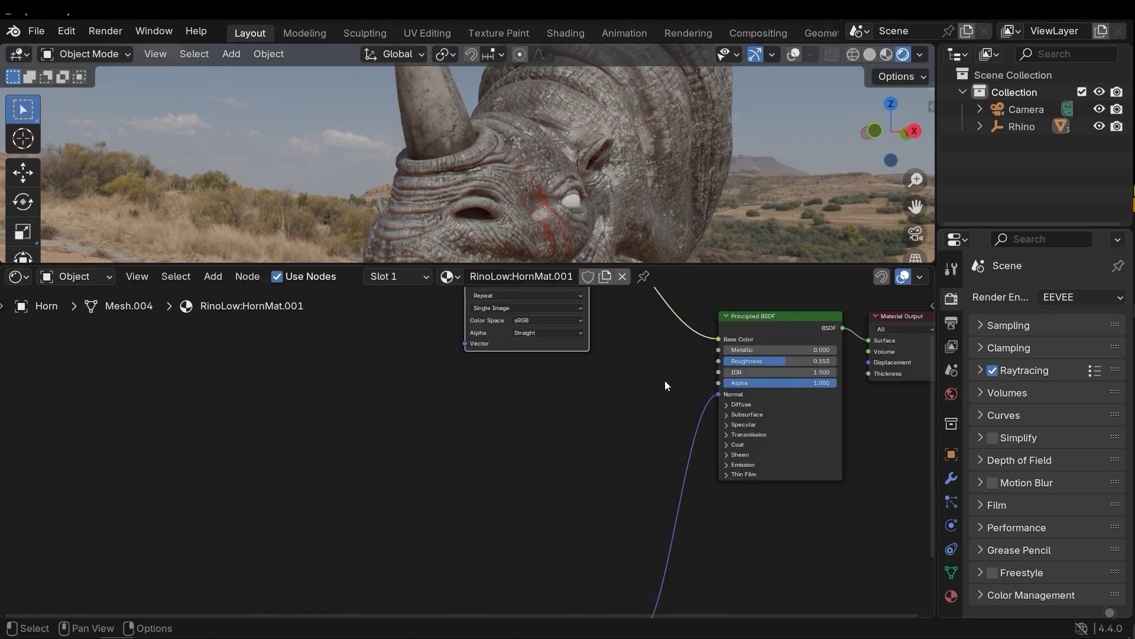
Add HornMat_Normal_OpenGL.png as an image texture in front of the horn material's Normal Map node, leaving space between them.
{"action": "middle_click_drag", "start_coordinate": [678, 445], "coordinate": [655, 395]}
{"action": "scroll", "coordinate": [635, 403], "scroll_direction": "down", "scroll_amount": 3}
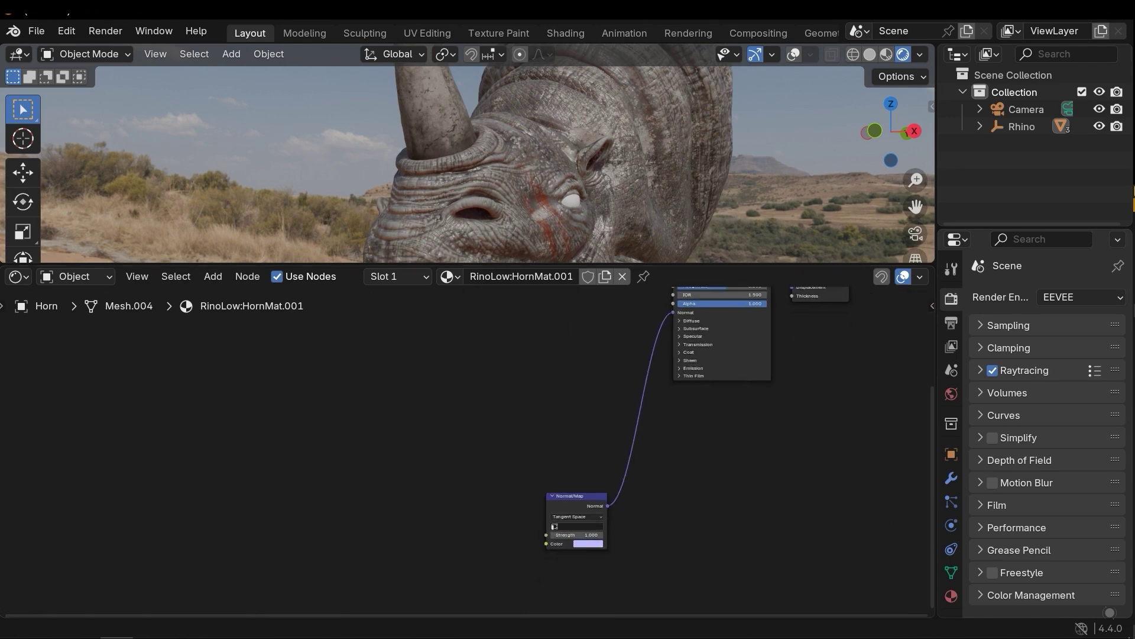
{"action": "left_click_drag", "start_coordinate": [441, 473], "coordinate": [429, 482]}
{"action": "middle_click_drag", "start_coordinate": [458, 483], "coordinate": [463, 442]}
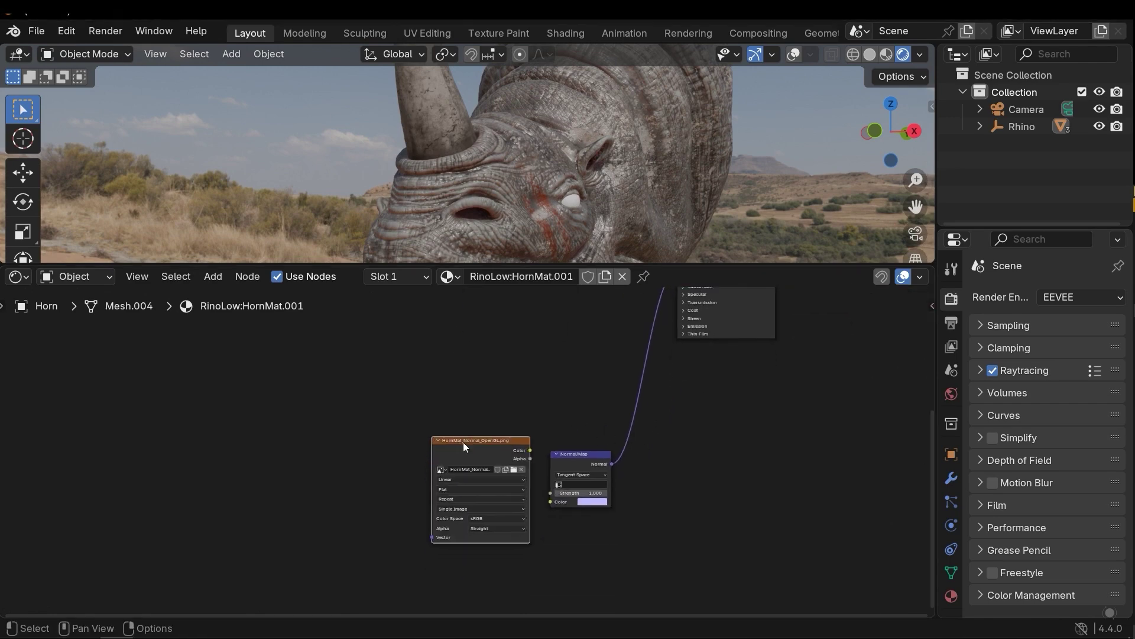
{"action": "scroll", "coordinate": [466, 441], "scroll_direction": "up", "scroll_amount": 2}
{"action": "left_click_drag", "start_coordinate": [475, 442], "coordinate": [415, 436]}
Set the HornMat_Normal_OpenGL.png color space to Non-Color and connect its Color to the Normal Map node's Color.
{"action": "scroll", "coordinate": [425, 444], "scroll_direction": "up", "scroll_amount": 4}
{"action": "left_click", "coordinate": [434, 539]}
{"action": "left_click", "coordinate": [540, 471]}
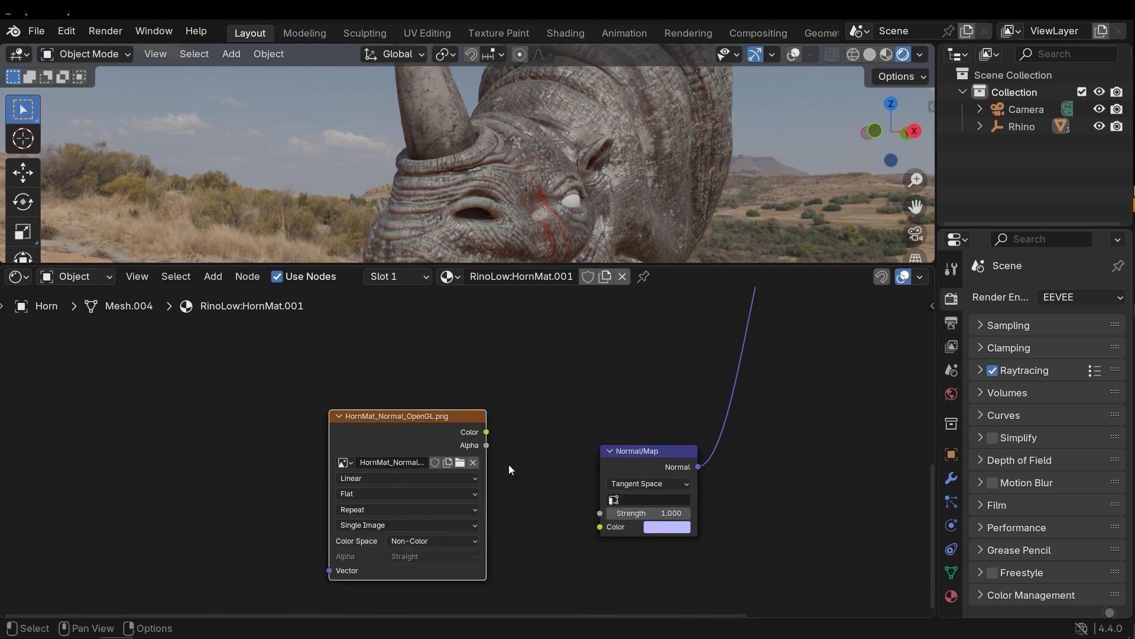
{"action": "scroll", "coordinate": [606, 393], "scroll_direction": "down", "scroll_amount": 4}
Add HornMat_Roughness.png as an image texture between the horn's base color and normal textures.
{"action": "middle_click_drag", "start_coordinate": [594, 377], "coordinate": [583, 530]}
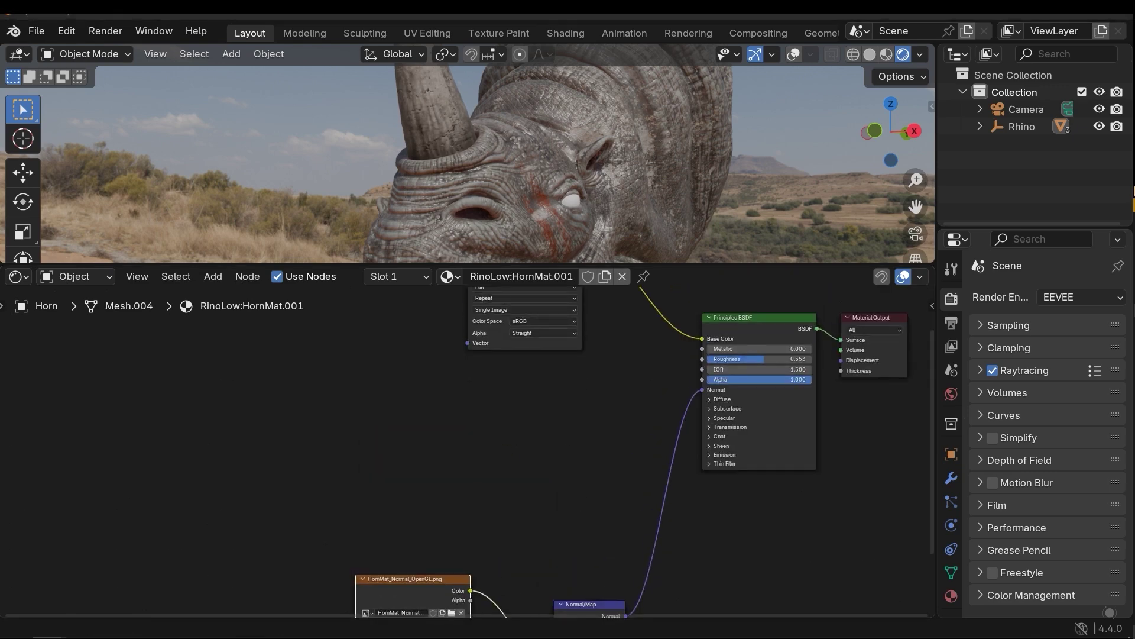
{"action": "left_click_drag", "start_coordinate": [1134, 427], "coordinate": [466, 427]}
{"action": "scroll", "coordinate": [466, 428], "scroll_direction": "up", "scroll_amount": 3}
{"action": "middle_click_drag", "start_coordinate": [504, 481], "coordinate": [446, 484]}
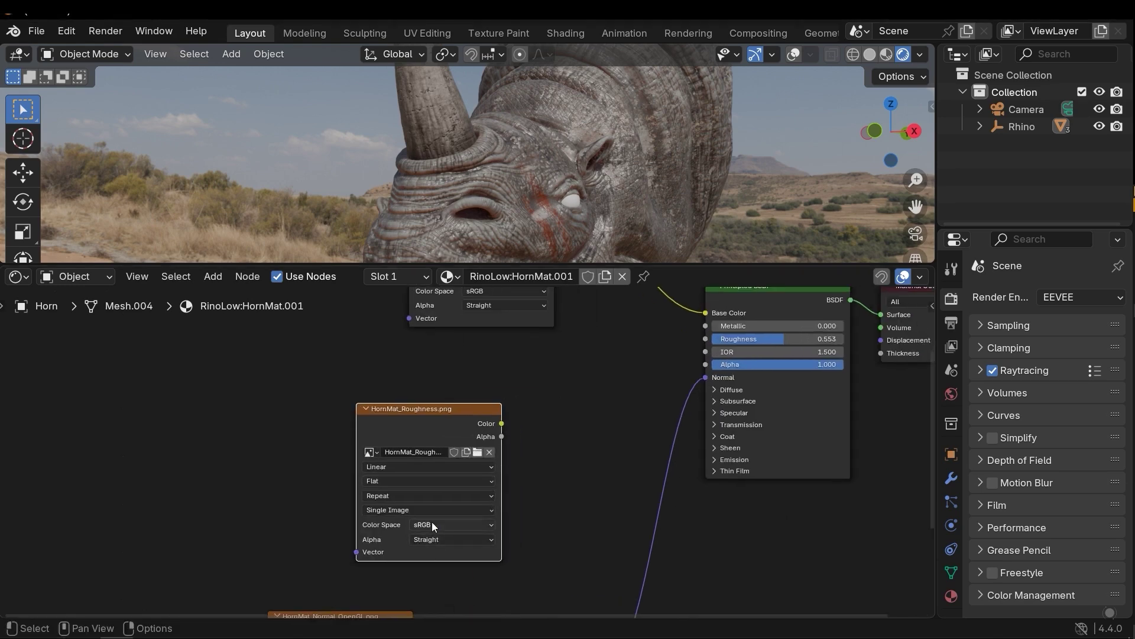
Set the HornMat_Roughness.png color space to Non-Color and connect its Color to the Principled BSDF's Roughness.
{"action": "left_click", "coordinate": [433, 524]}
{"action": "left_click", "coordinate": [562, 459]}
{"action": "middle_click_drag", "start_coordinate": [562, 459], "coordinate": [487, 511]}
{"action": "left_click_drag", "start_coordinate": [426, 475], "coordinate": [443, 478]}
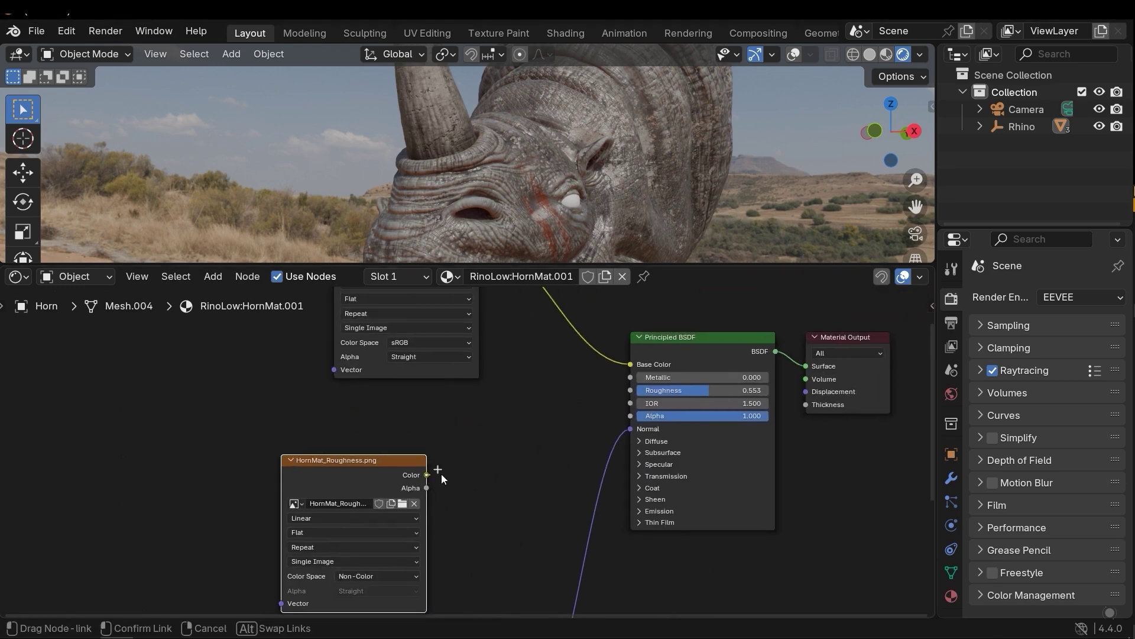
{"action": "left_click_drag", "start_coordinate": [494, 291], "coordinate": [631, 390]}
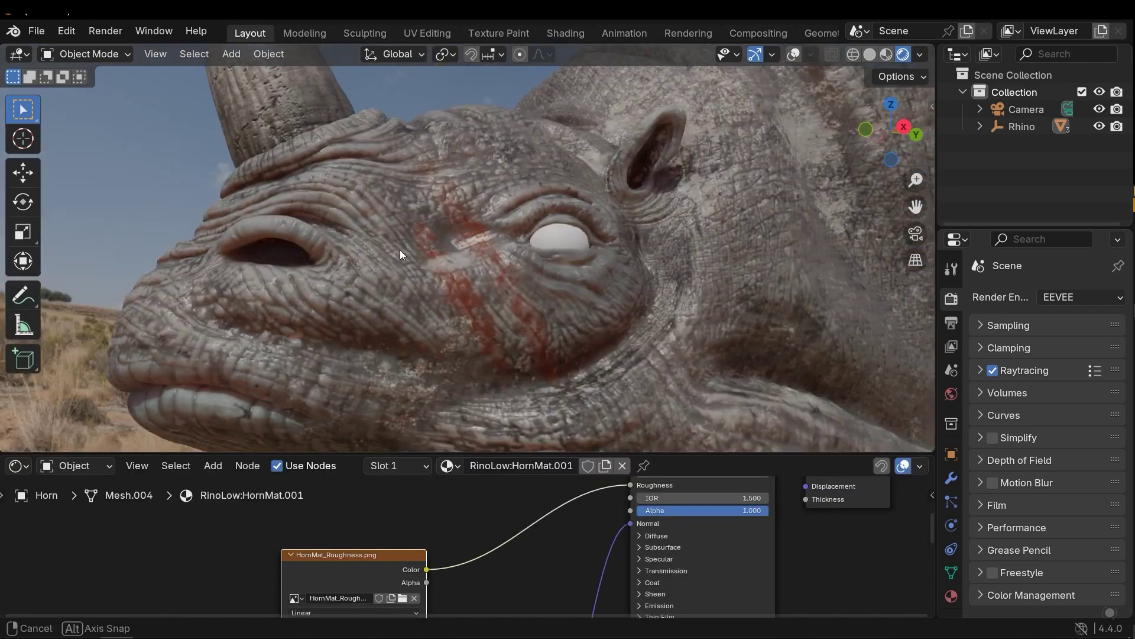
Select the rhino's Eye mesh and enlarge the shader editor to show its material RinoLow:EyeMat.001.
{"action": "middle_click_drag", "start_coordinate": [399, 250], "coordinate": [339, 240]}
{"action": "middle_click_drag", "start_coordinate": [441, 262], "coordinate": [392, 214], "text": "shift"}
{"action": "scroll", "coordinate": [531, 271], "scroll_direction": "up", "scroll_amount": 3}
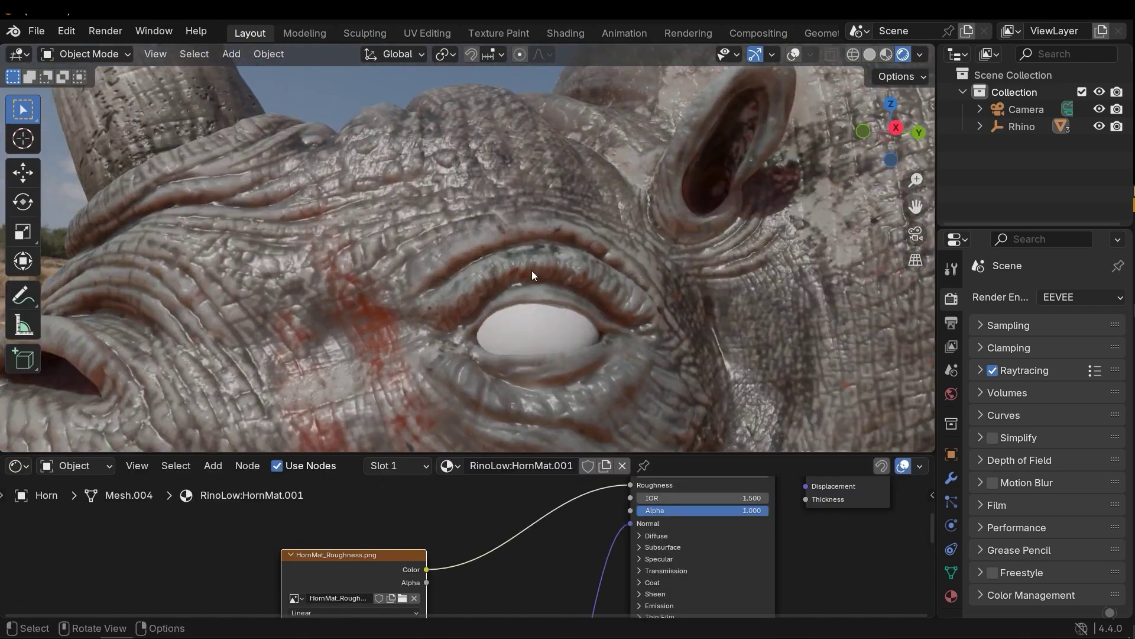
{"action": "middle_click_drag", "start_coordinate": [541, 314], "coordinate": [499, 262]}
{"action": "left_click", "coordinate": [501, 266]}
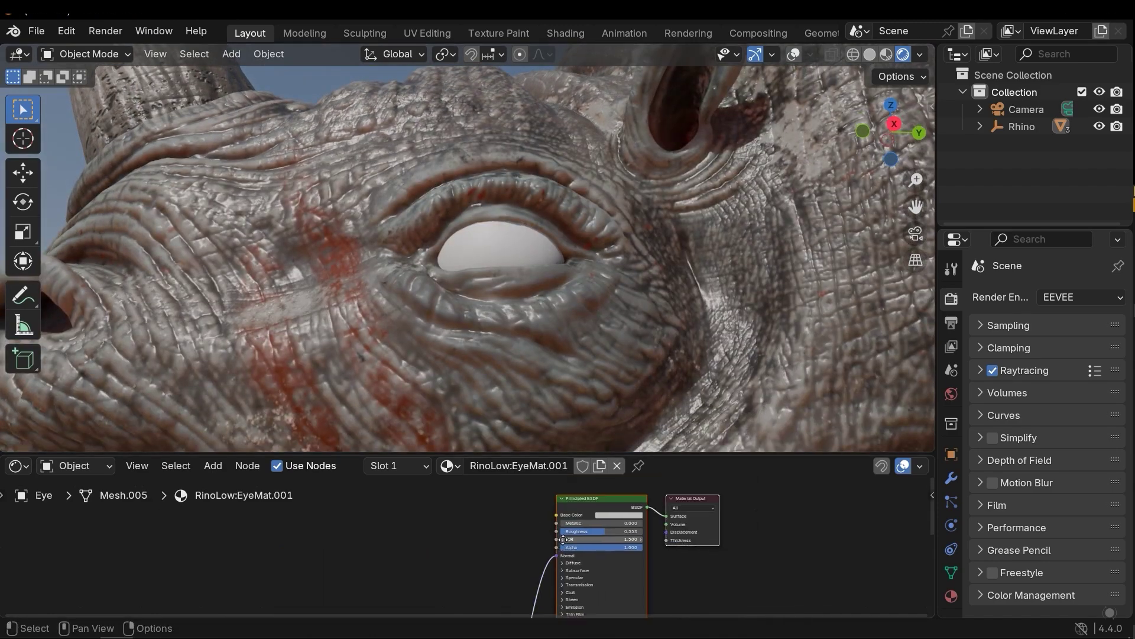
{"action": "left_click_drag", "start_coordinate": [530, 455], "coordinate": [544, 362]}
{"action": "middle_click_drag", "start_coordinate": [583, 437], "coordinate": [650, 451]}
{"action": "scroll", "coordinate": [602, 464], "scroll_direction": "down", "scroll_amount": 3}
{"action": "scroll", "coordinate": [627, 465], "scroll_direction": "up", "scroll_amount": 2}
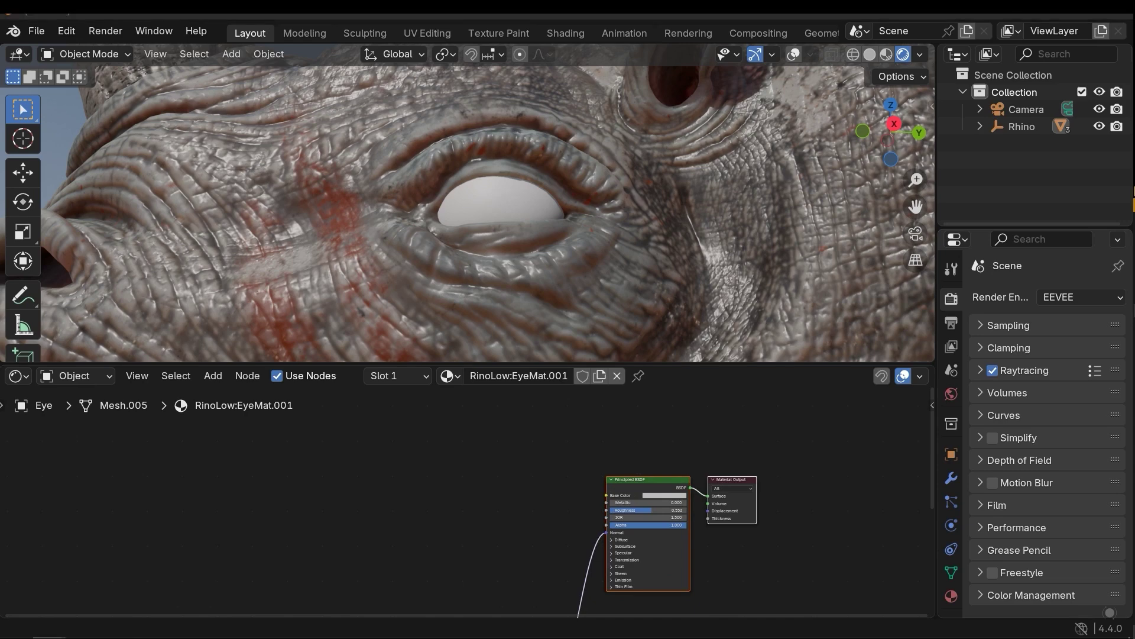
Add EyeMat_Base_color.png as an image texture and connect its Color to the eye material's Base Color.
{"action": "left_click_drag", "start_coordinate": [649, 534], "coordinate": [544, 449]}
{"action": "scroll", "coordinate": [490, 488], "scroll_direction": "up", "scroll_amount": 1}
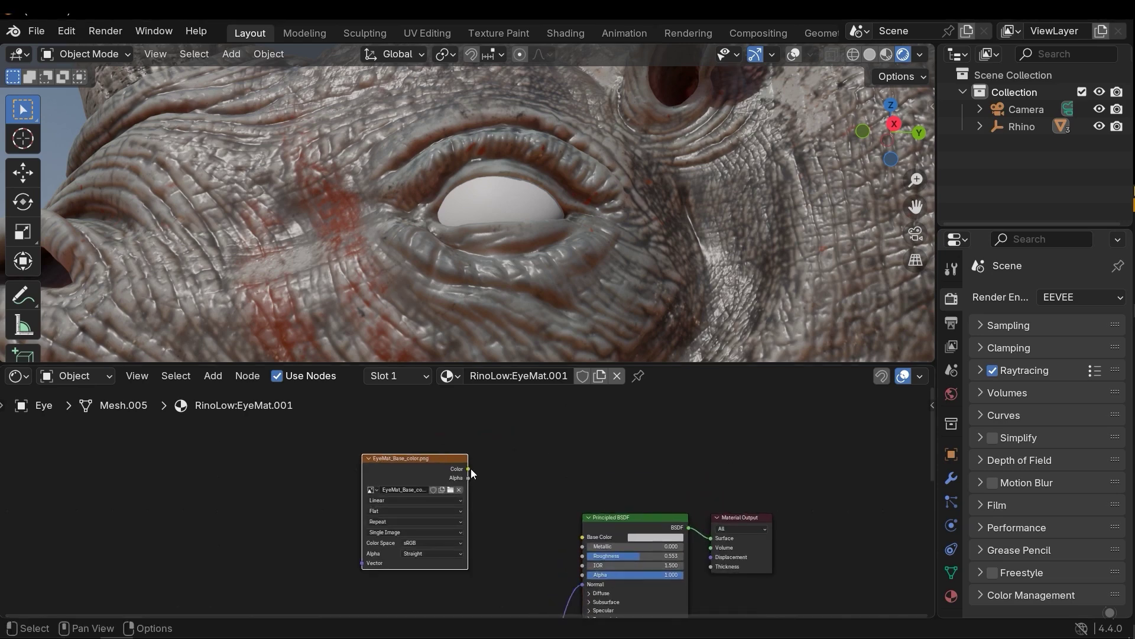
{"action": "middle_click_drag", "start_coordinate": [521, 566], "coordinate": [640, 516]}
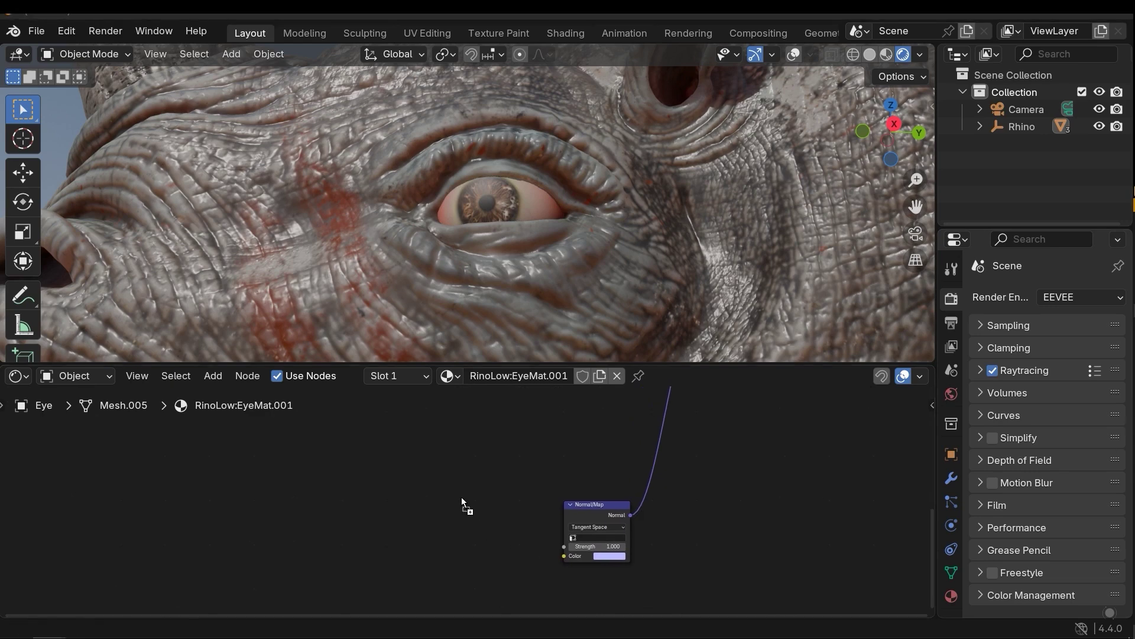
Add EyeMat_Normal_OpenGL.png as a Non-Color image texture and connect its Color to the Normal Map node's Color.
{"action": "scroll", "coordinate": [475, 523], "scroll_direction": "up", "scroll_amount": 4}
{"action": "left_click_drag", "start_coordinate": [461, 496], "coordinate": [440, 474]}
{"action": "middle_click_drag", "start_coordinate": [454, 553], "coordinate": [430, 526]}
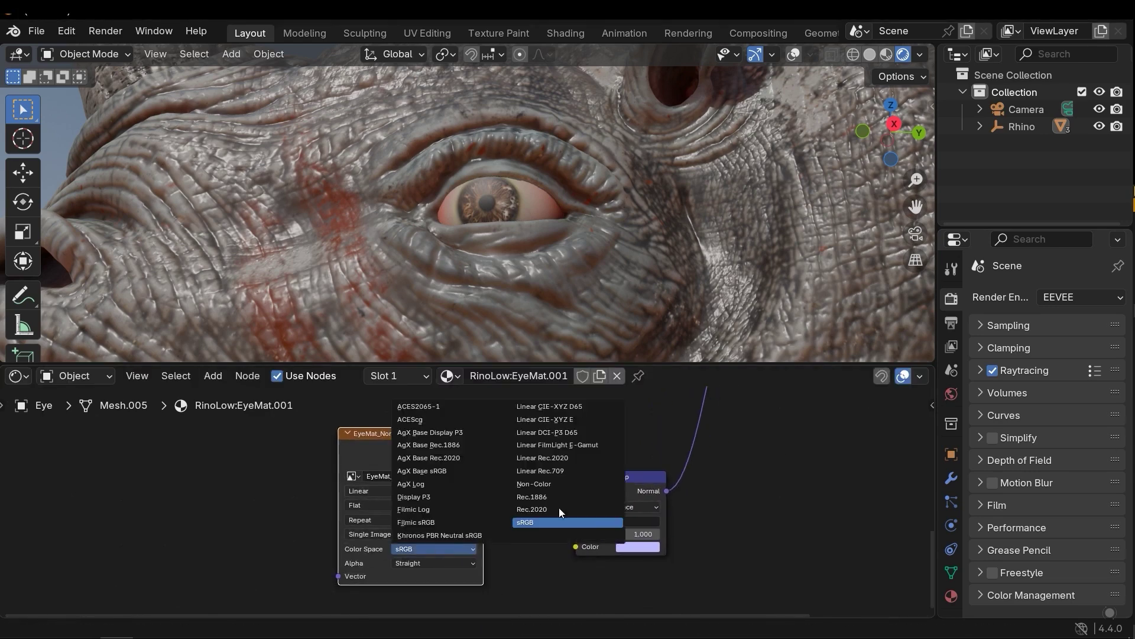
{"action": "left_click", "coordinate": [534, 484]}
{"action": "left_click_drag", "start_coordinate": [483, 446], "coordinate": [584, 495]}
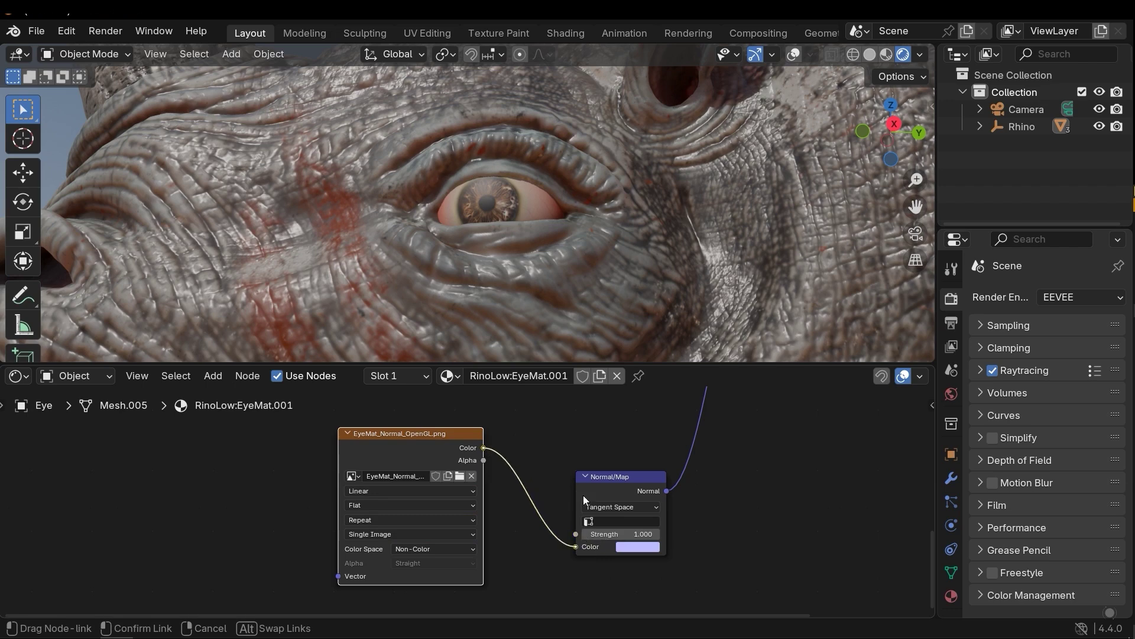
Add EyeMat_Roughness.png as an image texture between the eye's base color and normal textures.
{"action": "middle_click_drag", "start_coordinate": [592, 412], "coordinate": [610, 562]}
{"action": "scroll", "coordinate": [605, 552], "scroll_direction": "down", "scroll_amount": 4}
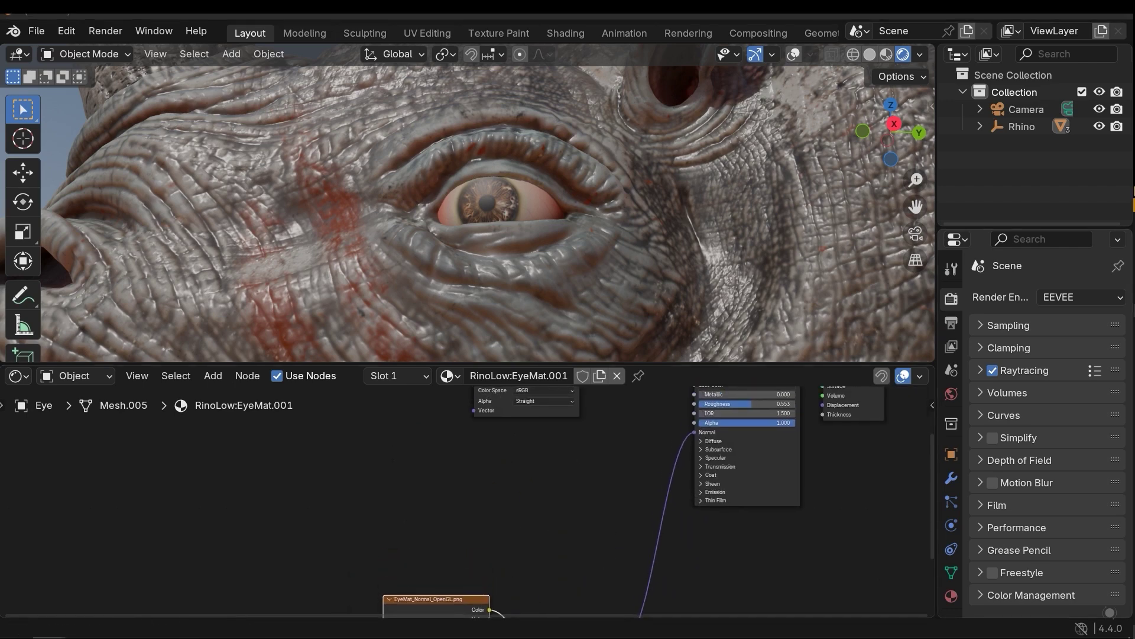
{"action": "left_click_drag", "start_coordinate": [525, 495], "coordinate": [527, 497]}
{"action": "scroll", "coordinate": [500, 470], "scroll_direction": "up", "scroll_amount": 1}
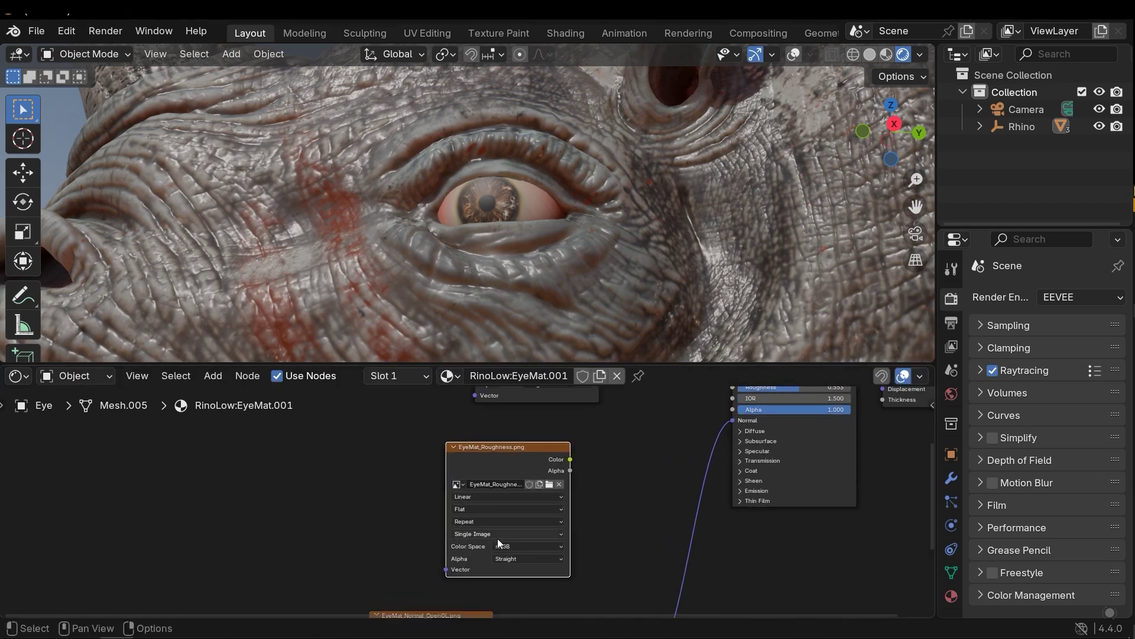
Set the EyeMat_Roughness.png color space to Non-Color and connect its Color to the Principled BSDF's Roughness.
{"action": "left_click", "coordinate": [520, 546]}
{"action": "left_click", "coordinate": [627, 491]}
{"action": "middle_click_drag", "start_coordinate": [658, 470], "coordinate": [435, 521]}
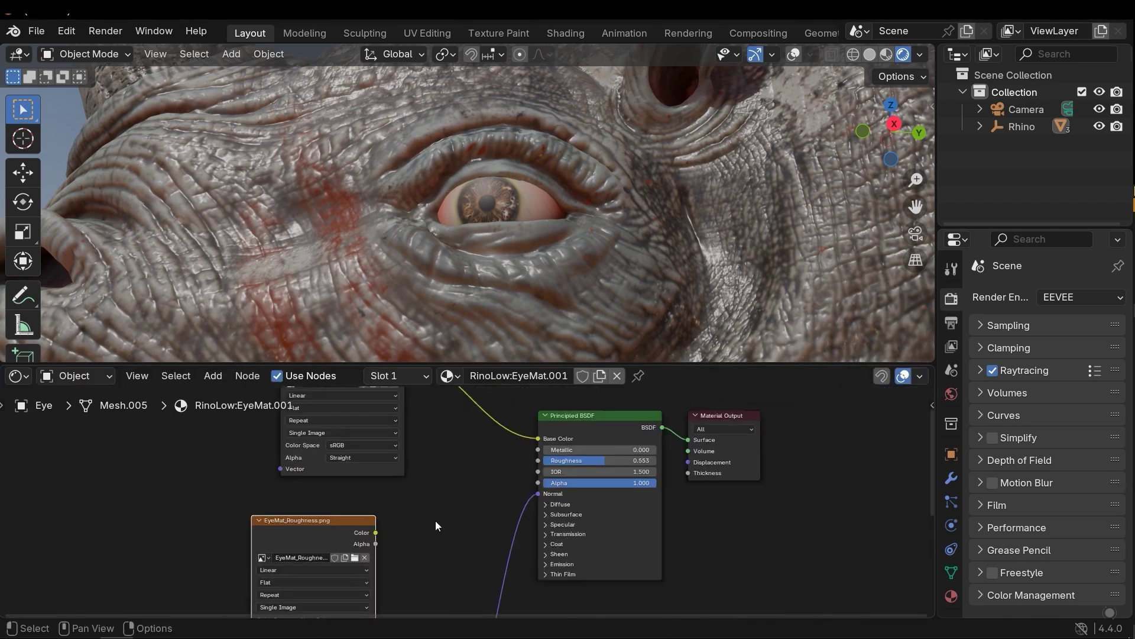
{"action": "left_click_drag", "start_coordinate": [376, 533], "coordinate": [538, 460]}
{"action": "mouse_move", "coordinate": [508, 215]}
{"action": "middle_mouse_down"}
{"action": "mouse_move", "coordinate": [542, 232]}
{"action": "mouse_move", "coordinate": [509, 226]}
{"action": "mouse_move", "coordinate": [527, 210]}
{"action": "middle_mouse_up"}
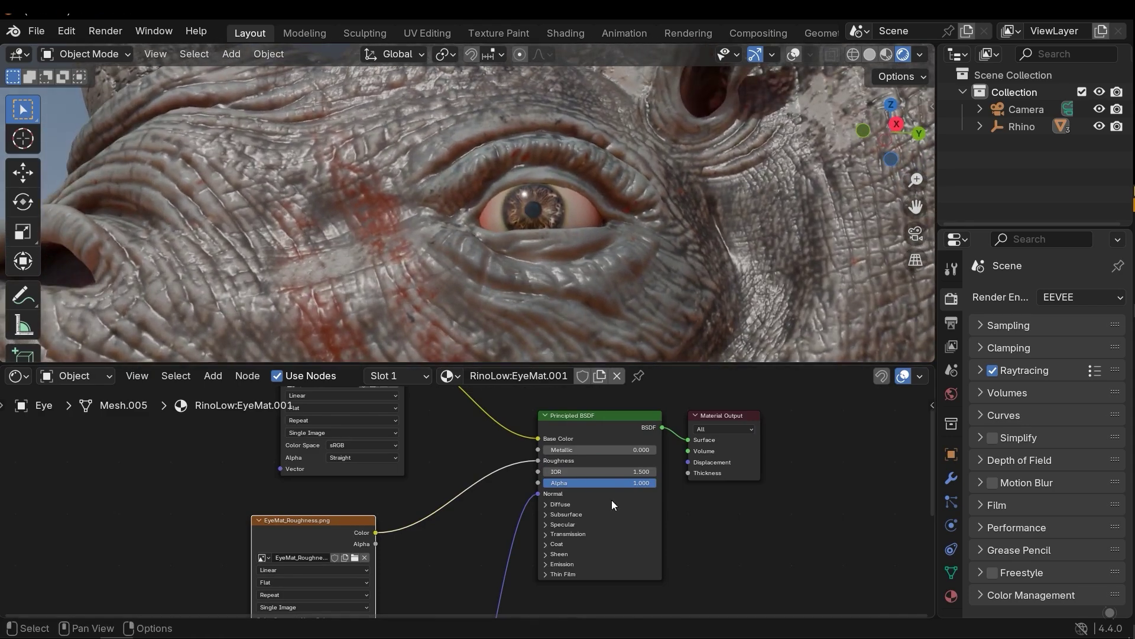
Set the Subsurface Weight of the eye's Principled BSDF to 1.000.
{"action": "middle_click_drag", "start_coordinate": [612, 499], "coordinate": [566, 478]}
{"action": "scroll", "coordinate": [523, 491], "scroll_direction": "up", "scroll_amount": 2}
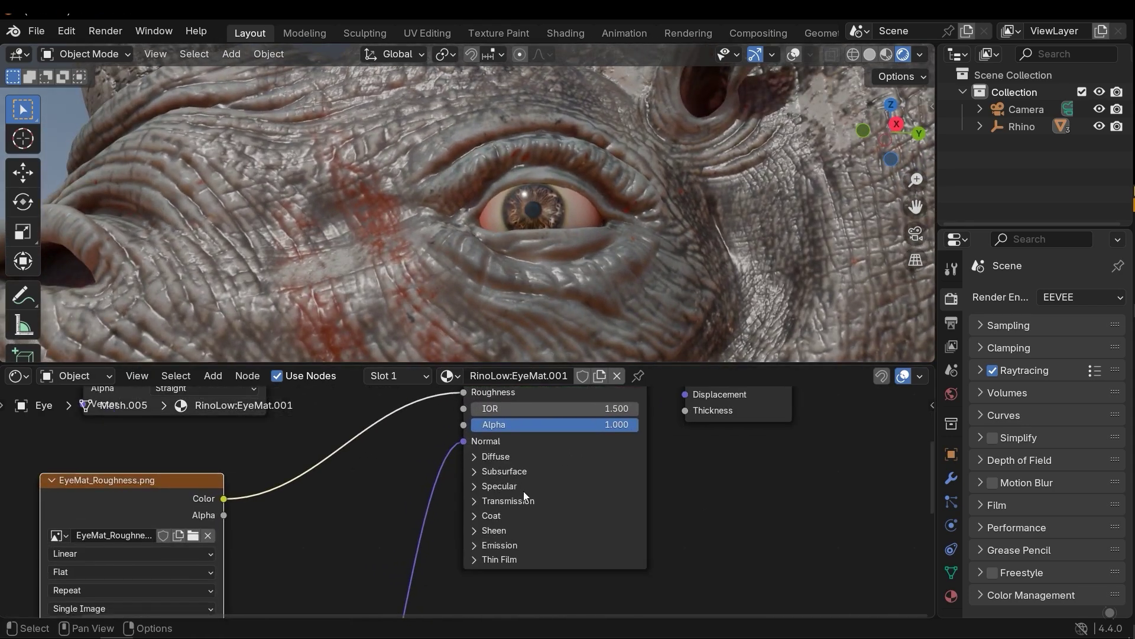
{"action": "left_click", "coordinate": [484, 477]}
{"action": "scroll", "coordinate": [508, 476], "scroll_direction": "down", "scroll_amount": 2, "text": "shift"}
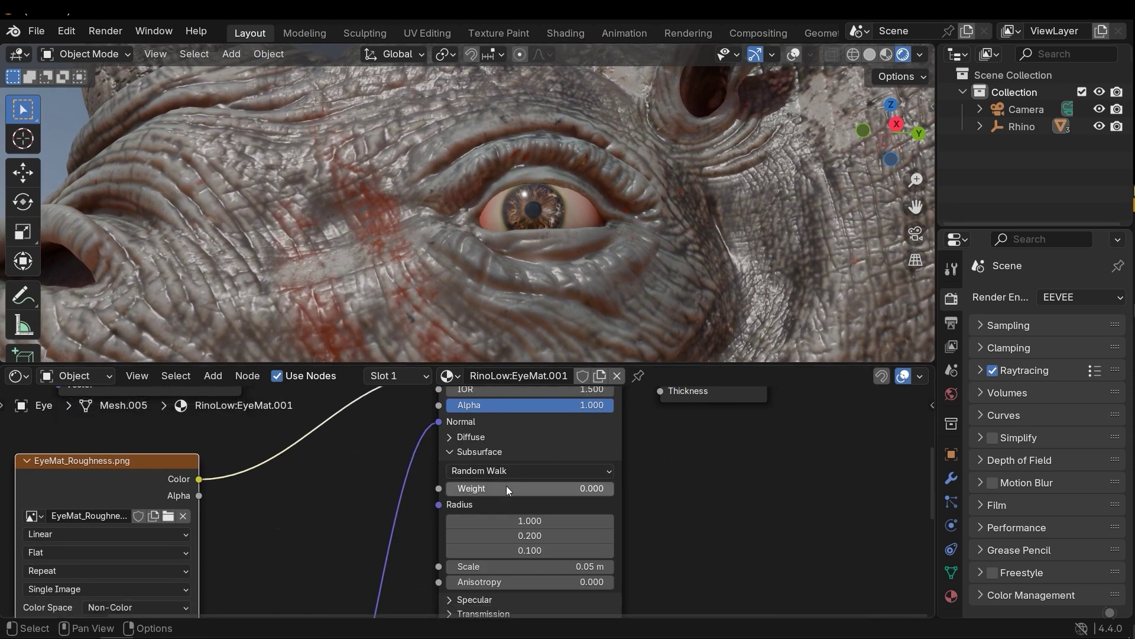
{"action": "left_click_drag", "start_coordinate": [507, 488], "coordinate": [598, 488]}
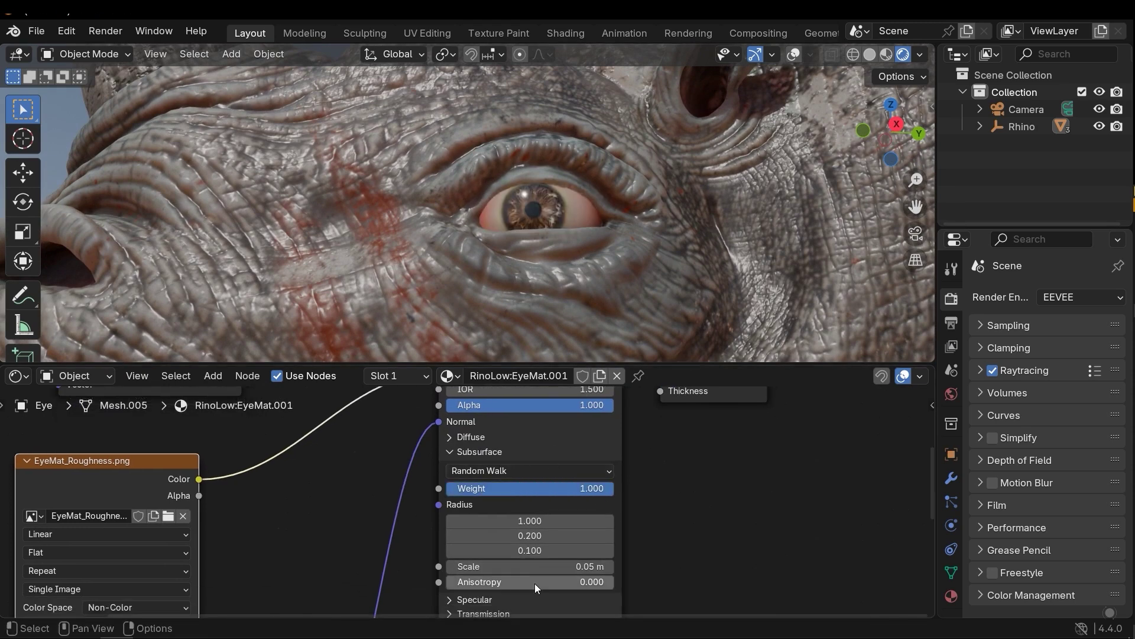
Set the Subsurface Scale of the eye's Principled BSDF to 1.25 m.
{"action": "middle_click_drag", "start_coordinate": [586, 558], "coordinate": [585, 537]}
{"action": "scroll", "coordinate": [520, 535], "scroll_direction": "up", "scroll_amount": 2}
{"action": "middle_click_drag", "start_coordinate": [505, 550], "coordinate": [477, 537]}
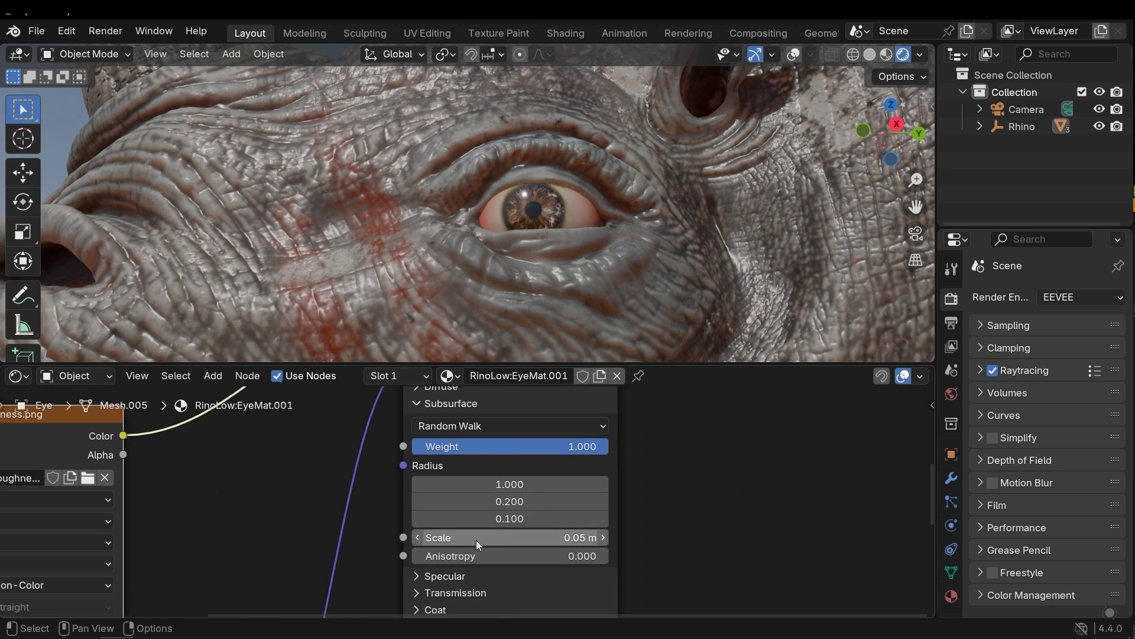
{"action": "left_click_drag", "start_coordinate": [477, 537], "coordinate": [524, 537]}
{"action": "left_click_drag", "start_coordinate": [615, 537], "coordinate": [522, 538]}
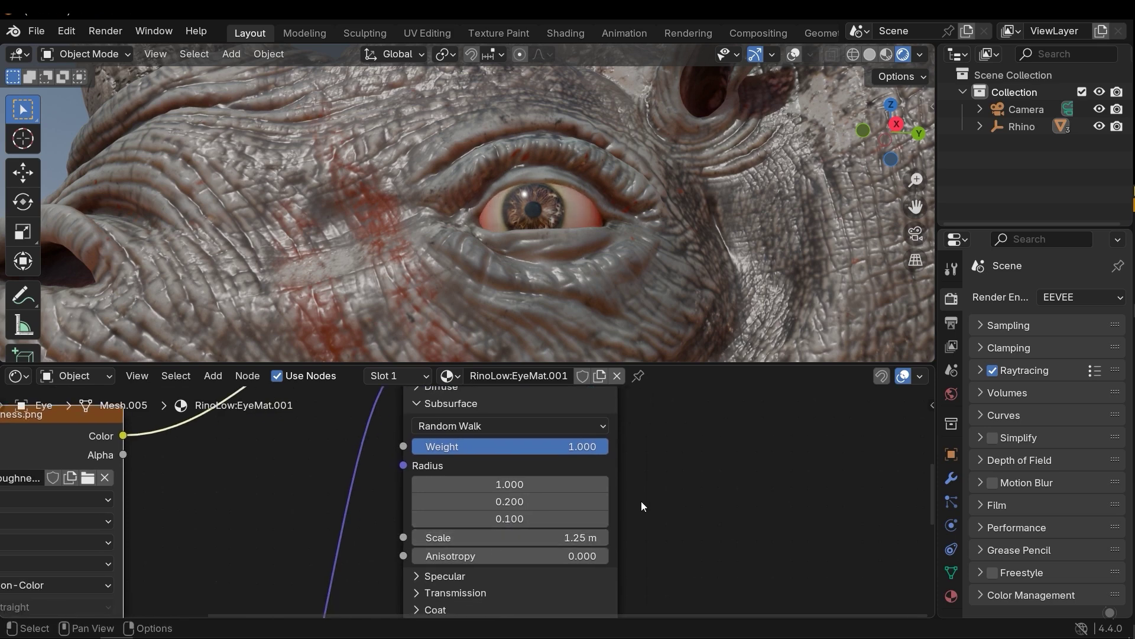
Switch the shader editor area to the Compositor and enable Use Nodes for the scene.
{"action": "left_click_drag", "start_coordinate": [578, 370], "coordinate": [577, 525]}
{"action": "middle_click_drag", "start_coordinate": [286, 267], "coordinate": [478, 317]}
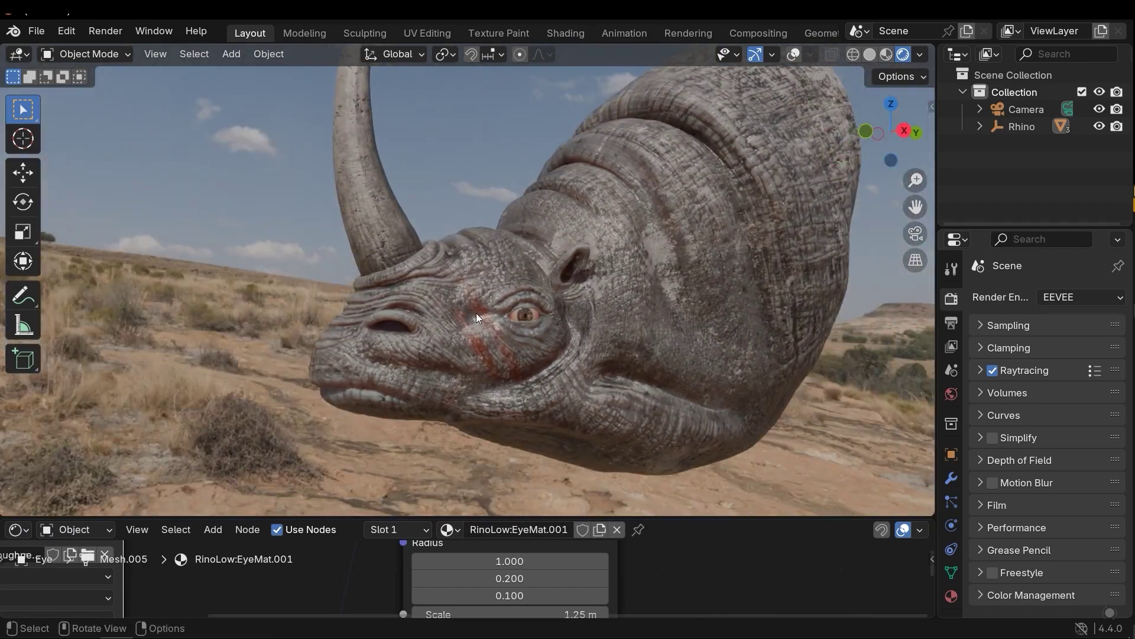
{"action": "left_click_drag", "start_coordinate": [353, 515], "coordinate": [118, 321]}
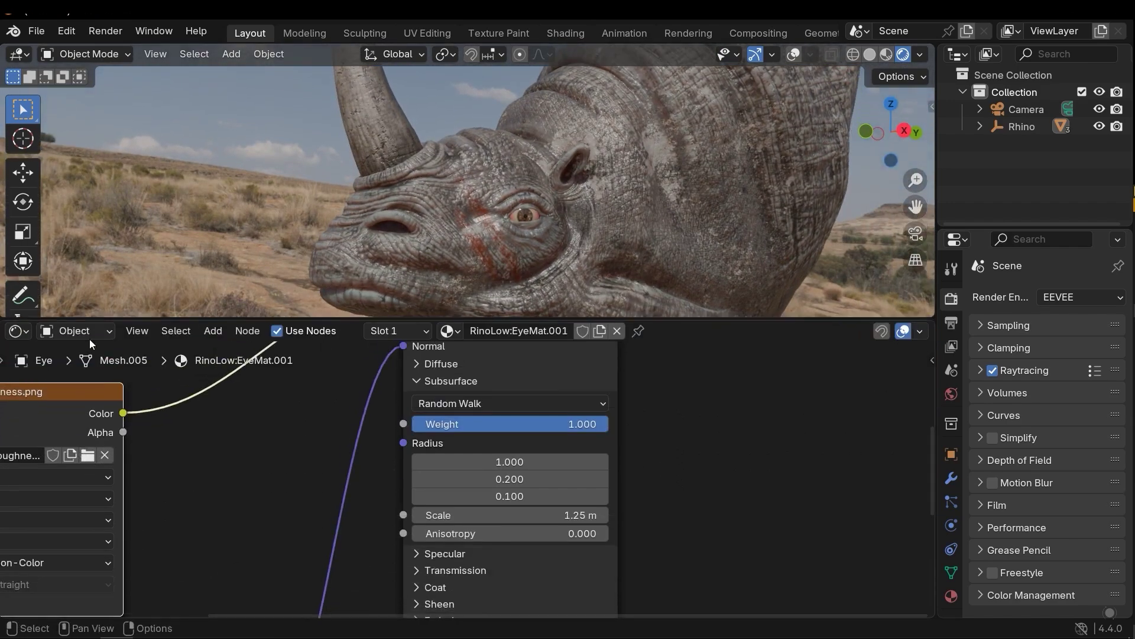
{"action": "left_click", "coordinate": [22, 332]}
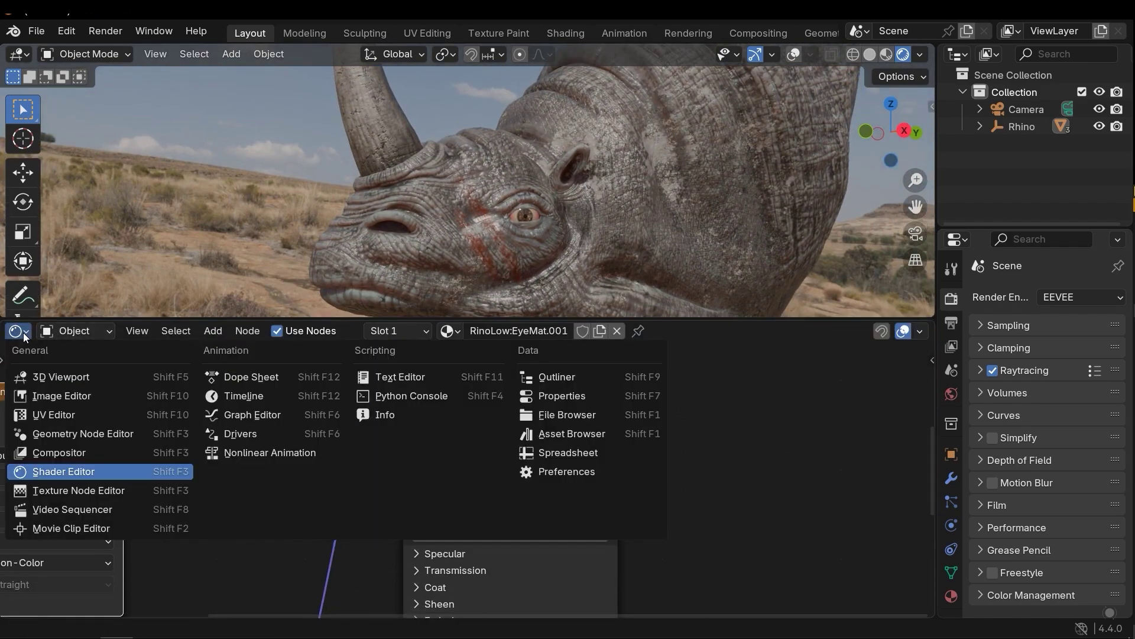
{"action": "left_click", "coordinate": [63, 454]}
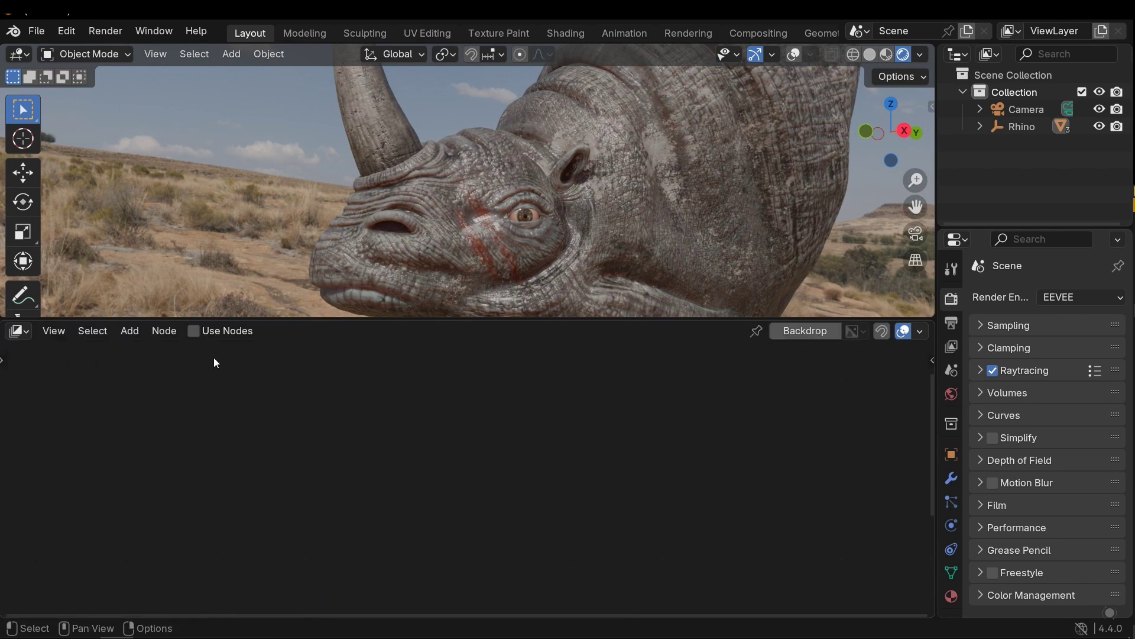
{"action": "left_click", "coordinate": [212, 336]}
{"action": "key", "text": "Home"}
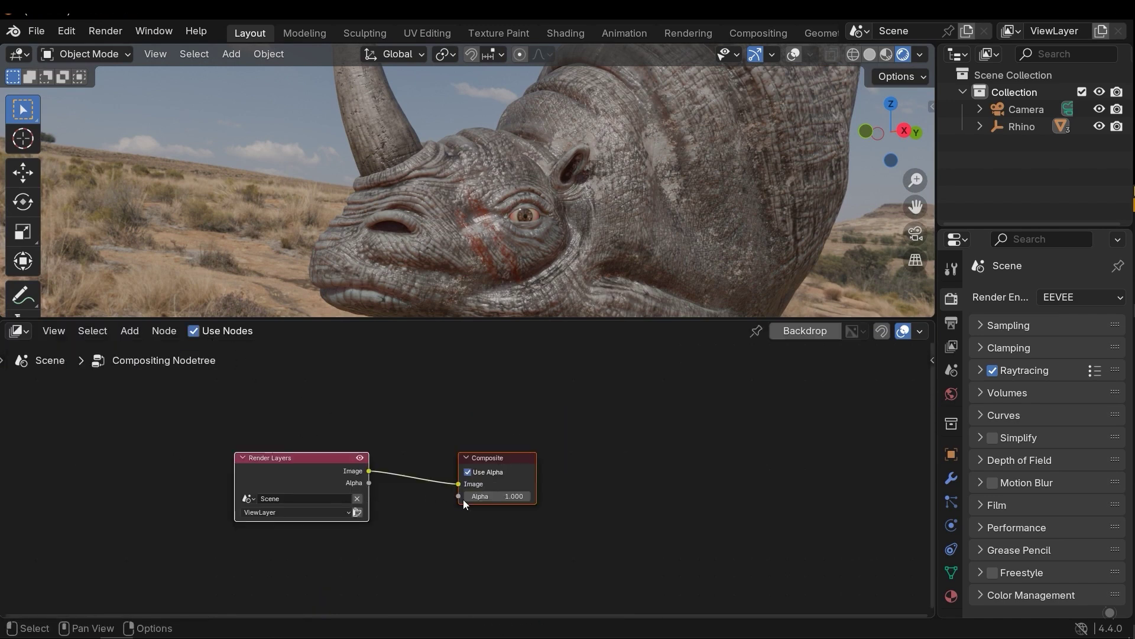
Move the Composite node away from Render Layers and insert a Glare node on the Image link between them.
{"action": "left_click_drag", "start_coordinate": [440, 476], "coordinate": [737, 485]}
{"action": "middle_click_drag", "start_coordinate": [417, 457], "coordinate": [405, 434]}
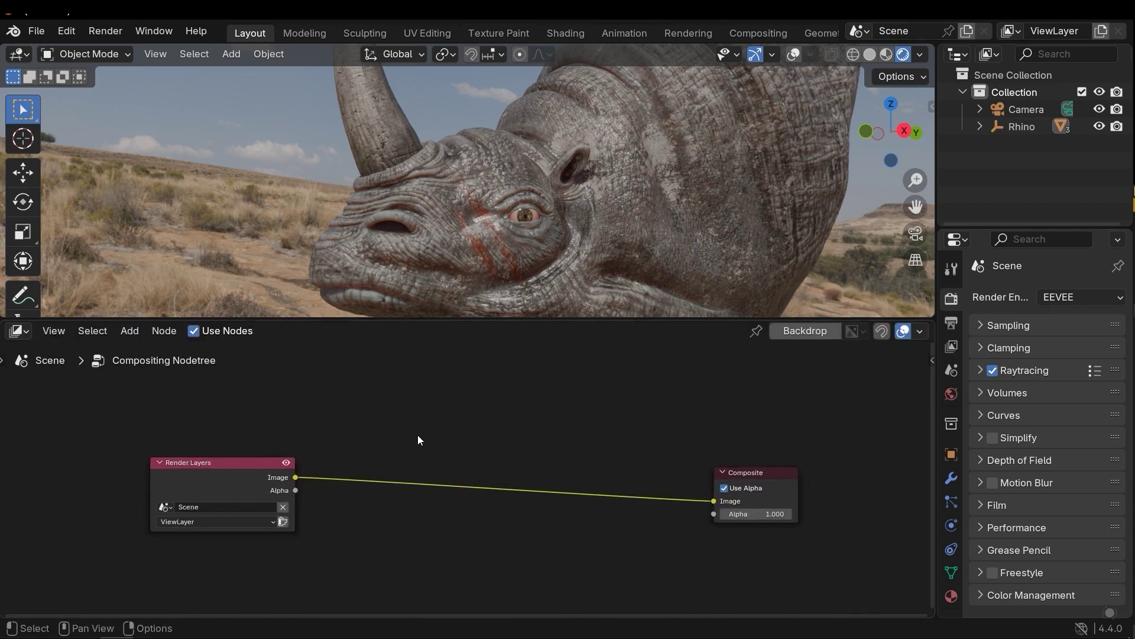
{"action": "key", "text": "shift+a"}
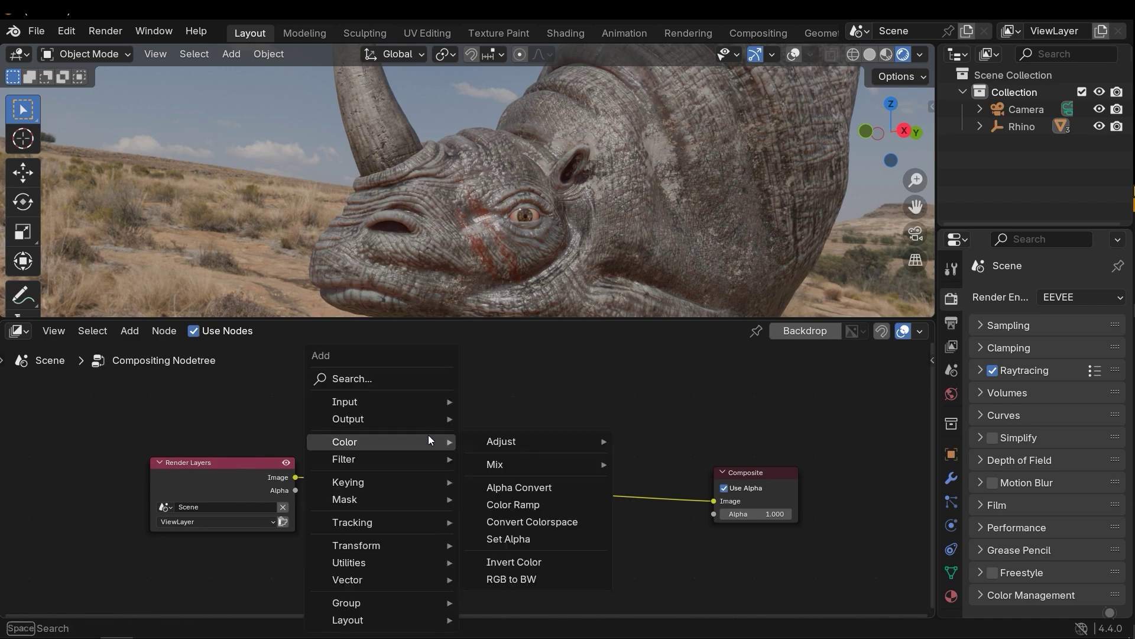
{"action": "type", "text": "gla"}
{"action": "key", "text": "Return"}
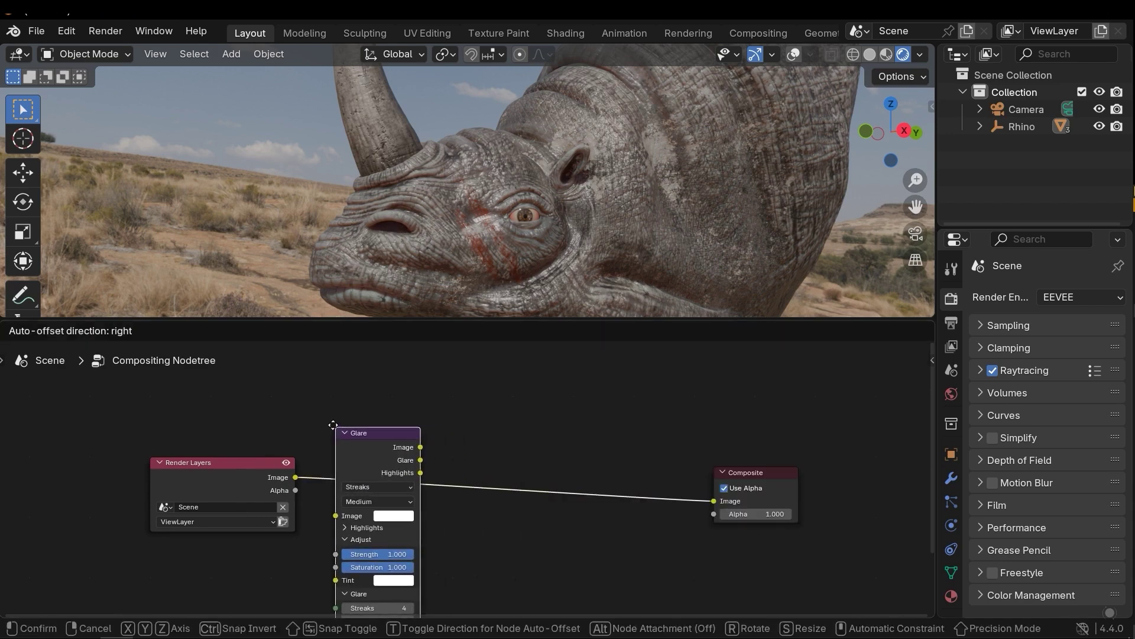
{"action": "left_click", "coordinate": [345, 409]}
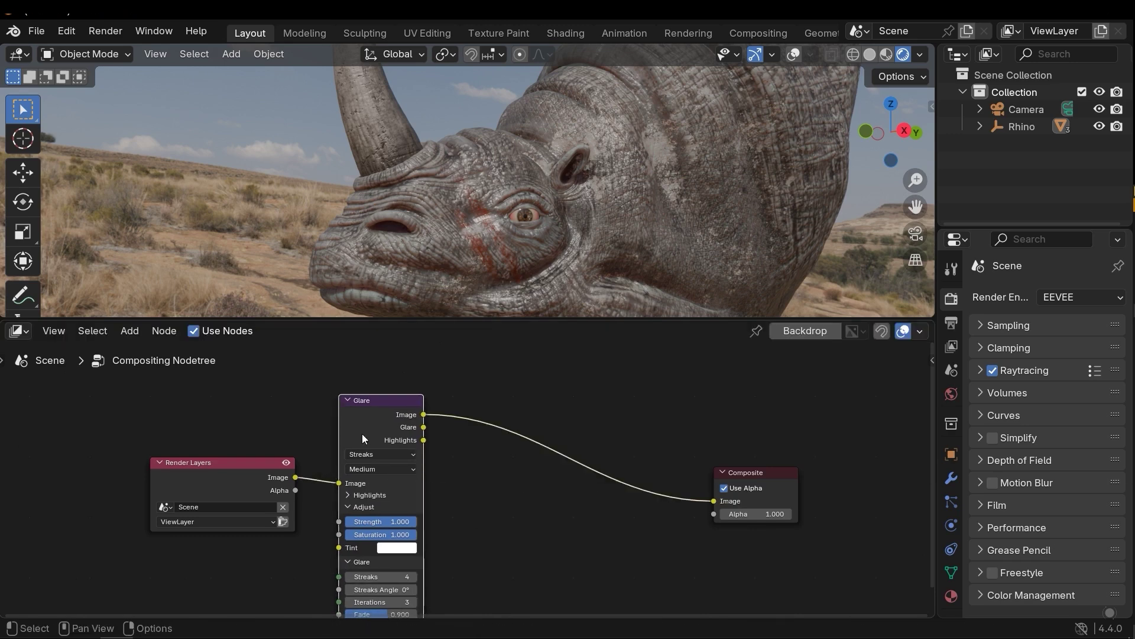
Set the Glare node's type to Fog Glow.
{"action": "middle_click_drag", "start_coordinate": [447, 474], "coordinate": [509, 488]}
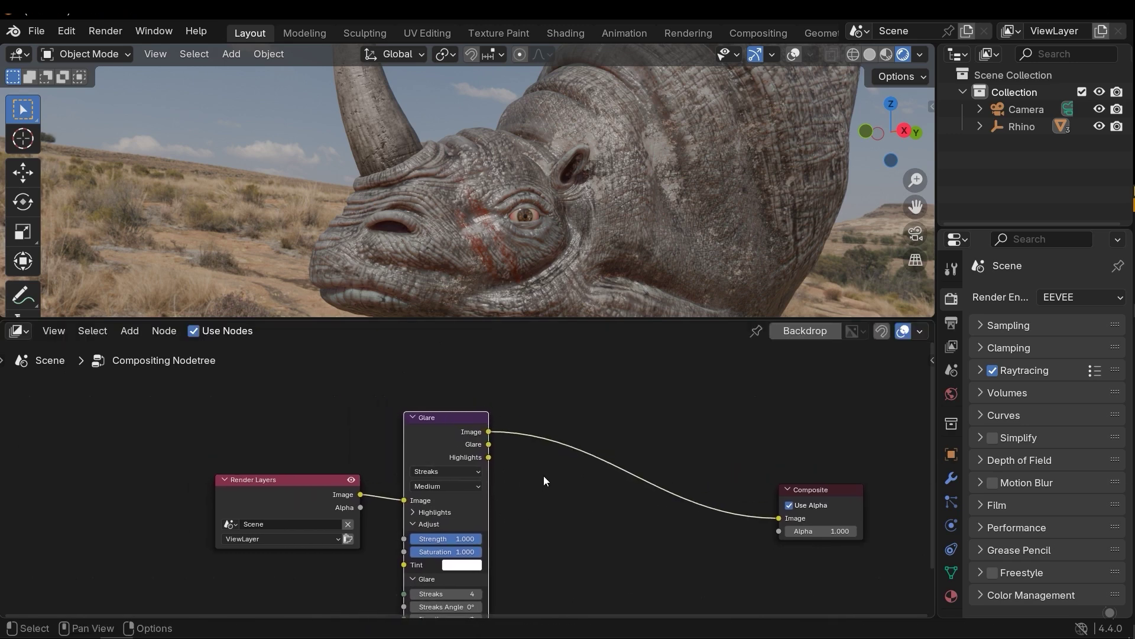
{"action": "scroll", "coordinate": [544, 475], "scroll_direction": "up", "scroll_amount": 2}
{"action": "left_click", "coordinate": [438, 468]}
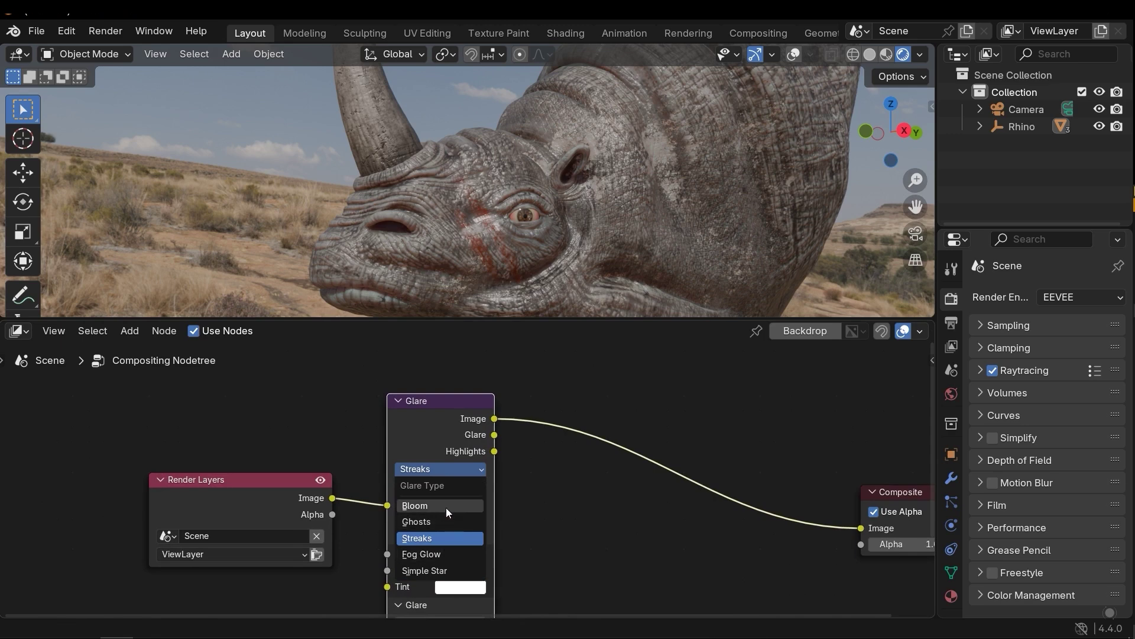
{"action": "left_click", "coordinate": [453, 552]}
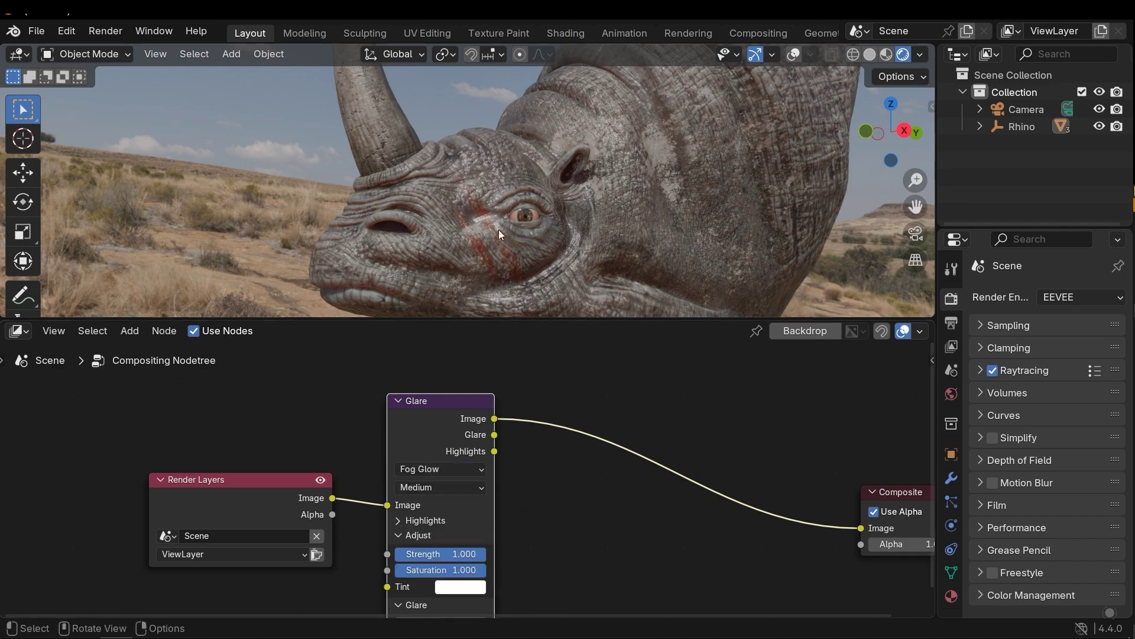
Set the viewport shading's Compositor option to Always so the rendered 3D view uses the compositing nodes.
{"action": "scroll", "coordinate": [655, 465], "scroll_direction": "up", "scroll_amount": 1}
{"action": "middle_click_drag", "start_coordinate": [655, 451], "coordinate": [654, 465]}
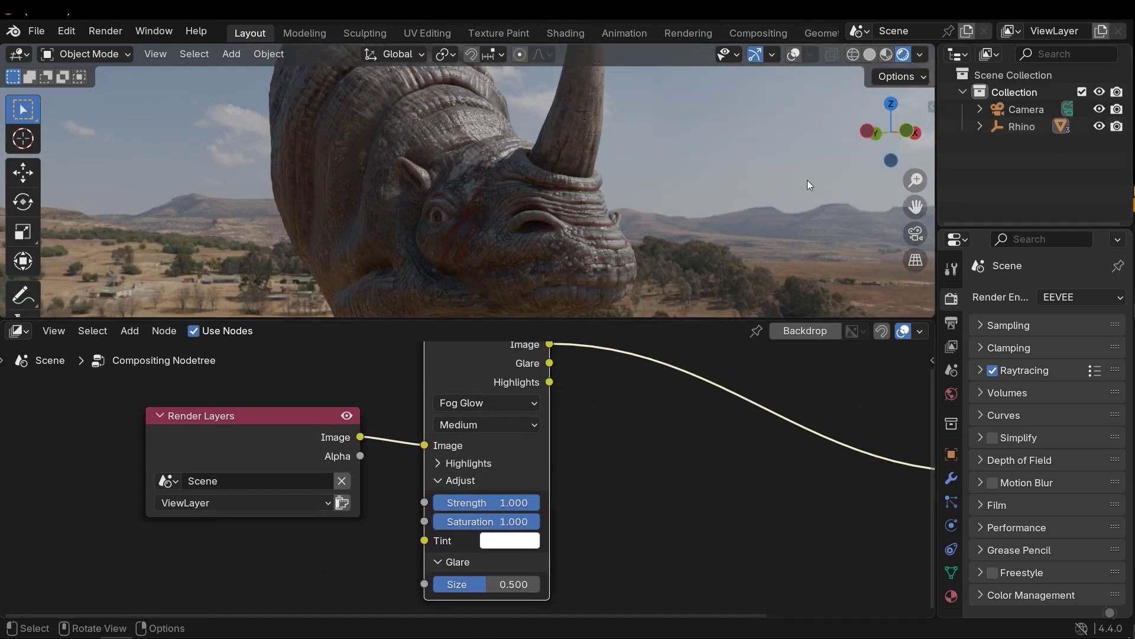
{"action": "left_click", "coordinate": [921, 55]}
{"action": "left_click", "coordinate": [921, 55]}
{"action": "left_click", "coordinate": [961, 308]}
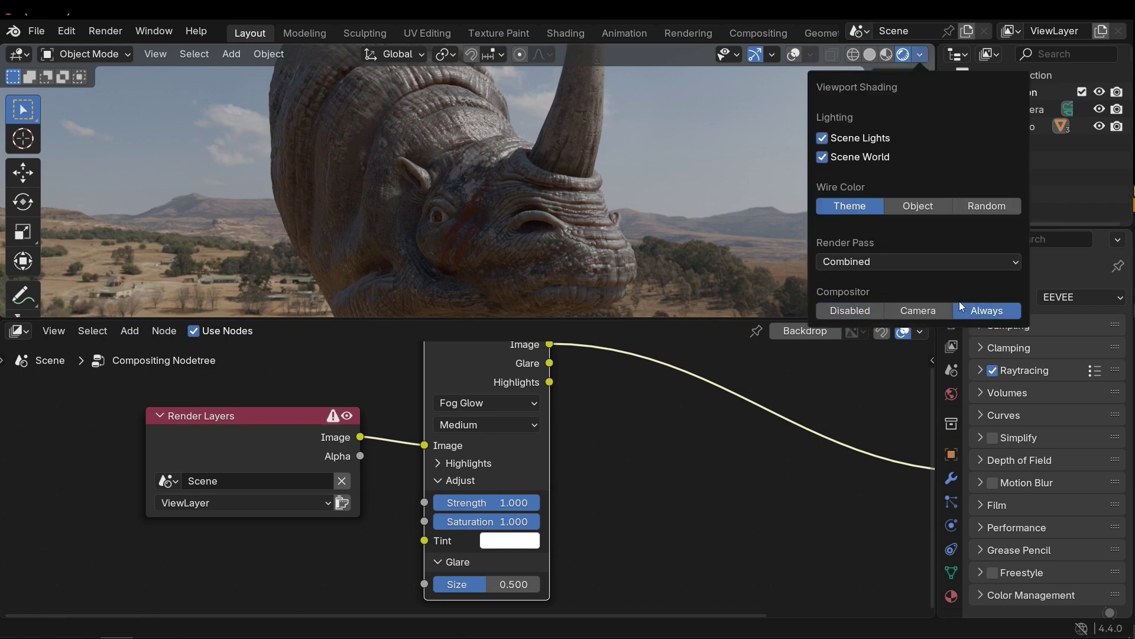
Set the Glare node's Size to 1.000 and its Highlights Threshold to 0.200.
{"action": "mouse_move", "coordinate": [673, 221]}
{"action": "middle_mouse_down"}
{"action": "mouse_move", "coordinate": [613, 219]}
{"action": "mouse_move", "coordinate": [667, 207]}
{"action": "middle_mouse_up"}
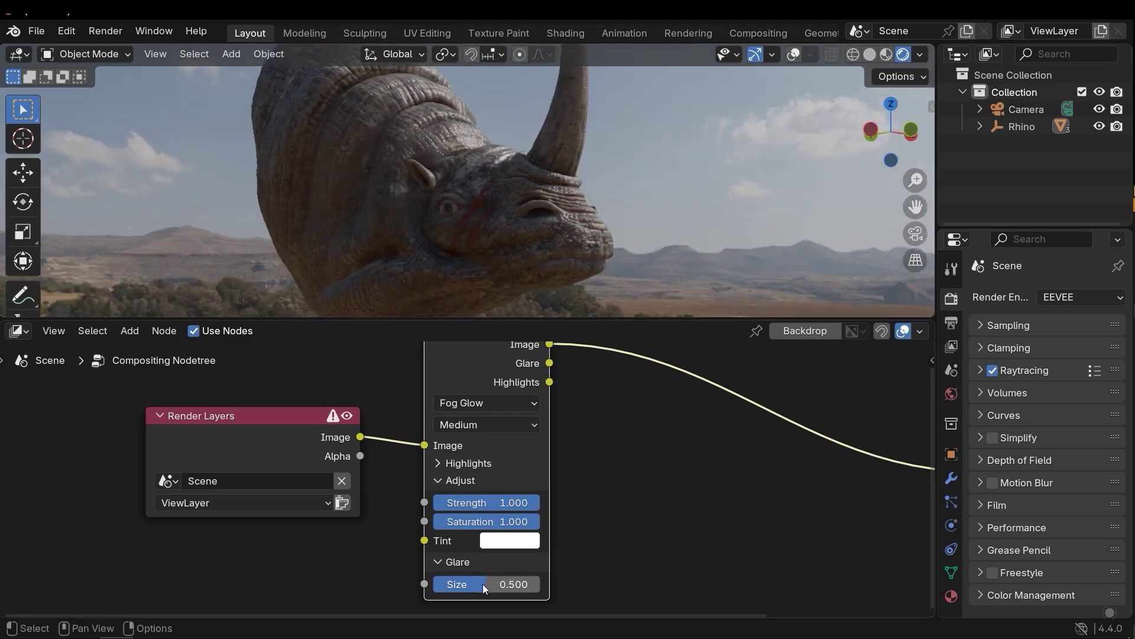
{"action": "left_click_drag", "start_coordinate": [483, 583], "coordinate": [539, 583]}
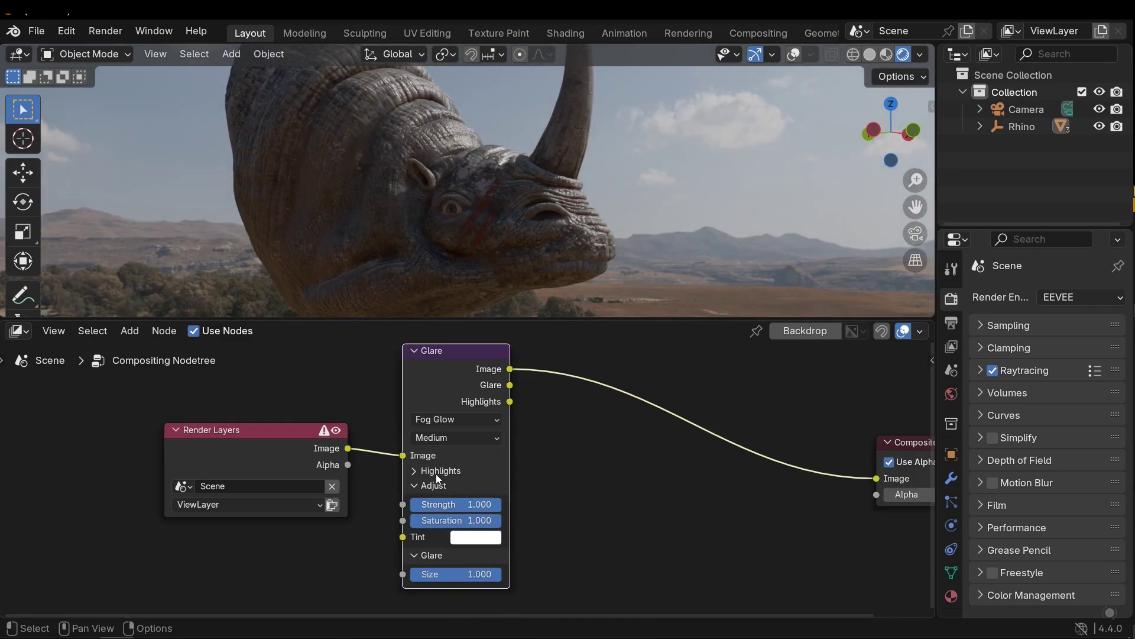
{"action": "left_click", "coordinate": [437, 472]}
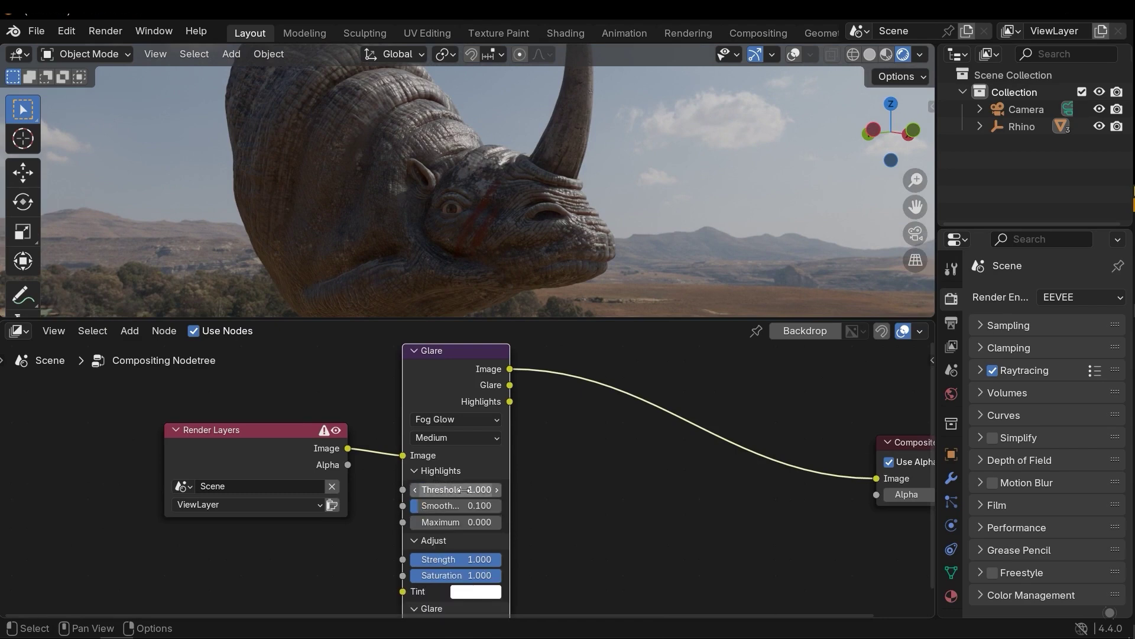
{"action": "middle_click_drag", "start_coordinate": [511, 495], "coordinate": [547, 483]}
{"action": "left_click_drag", "start_coordinate": [504, 482], "coordinate": [460, 482]}
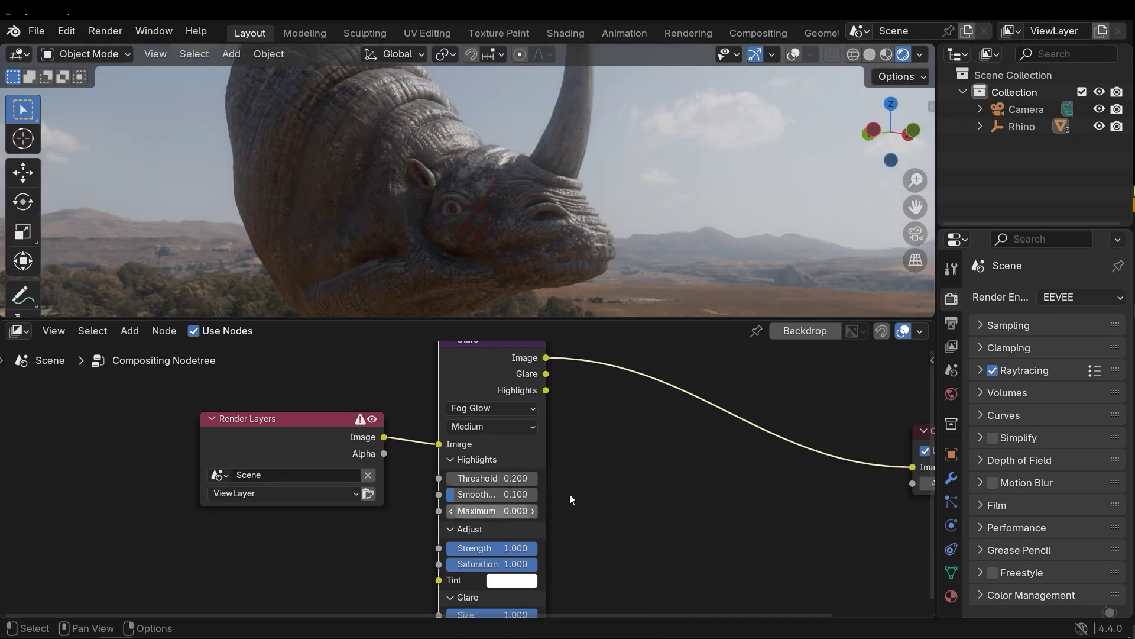
Set the Glare node's Highlights Threshold to 0.3 and check the glow on the rhino.
{"action": "middle_click_drag", "start_coordinate": [604, 477], "coordinate": [613, 491]}
{"action": "middle_click_drag", "start_coordinate": [622, 188], "coordinate": [627, 248]}
{"action": "left_click", "coordinate": [516, 492]}
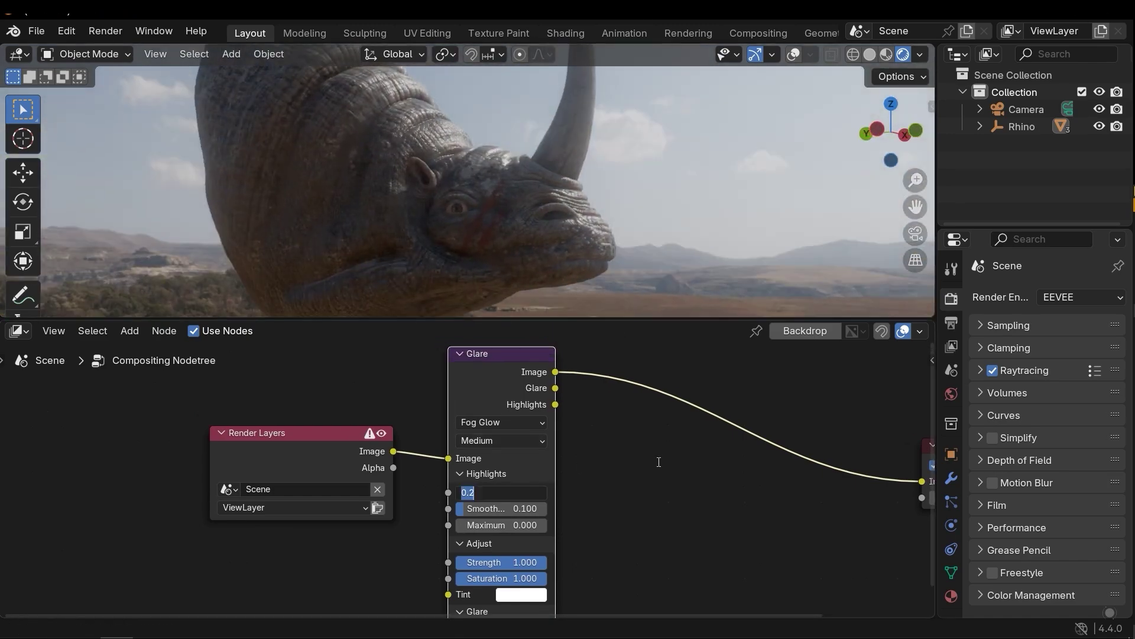
{"action": "type", "text": ".3"}
{"action": "key", "text": "Return"}
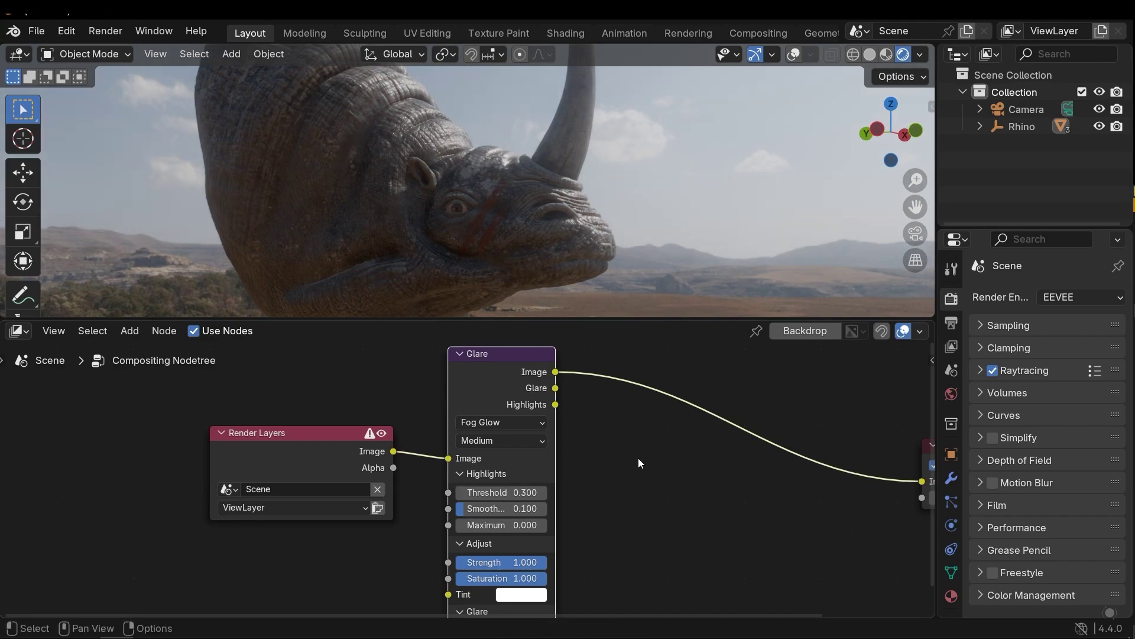
{"action": "middle_click_drag", "start_coordinate": [608, 208], "coordinate": [559, 202]}
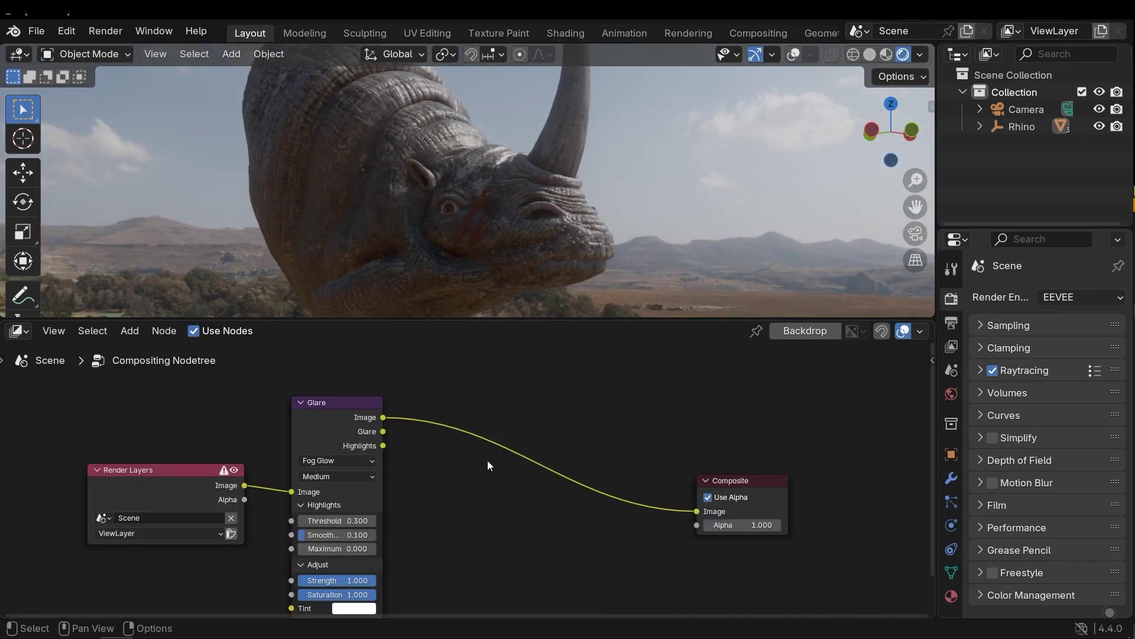
Insert a Lens Distortion node between the Glare and Composite nodes and enable its Fit option.
{"action": "middle_click_drag", "start_coordinate": [487, 460], "coordinate": [451, 487]}
{"action": "key", "text": "shift+a"}
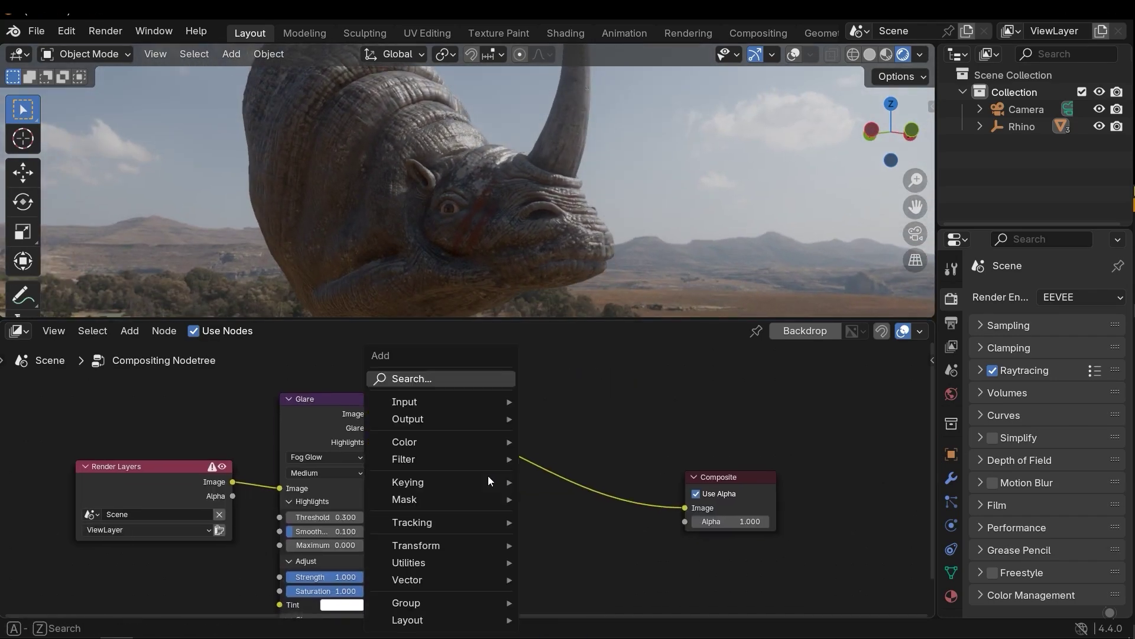
{"action": "type", "text": "len"}
{"action": "key", "text": "Return"}
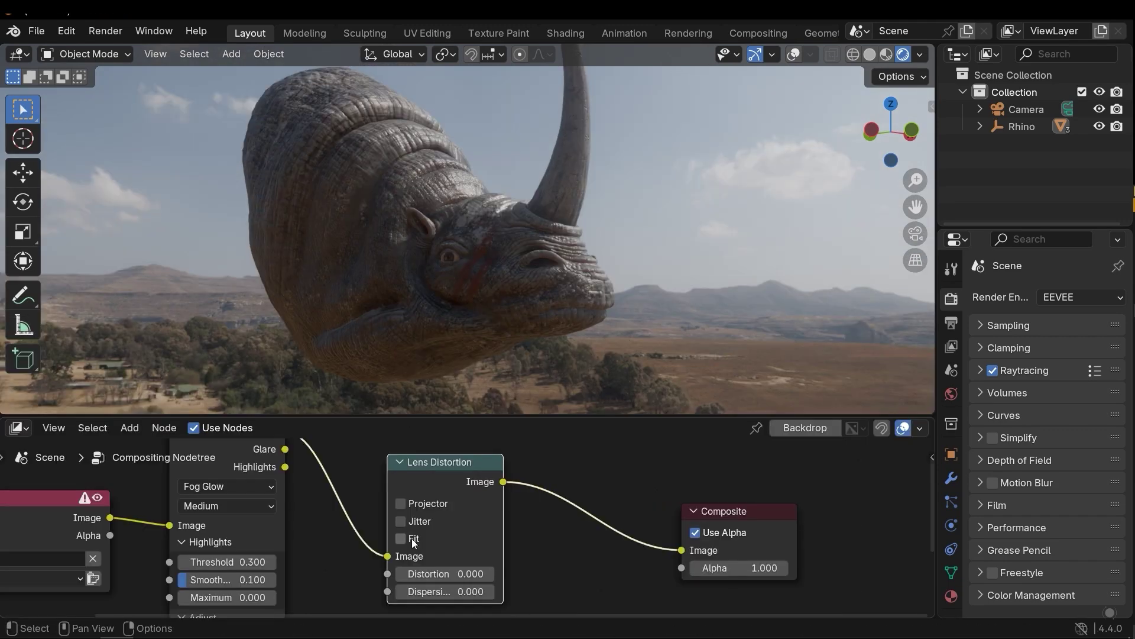
{"action": "left_click", "coordinate": [400, 538]}
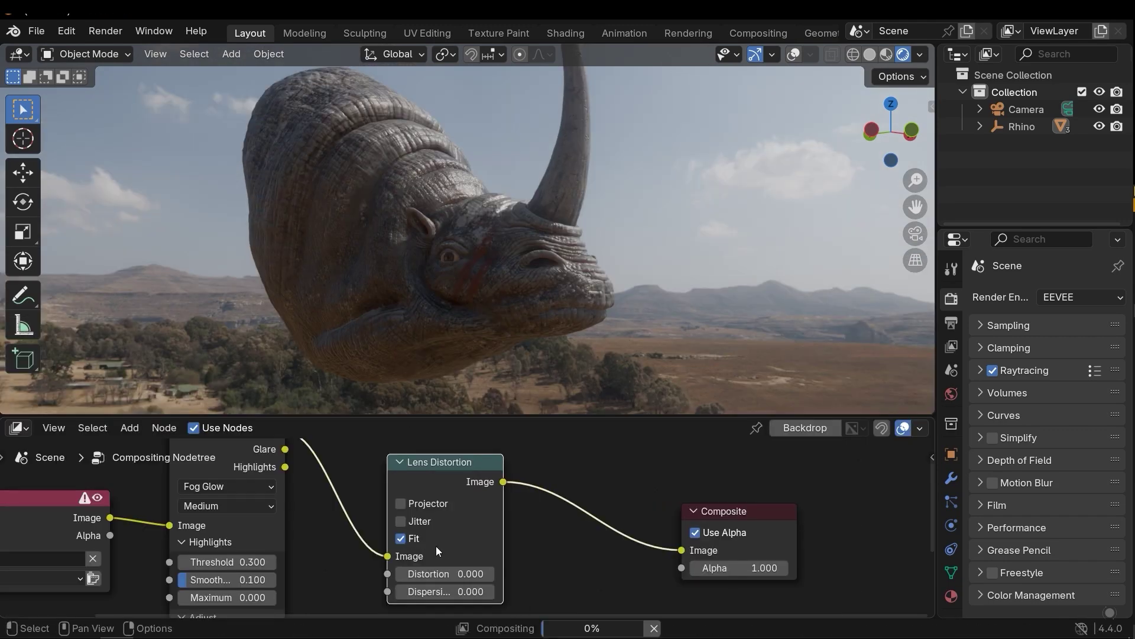
Set the Lens Distortion node's Dispersion to 0.1.
{"action": "scroll", "coordinate": [473, 561], "scroll_direction": "down", "scroll_amount": 1, "text": "shift"}
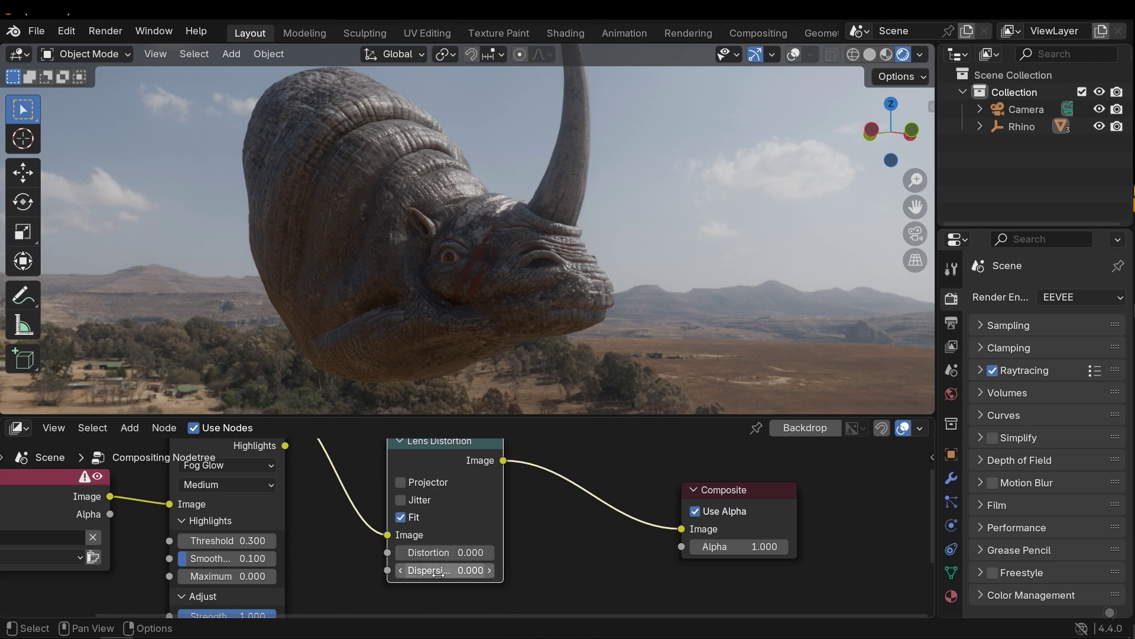
{"action": "mouse_move", "coordinate": [436, 572]}
{"action": "left_mouse_down"}
{"action": "mouse_move", "coordinate": [468, 571]}
{"action": "mouse_move", "coordinate": [438, 572]}
{"action": "mouse_move", "coordinate": [456, 573]}
{"action": "left_mouse_up"}
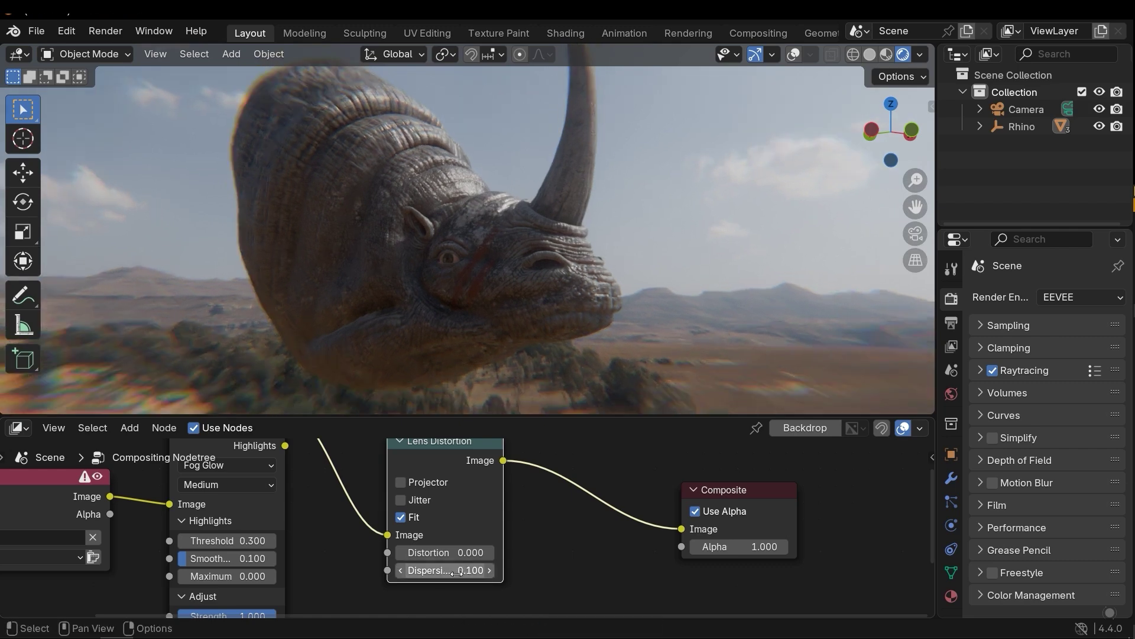
{"action": "left_click", "coordinate": [454, 571]}
{"action": "type", "text": "0.1"}
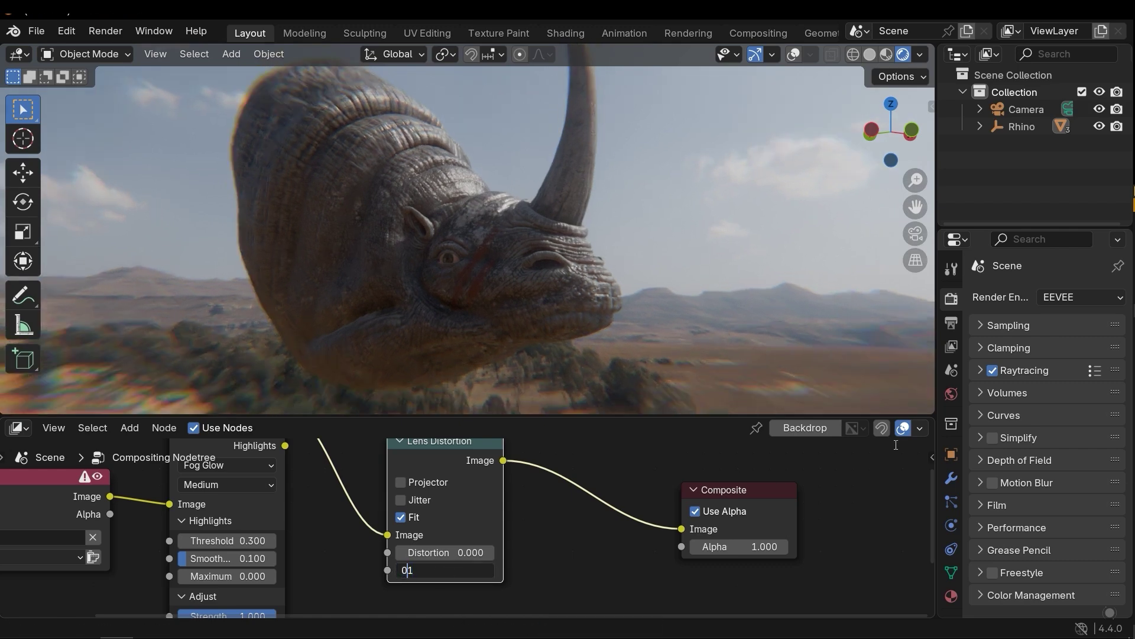
{"action": "key", "text": "Return"}
Enlarge the 3D viewport and set the Lens Distortion node's Dispersion to 0.04.
{"action": "left_click_drag", "start_coordinate": [655, 415], "coordinate": [649, 467]}
{"action": "left_click", "coordinate": [443, 596]}
{"action": "type", "text": "0.05"}
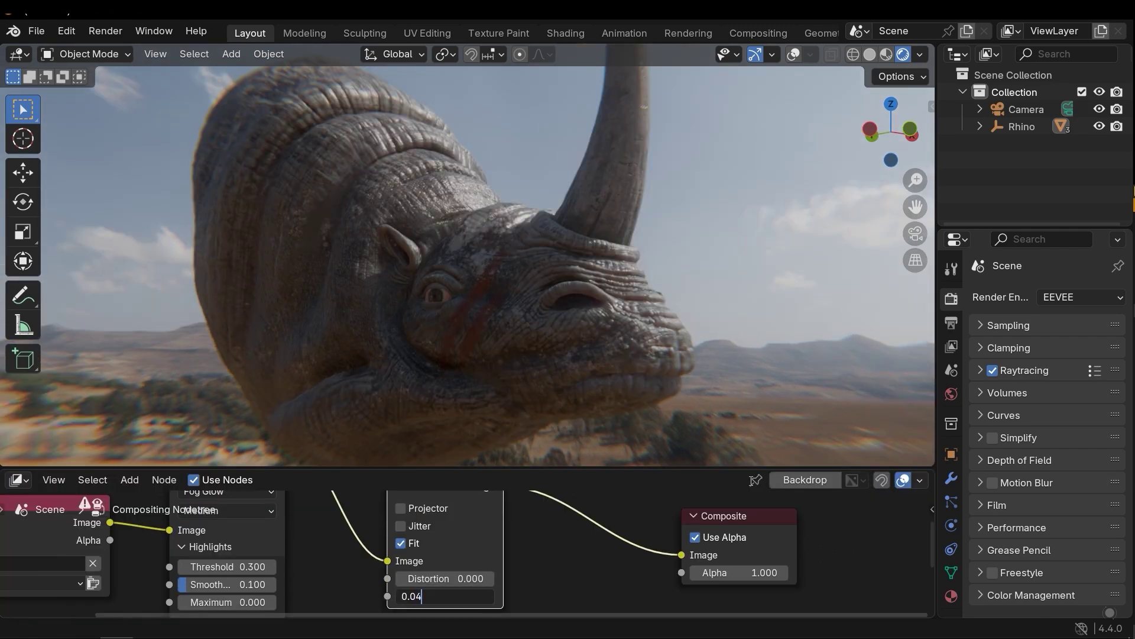
{"action": "key", "text": "Return"}
Give the 3D viewport more height than the compositor and look at the rhino through the scene camera.
{"action": "left_click_drag", "start_coordinate": [575, 467], "coordinate": [576, 548]}
{"action": "middle_click_drag", "start_coordinate": [532, 390], "coordinate": [614, 374]}
{"action": "key", "text": "KP_0"}
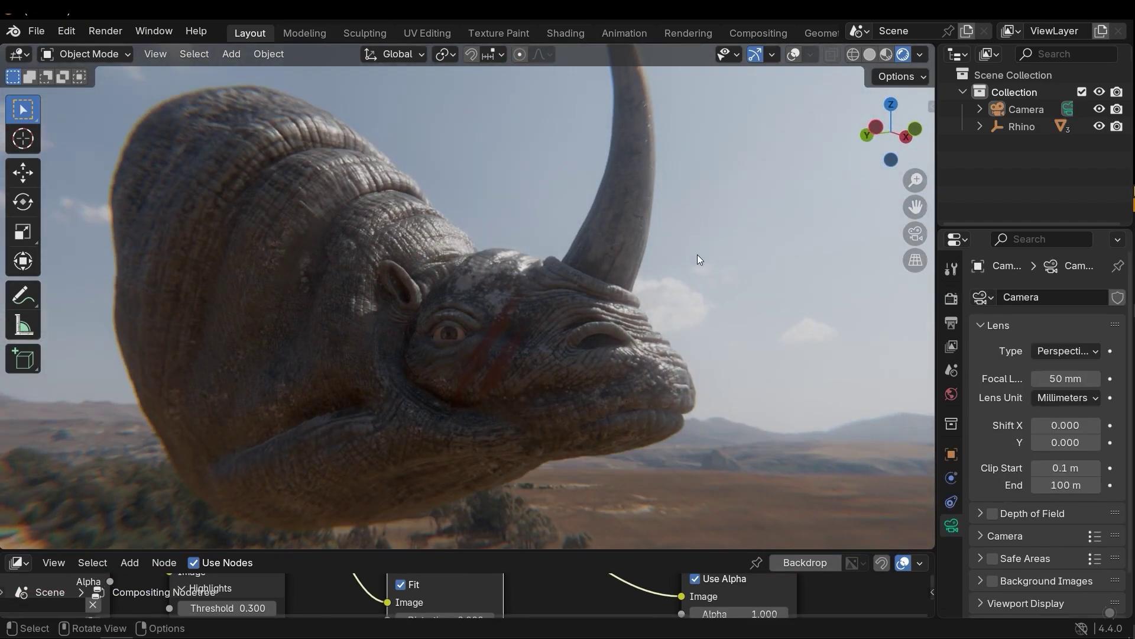
{"action": "middle_click_drag", "start_coordinate": [649, 295], "coordinate": [655, 321]}
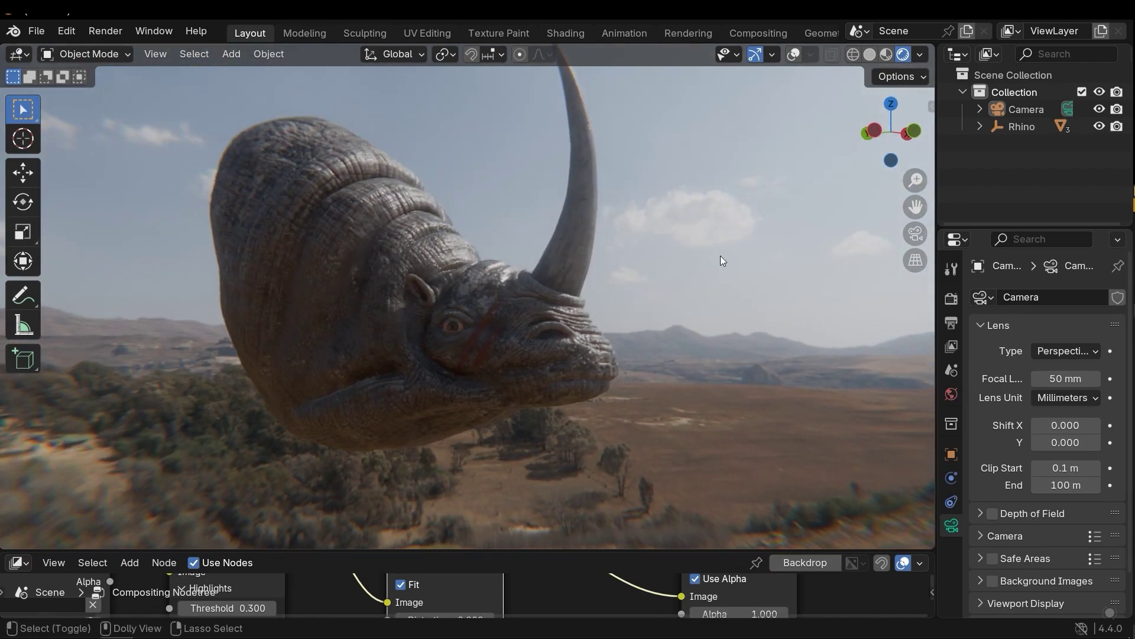
{"action": "key", "text": "KP_0"}
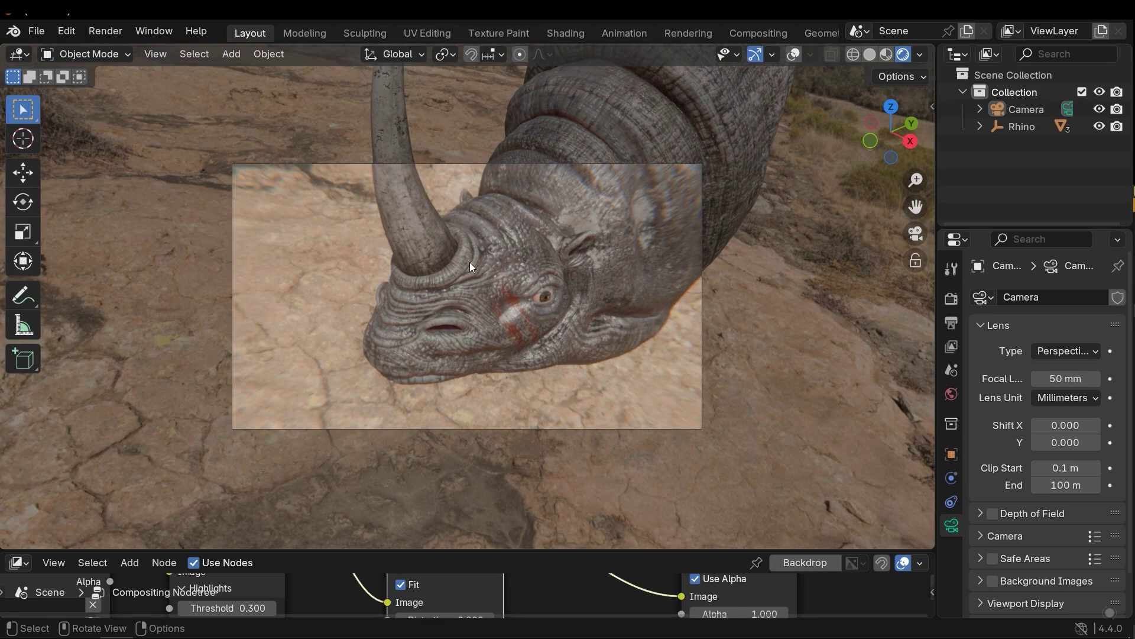
{"action": "scroll", "coordinate": [472, 266], "scroll_direction": "up", "scroll_amount": 3}
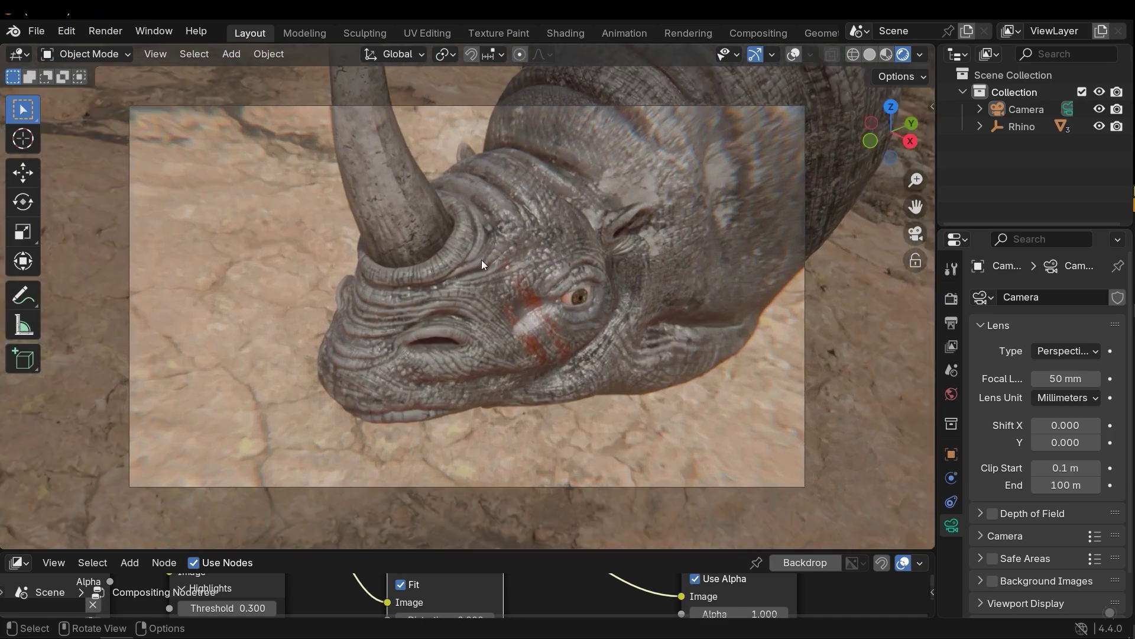
{"action": "scroll", "coordinate": [482, 263], "scroll_direction": "up", "scroll_amount": 1}
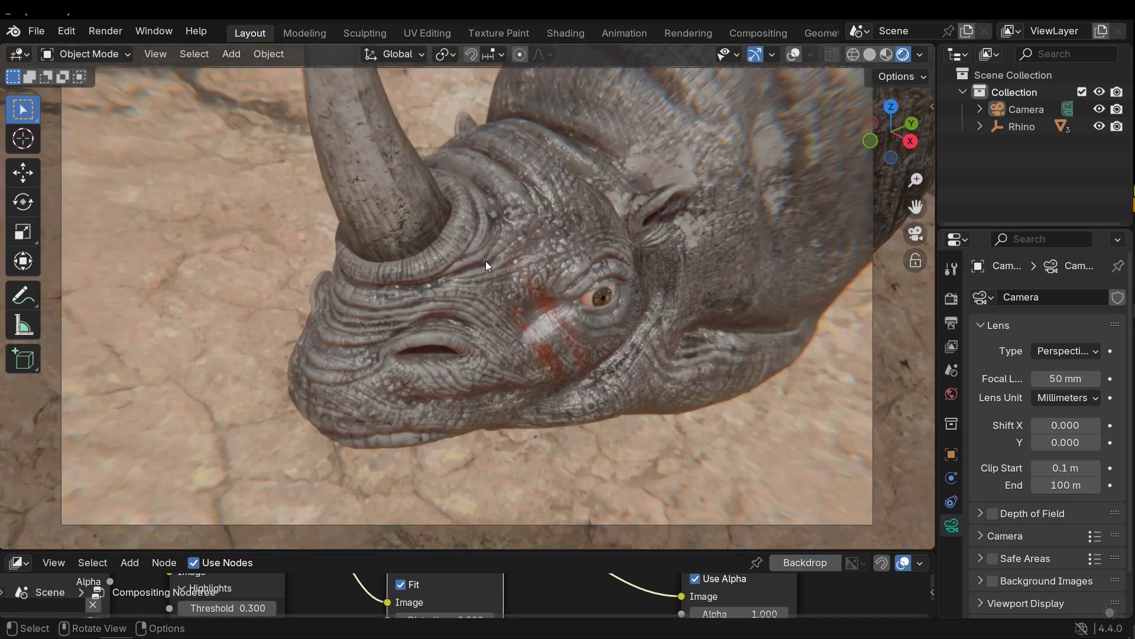
{"action": "middle_click_drag", "start_coordinate": [487, 265], "coordinate": [512, 322]}
{"action": "key", "text": "KP_0"}
Turn on the Camera to View lock so the camera follows viewport navigation.
{"action": "key", "text": "n"}
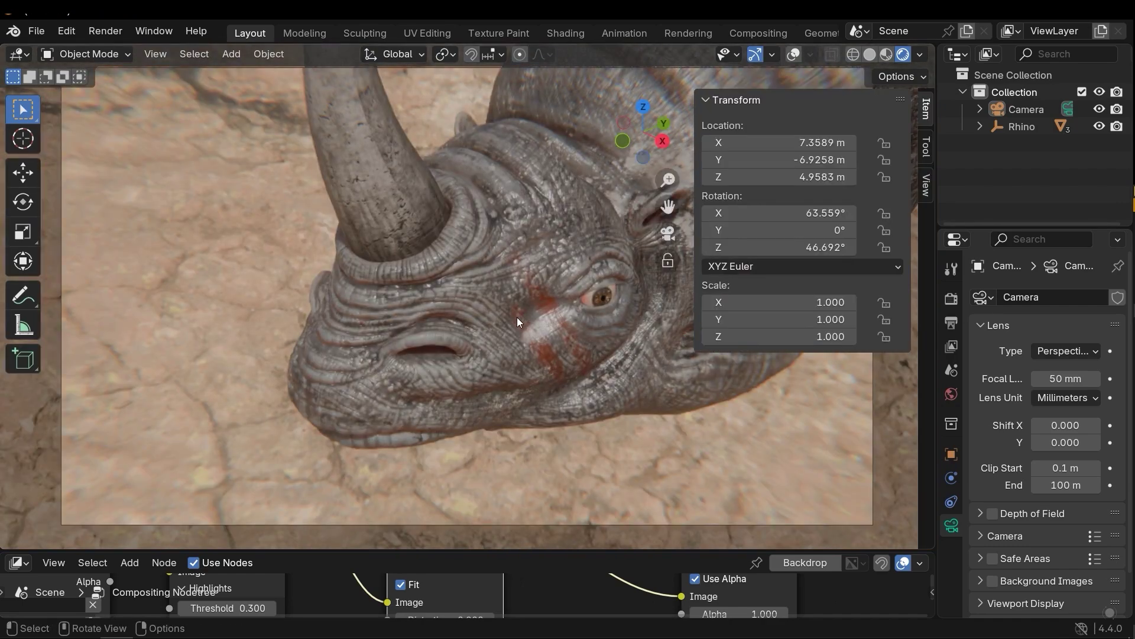
{"action": "left_click", "coordinate": [927, 185]}
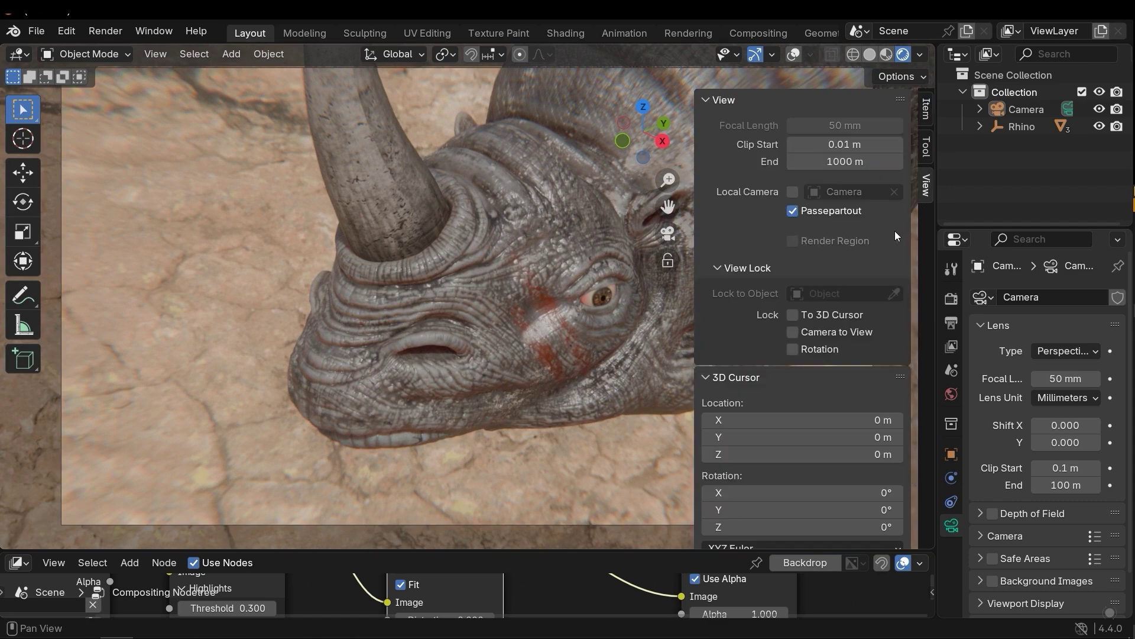
{"action": "left_click", "coordinate": [792, 332]}
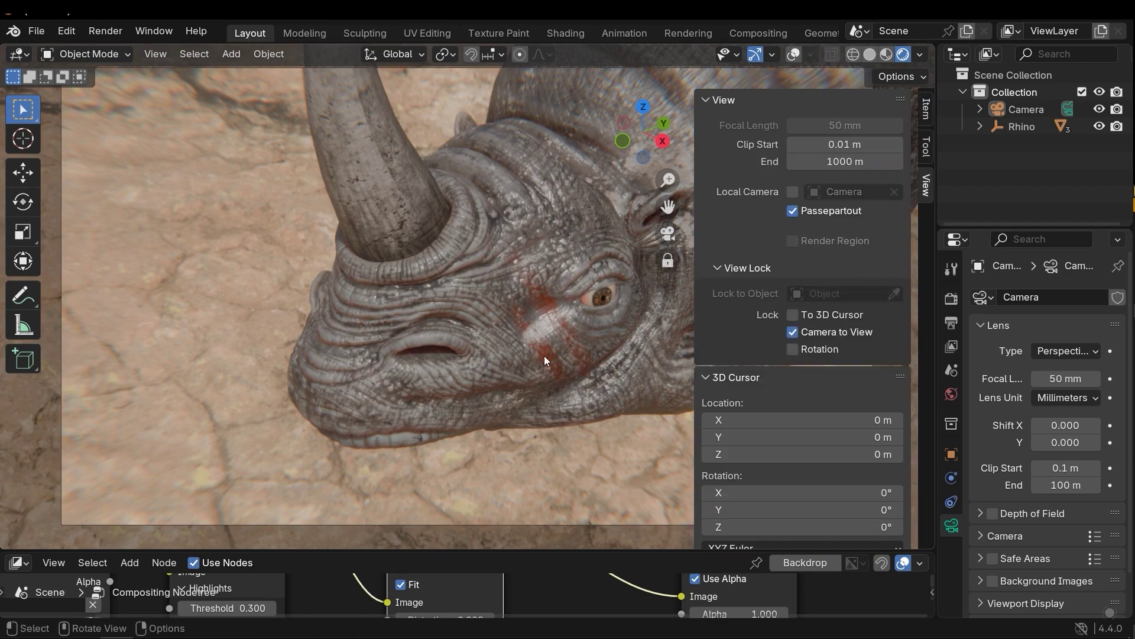
{"action": "key", "text": "n"}
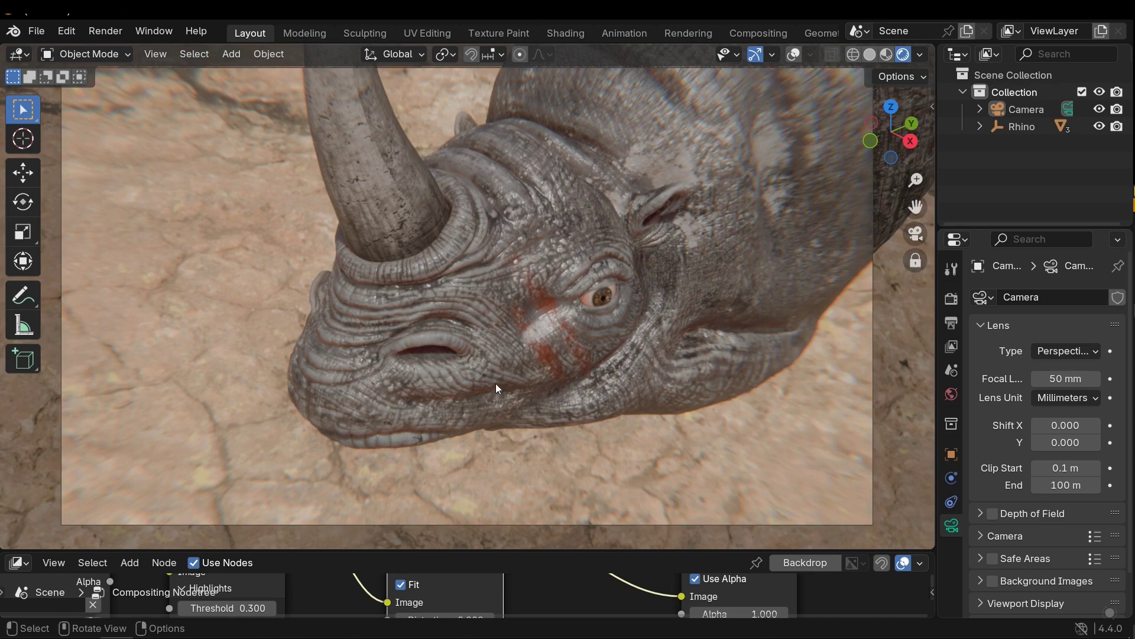
Move the locked camera to a low close-up of the rhino's head against the sky and distant hills.
{"action": "middle_click_drag", "start_coordinate": [439, 357], "coordinate": [491, 310]}
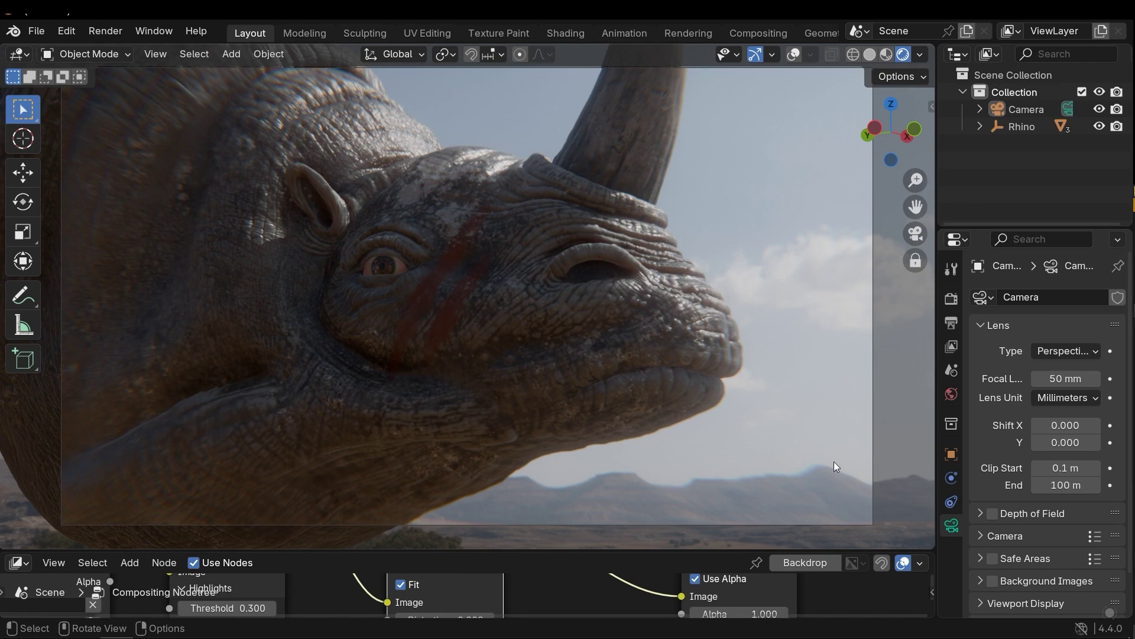
{"action": "scroll", "coordinate": [1068, 410], "scroll_direction": "down", "scroll_amount": 2}
{"action": "scroll", "coordinate": [1067, 410], "scroll_direction": "up", "scroll_amount": 2}
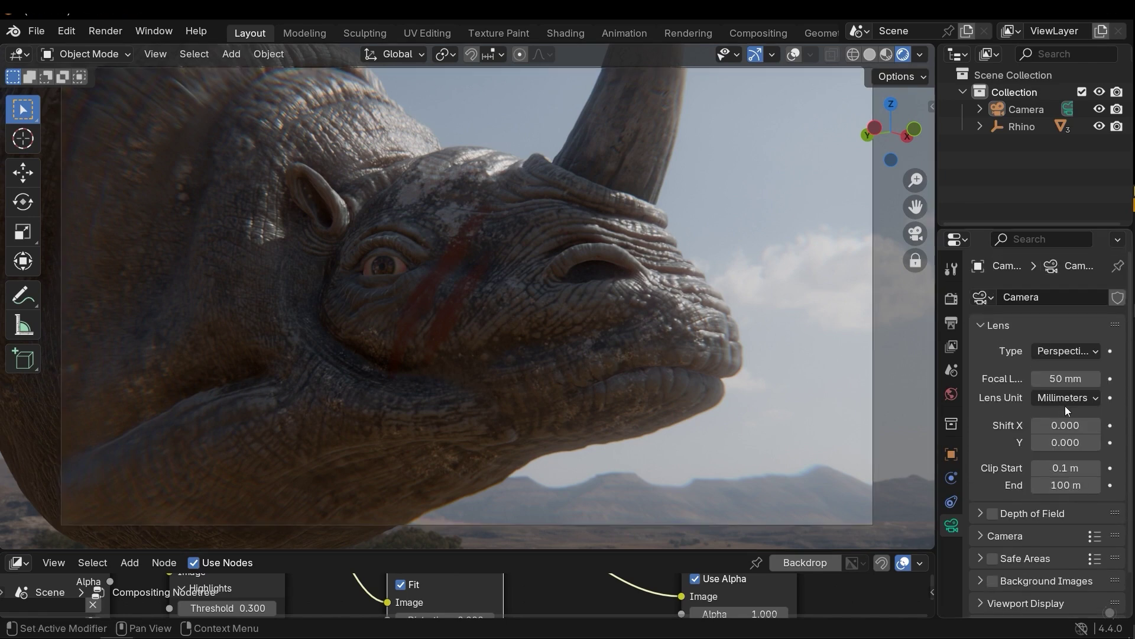
Set the camera's focal length to 40 mm and bring the camera closer to frame the rhino's head.
{"action": "left_click", "coordinate": [1055, 378]}
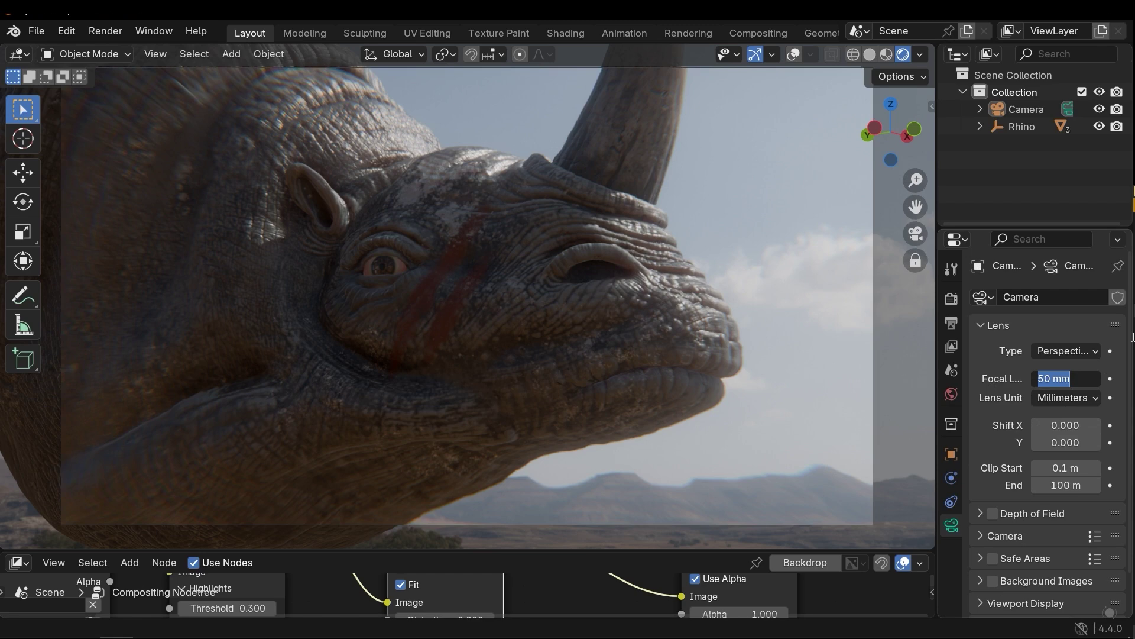
{"action": "type", "text": "40"}
{"action": "key", "text": "Return"}
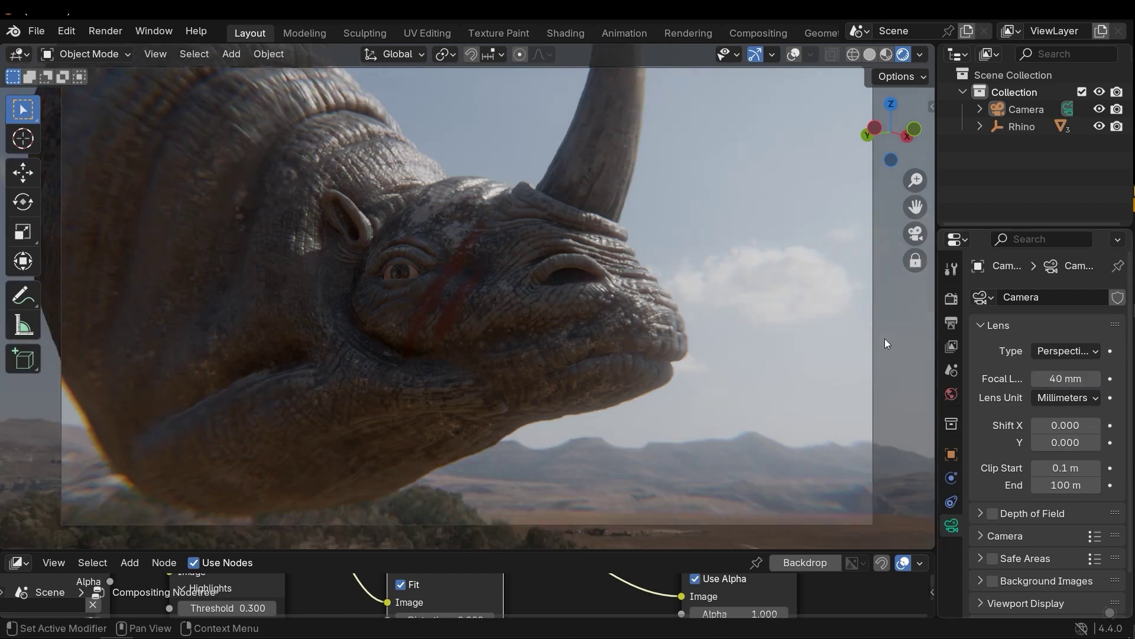
{"action": "scroll", "coordinate": [541, 310], "scroll_direction": "up", "scroll_amount": 1}
{"action": "middle_click_drag", "start_coordinate": [557, 306], "coordinate": [568, 305], "text": "ctrl"}
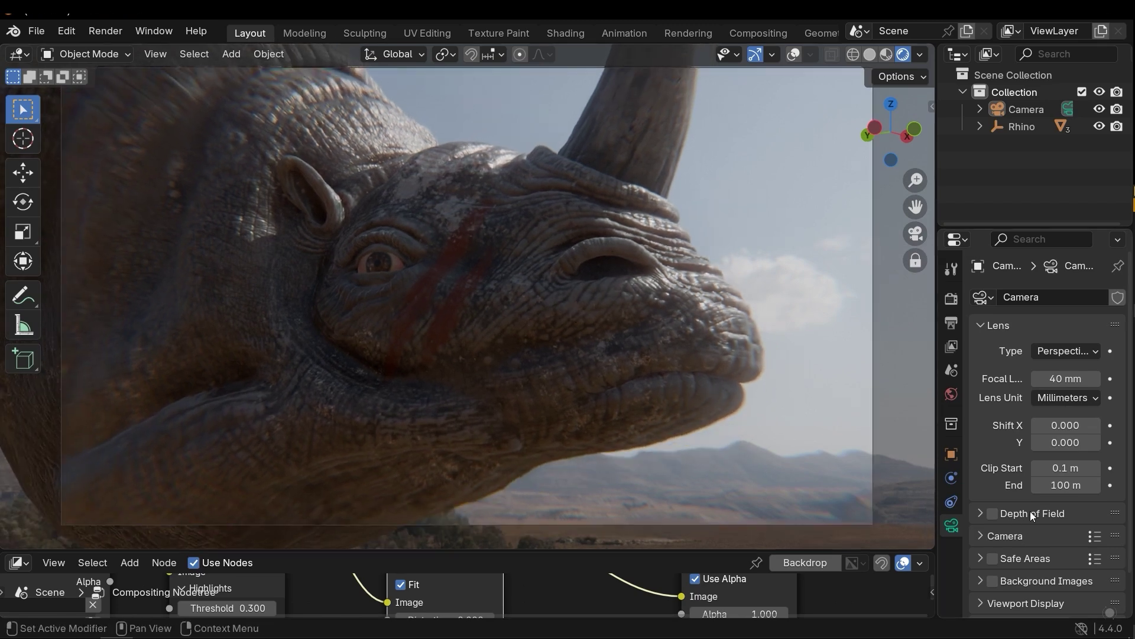
Enable Depth of Field on the camera and expand its focus and aperture settings.
{"action": "scroll", "coordinate": [1024, 492], "scroll_direction": "down", "scroll_amount": 2}
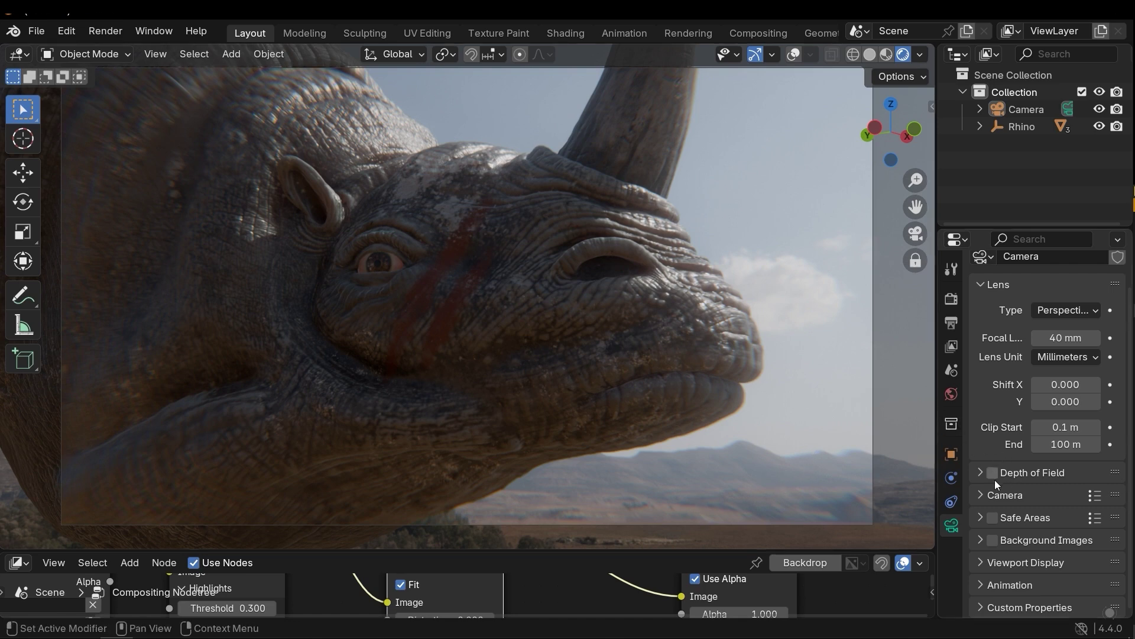
{"action": "left_click", "coordinate": [1032, 482]}
{"action": "left_click", "coordinate": [1034, 482]}
{"action": "scroll", "coordinate": [1061, 507], "scroll_direction": "down", "scroll_amount": 4}
{"action": "scroll", "coordinate": [1061, 502], "scroll_direction": "up", "scroll_amount": 1}
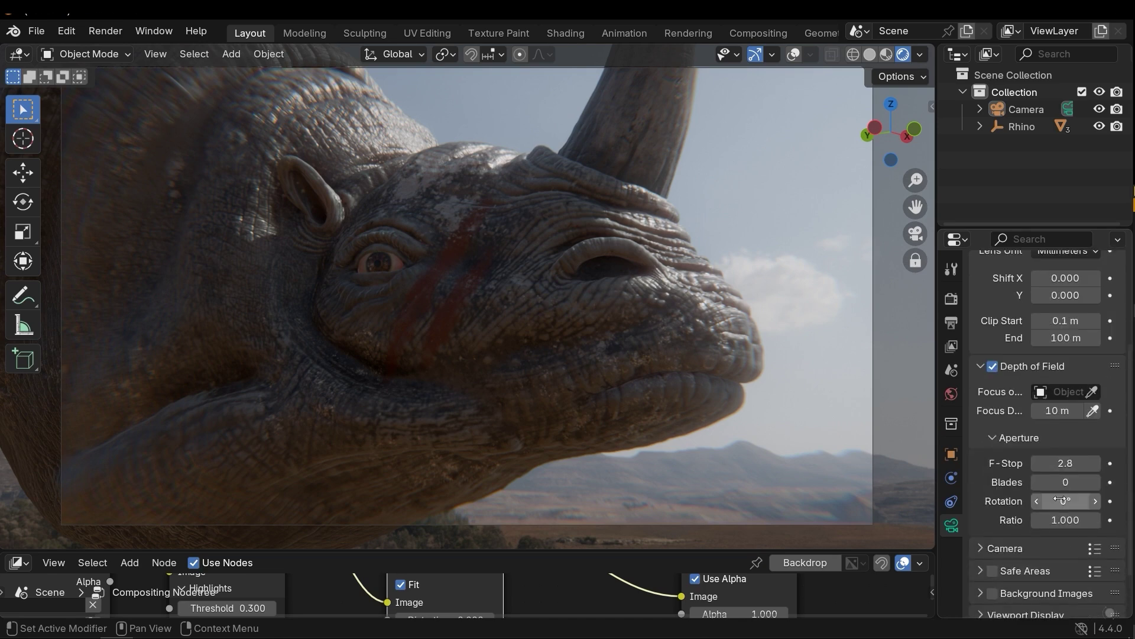
{"action": "scroll", "coordinate": [1063, 501], "scroll_direction": "up", "scroll_amount": 3}
{"action": "scroll", "coordinate": [1066, 478], "scroll_direction": "down", "scroll_amount": 3}
Set the depth of field F-Stop to 0.1 and the Focus Distance to 6.64 m so the rhino's face is sharp.
{"action": "left_click_drag", "start_coordinate": [1056, 410], "coordinate": [1058, 411]}
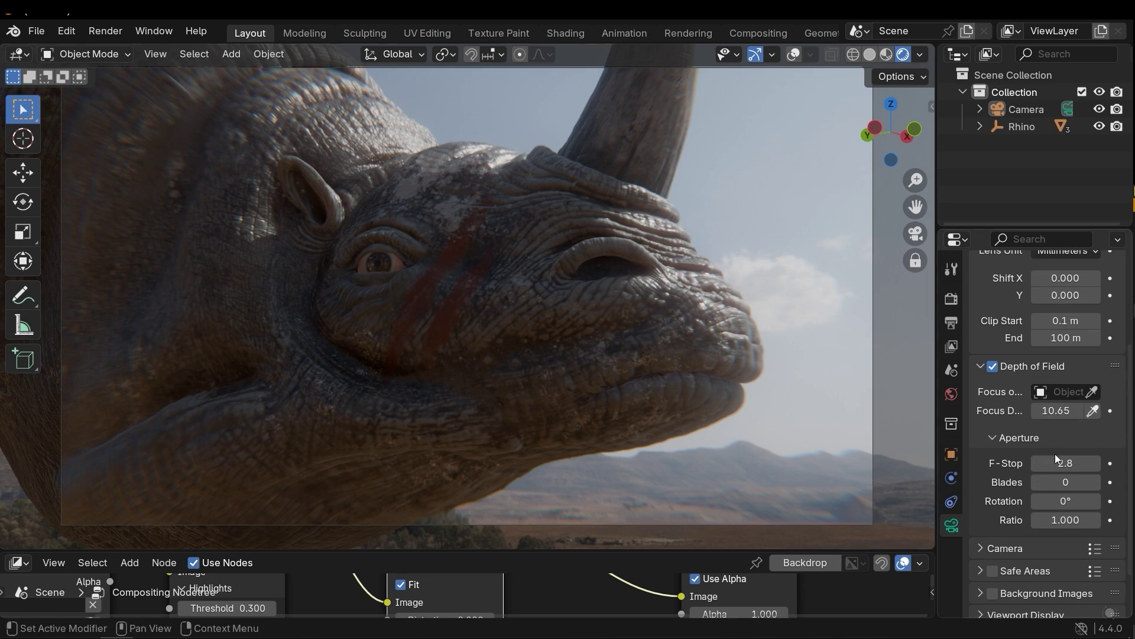
{"action": "left_click_drag", "start_coordinate": [1066, 463], "coordinate": [1047, 463]}
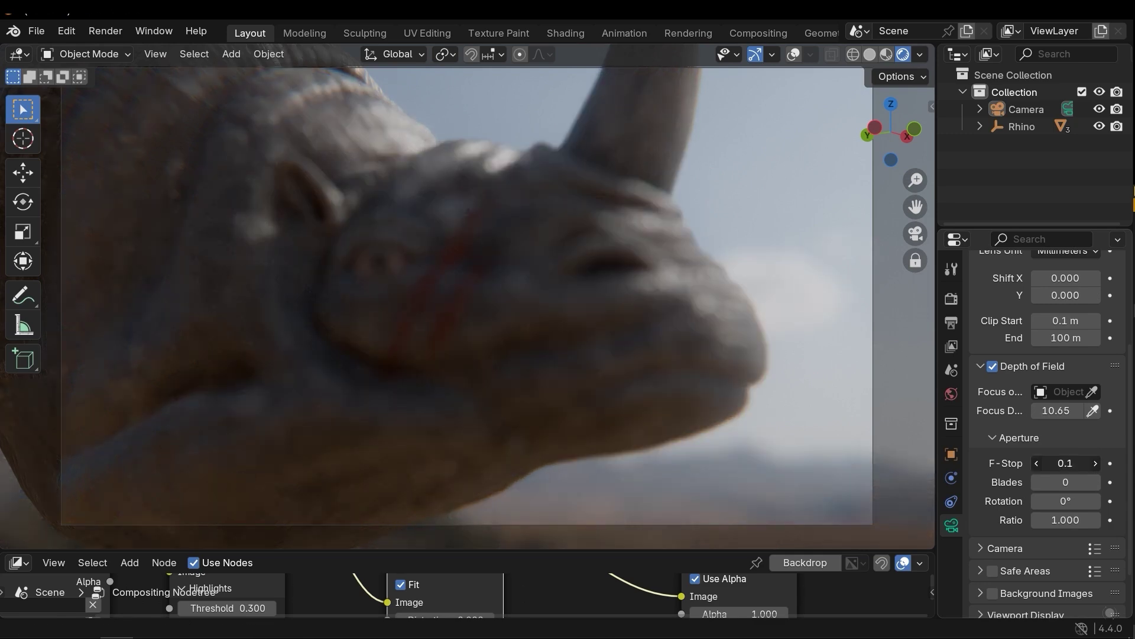
{"action": "mouse_move", "coordinate": [1059, 410]}
{"action": "left_mouse_down"}
{"action": "mouse_move", "coordinate": [1085, 410]}
{"action": "mouse_move", "coordinate": [1053, 410]}
{"action": "left_mouse_up"}
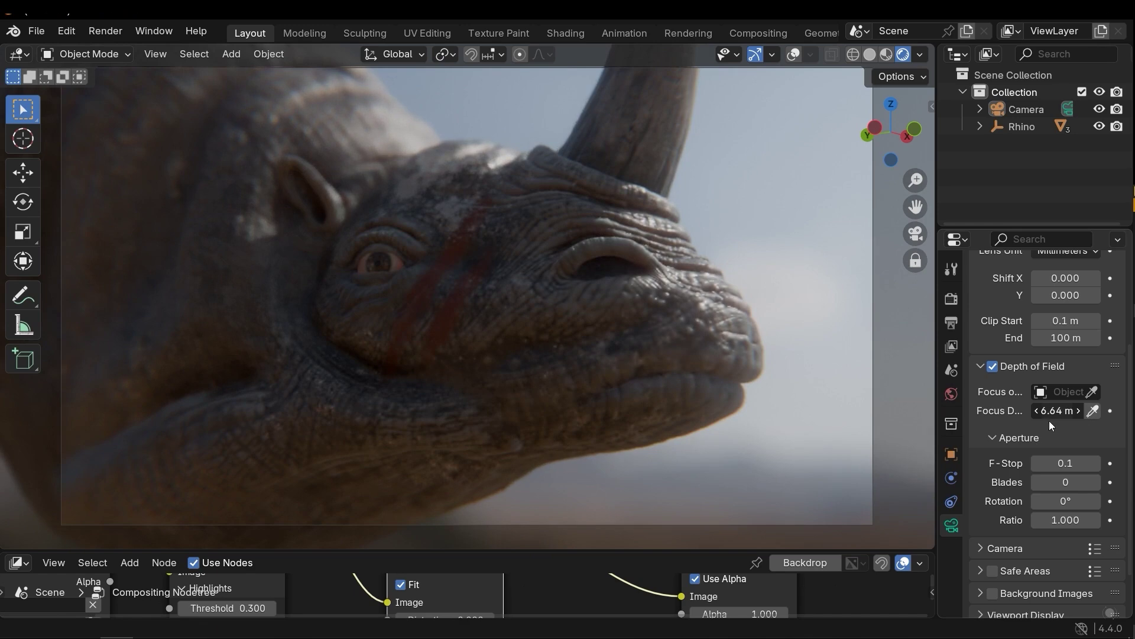
Set the camera's depth of field F-Stop to 1.0.
{"action": "mouse_move", "coordinate": [1067, 463]}
{"action": "left_mouse_down"}
{"action": "mouse_move", "coordinate": [1089, 463]}
{"action": "mouse_move", "coordinate": [1063, 463]}
{"action": "left_mouse_up"}
{"action": "left_click", "coordinate": [1066, 463]}
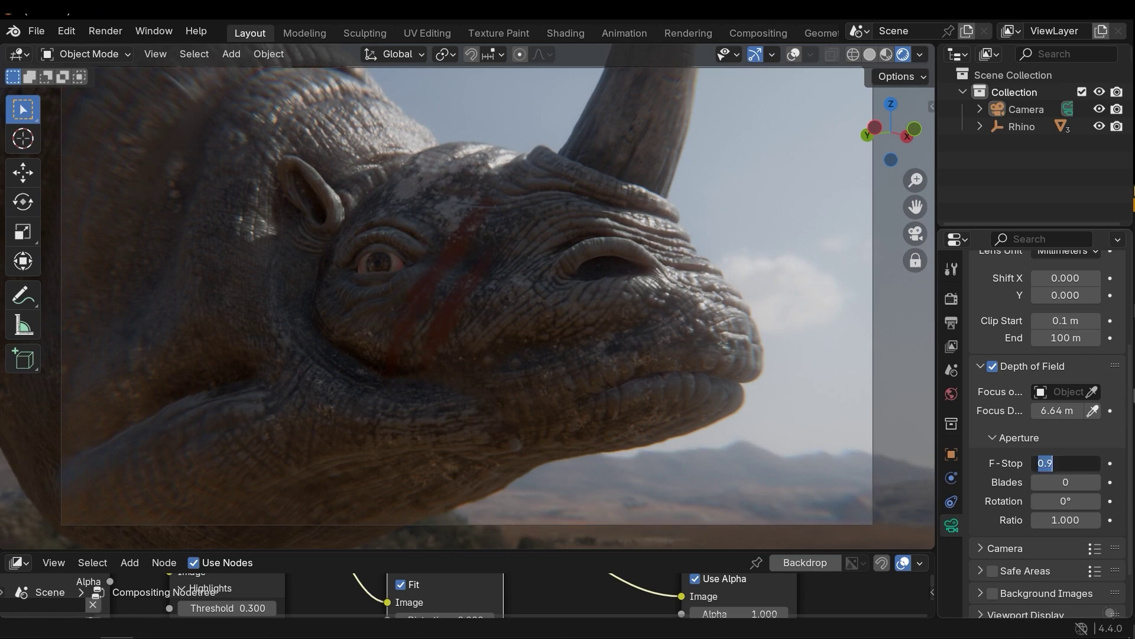
{"action": "type", "text": "1"}
{"action": "key", "text": "Return"}
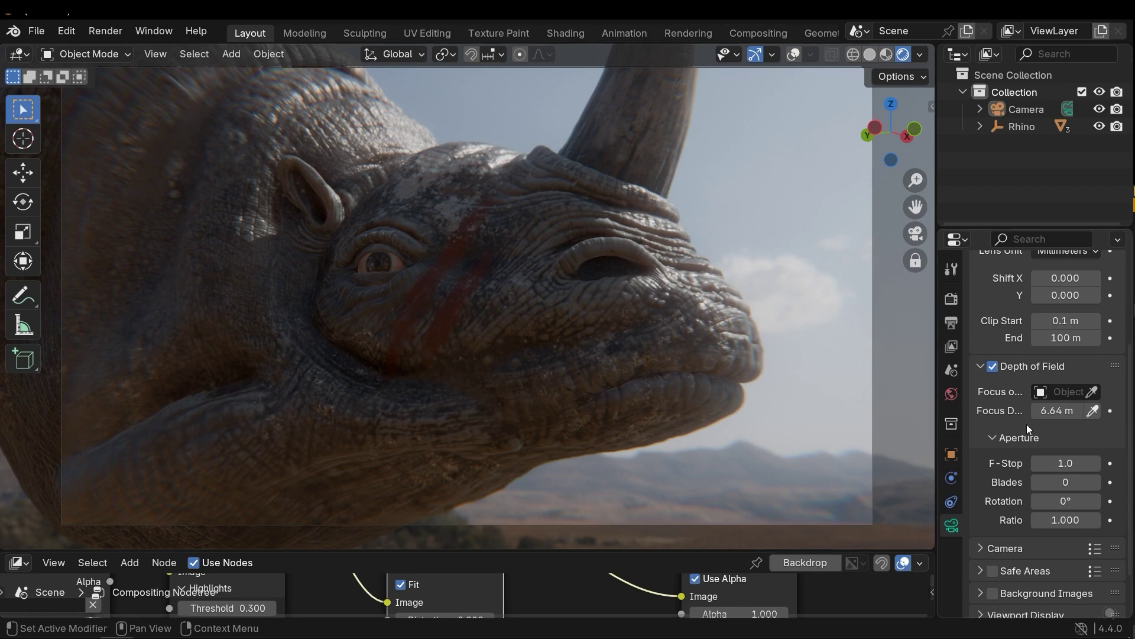
Toggle the camera's Depth of Field off and on to compare the background blur.
{"action": "left_click", "coordinate": [991, 368]}
{"action": "left_click", "coordinate": [992, 367]}
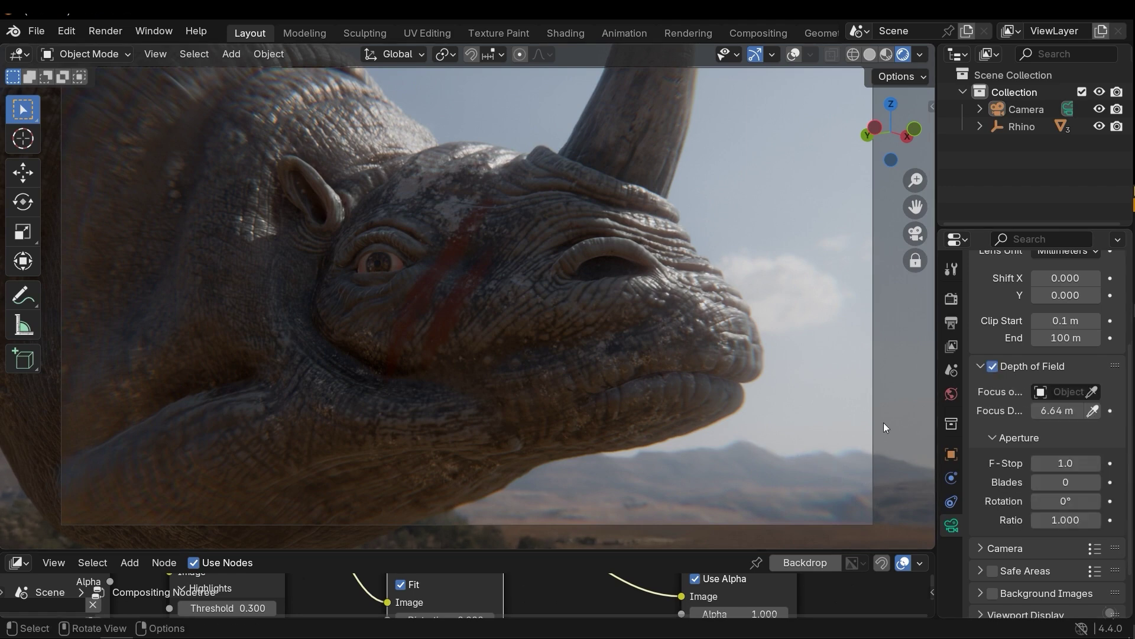
{"action": "left_click", "coordinate": [993, 368]}
{"action": "left_click", "coordinate": [993, 368]}
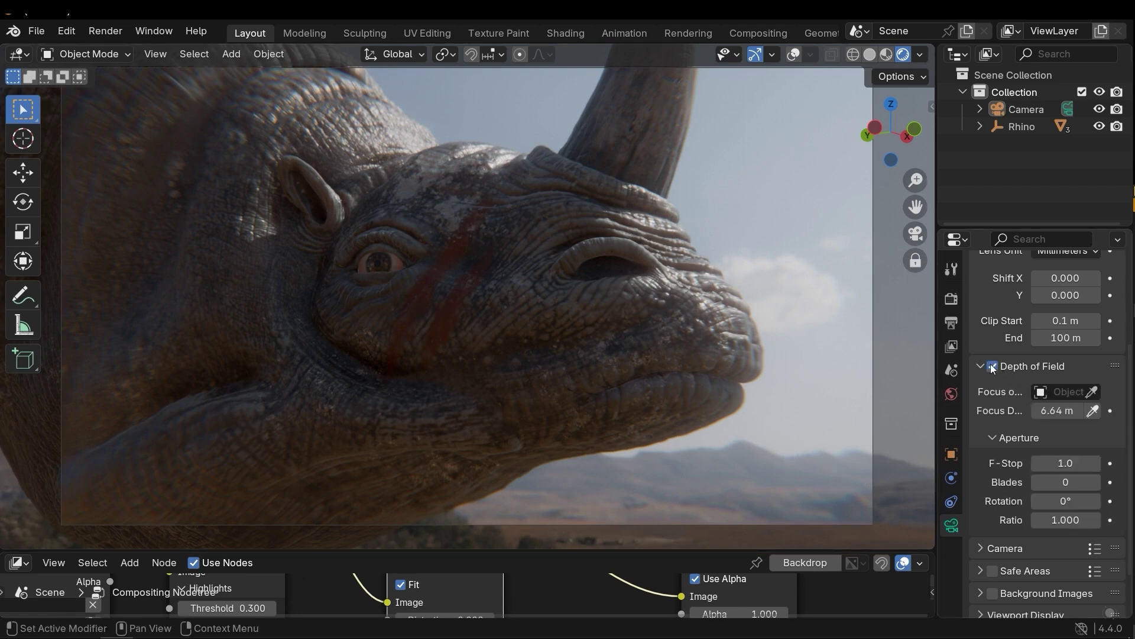